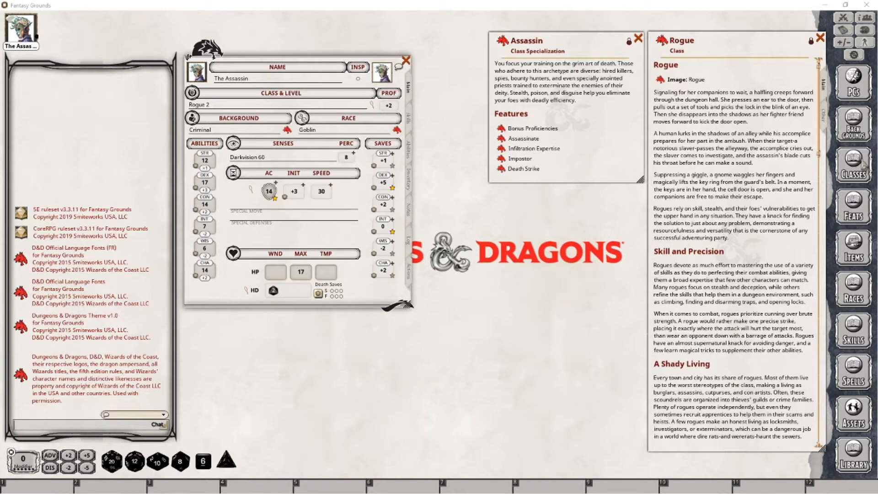
# Review the Rogue class features and level table against the character's main stats, skills, actions and abilities, and look through the available feats.
pyautogui.scroll(-10, 822, 140)
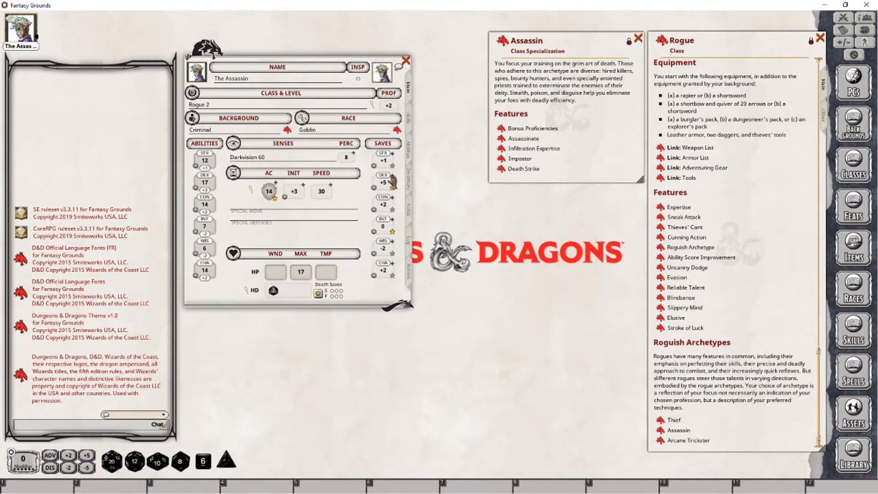
pyautogui.click(408, 118)
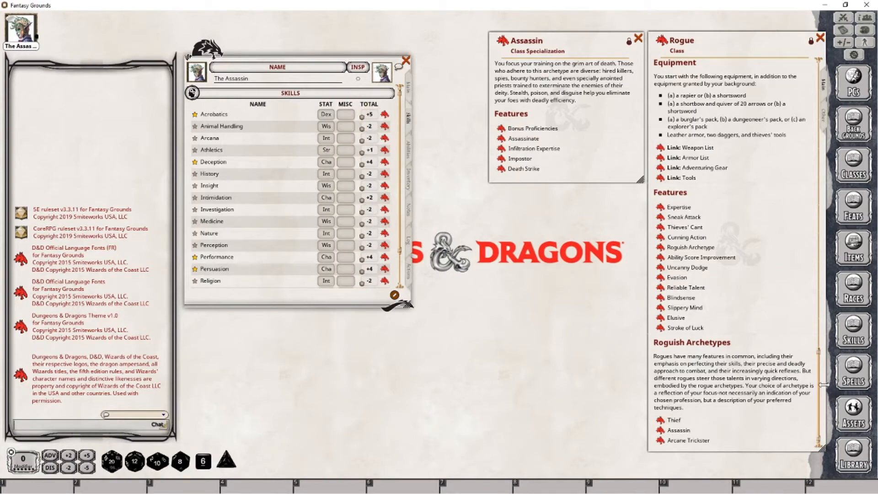
pyautogui.scroll(-12, 820, 339)
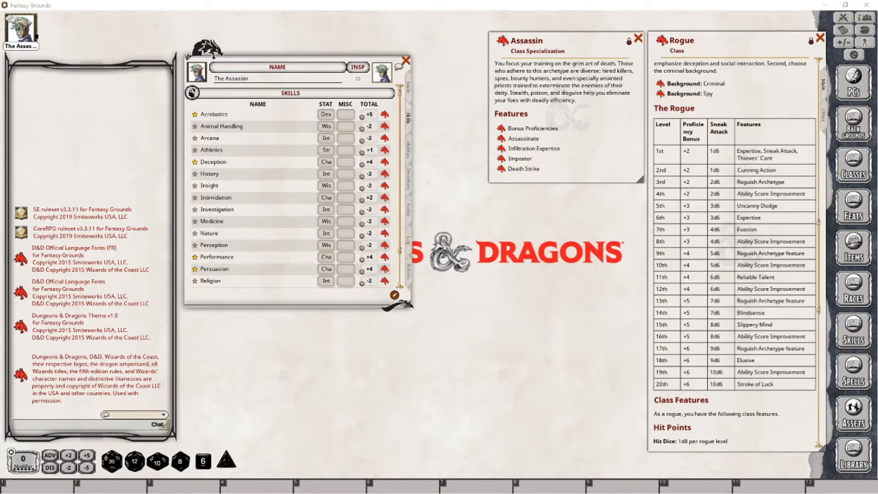
pyautogui.click(408, 271)
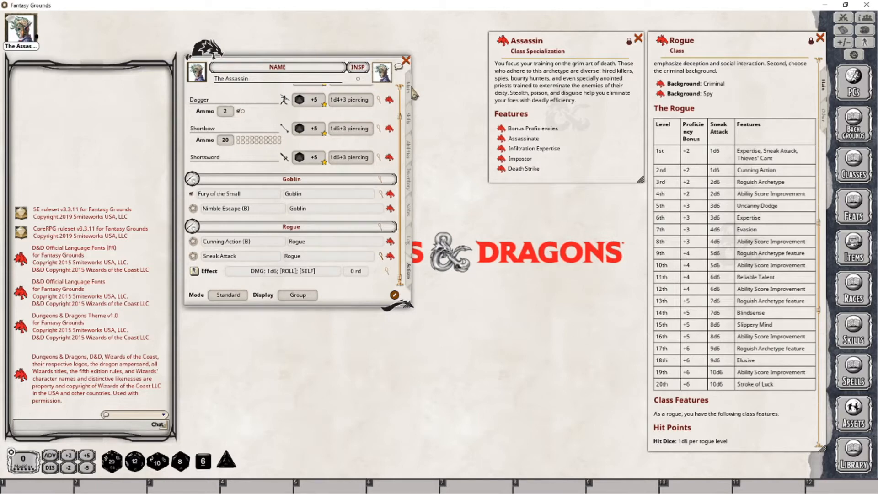
pyautogui.click(409, 88)
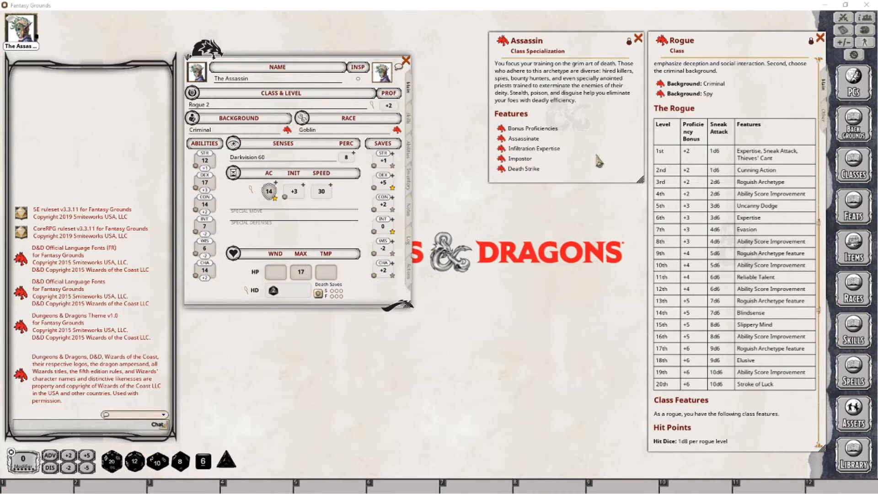
pyautogui.click(853, 208)
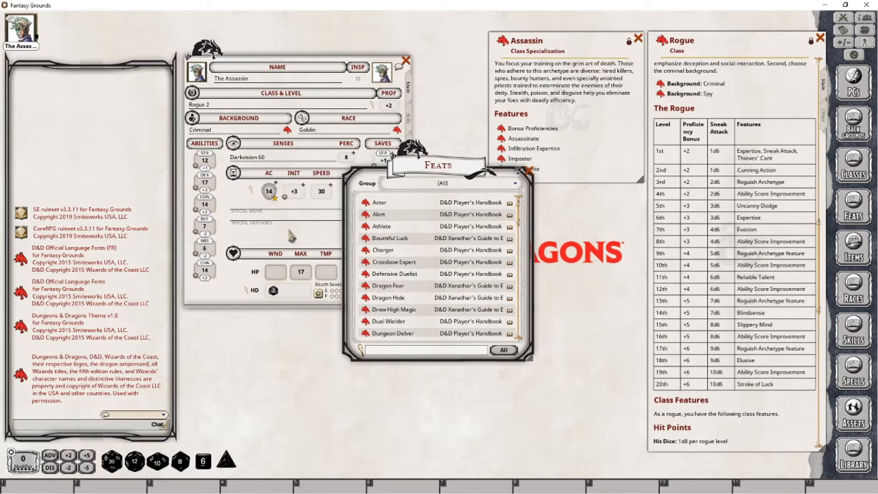
pyautogui.click(529, 171)
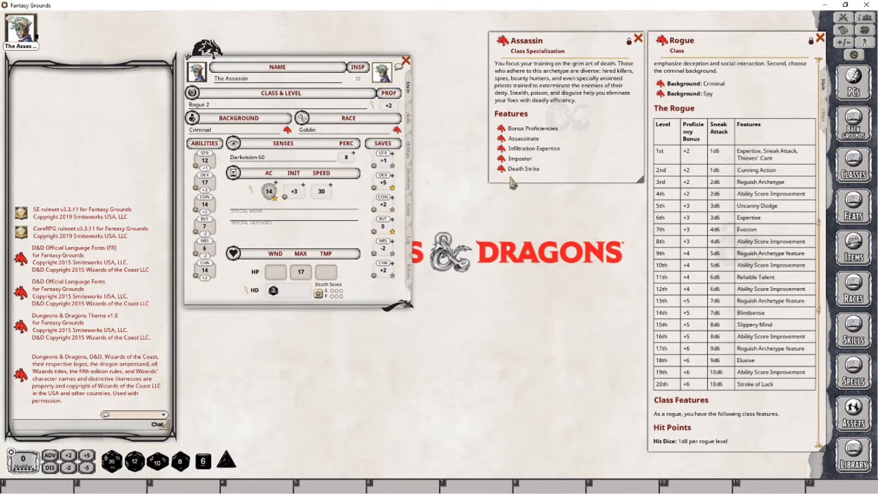
pyautogui.click(409, 271)
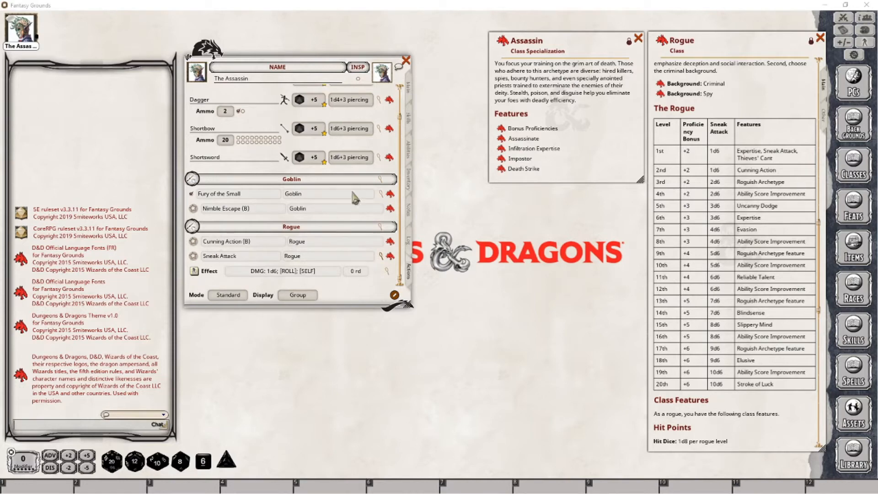
pyautogui.click(411, 145)
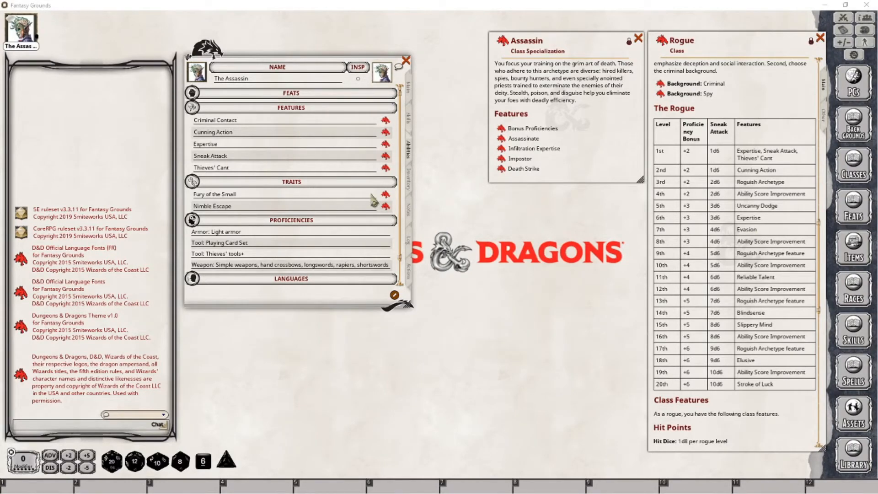
pyautogui.click(410, 274)
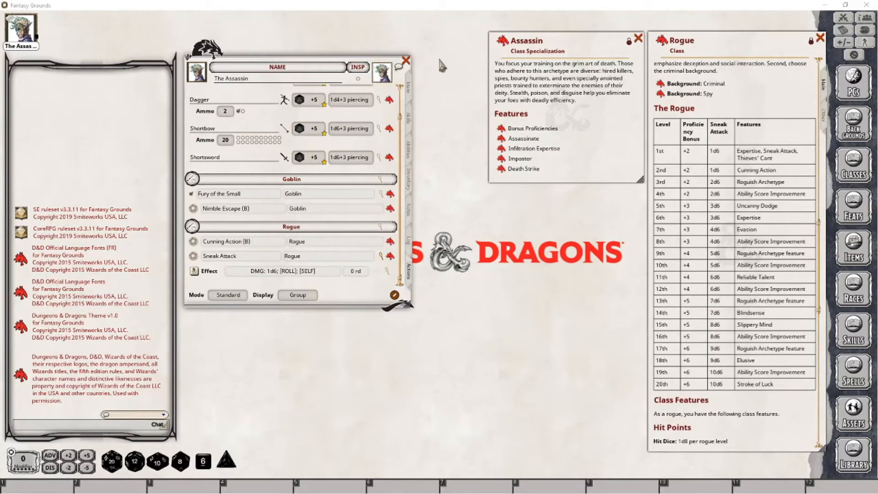
pyautogui.click(410, 92)
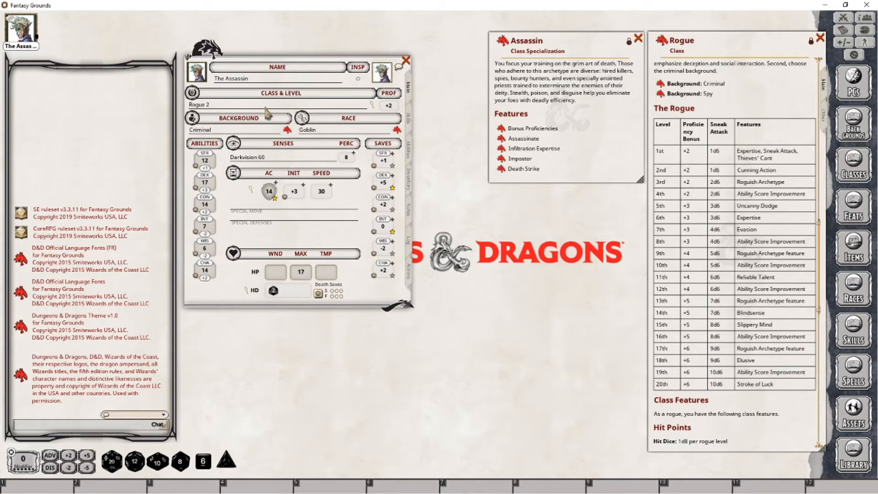
# Add one more Rogue level to the character, bringing it to Rogue 3, and choose Assassin as the Roguish Archetype.
pyautogui.click(371, 105)
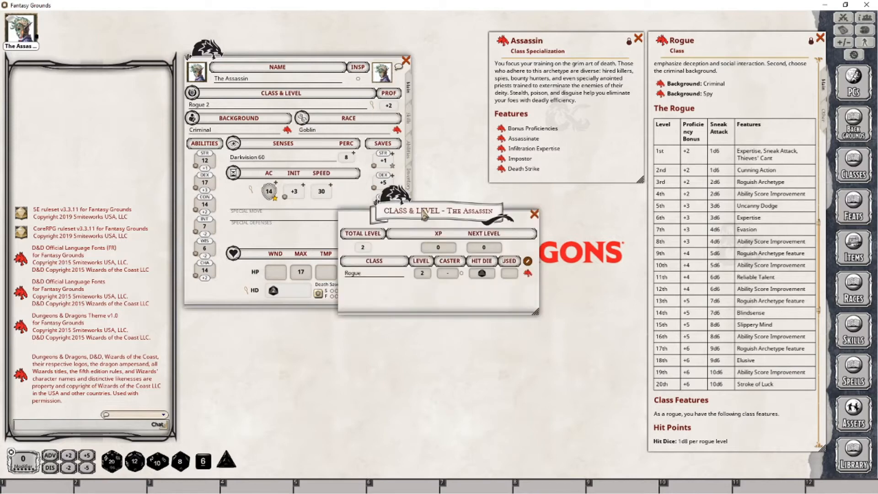
pyautogui.moveTo(424, 216); pyautogui.dragTo(482, 222)
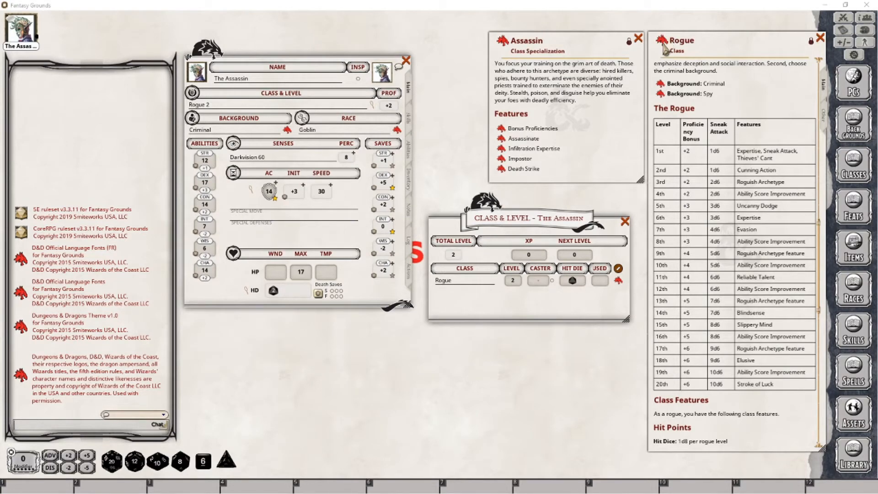
pyautogui.moveTo(663, 43); pyautogui.dragTo(216, 107)
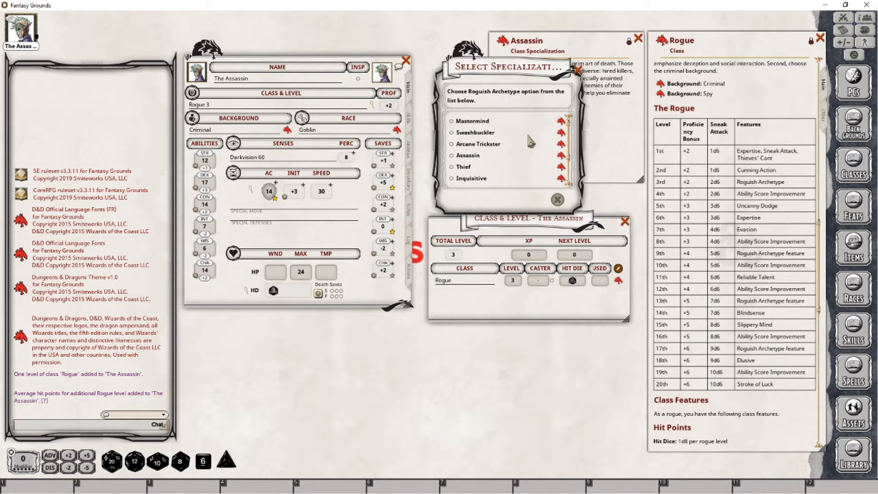
pyautogui.click(470, 158)
pyautogui.click(542, 204)
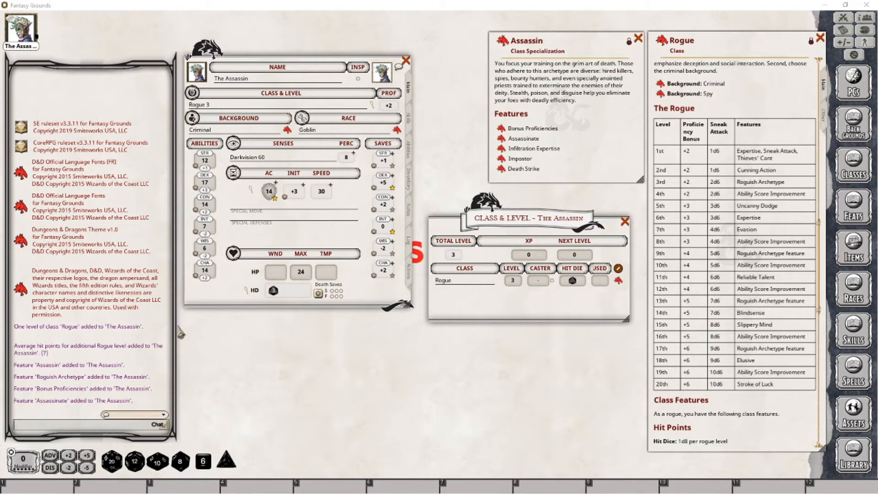
pyautogui.click(623, 221)
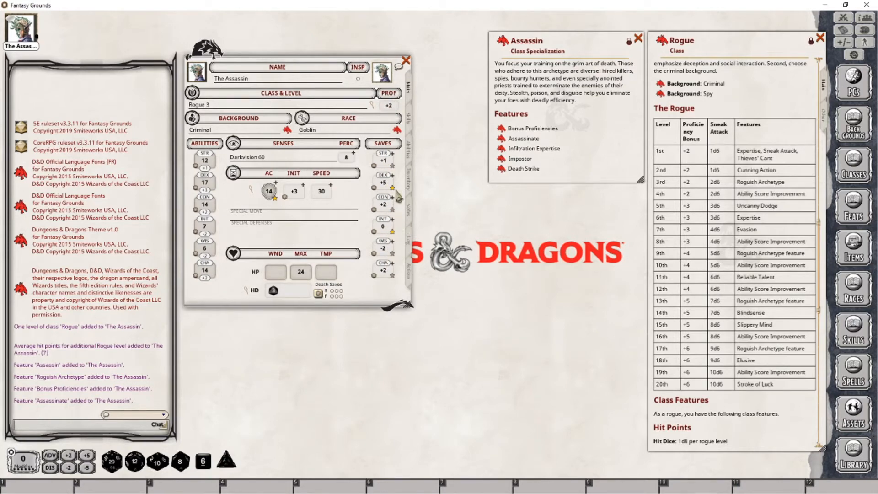
# Check the character's skills list and class features following the level-up.
pyautogui.click(409, 150)
pyautogui.click(407, 119)
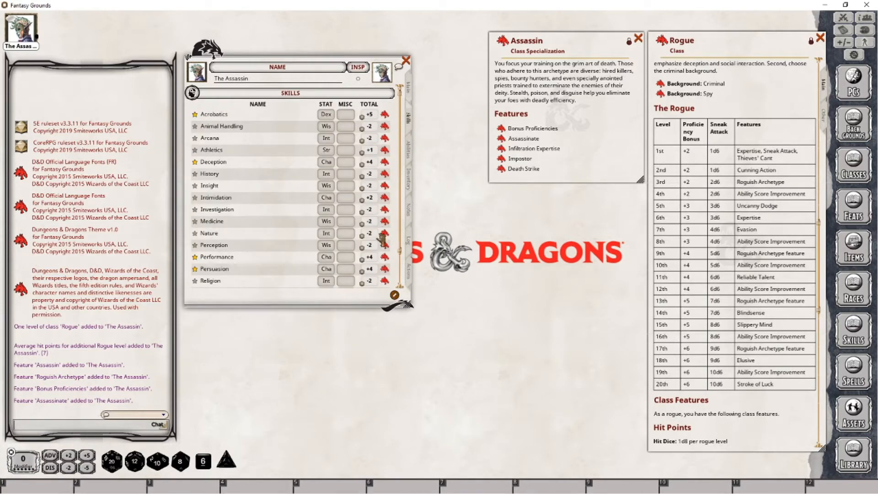
pyautogui.scroll(-2, 394, 238)
pyautogui.click(412, 157)
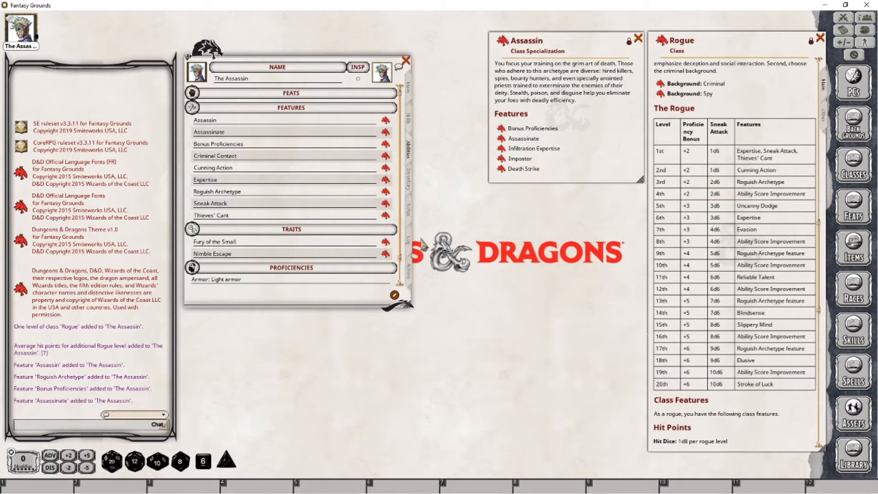
# Change the damage modifier of the Sneak Attack effect in the character's actions to DMG: 2d6.
pyautogui.click(409, 275)
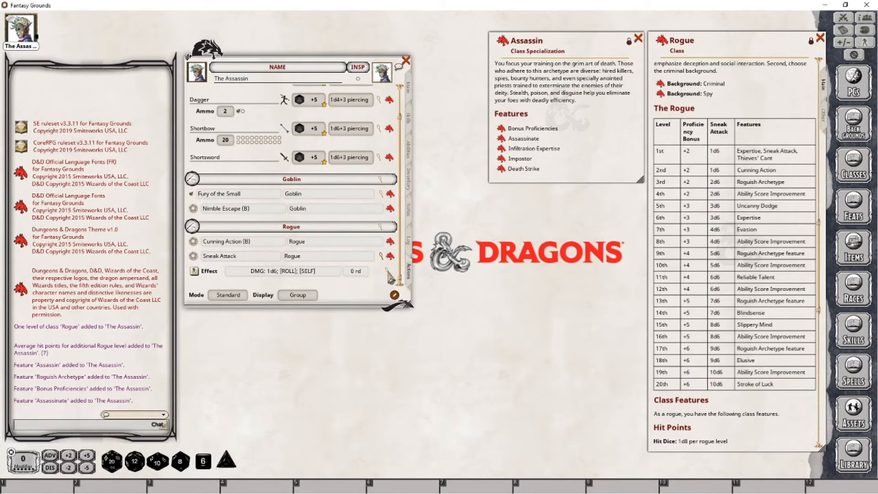
pyautogui.click(388, 272)
pyautogui.moveTo(418, 201); pyautogui.dragTo(483, 201)
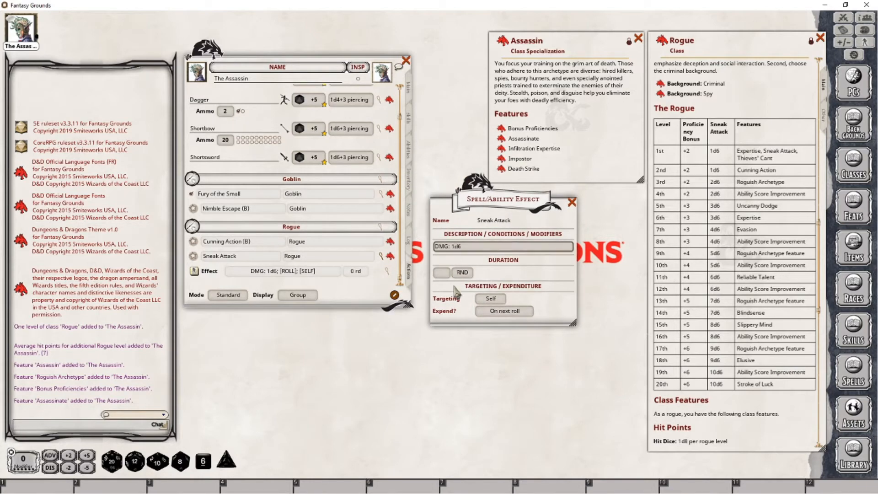
pyautogui.press('BackSpace')
pyautogui.write('2')
pyautogui.click(572, 202)
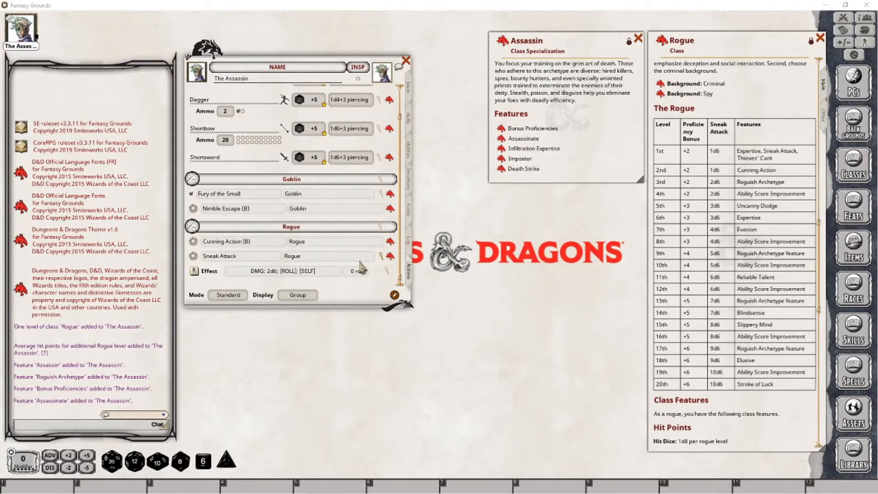
pyautogui.click(388, 275)
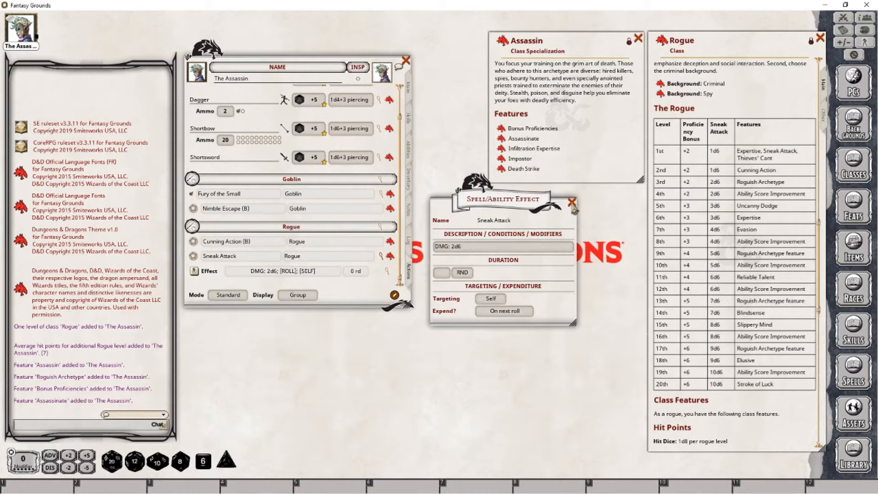
pyautogui.click(571, 202)
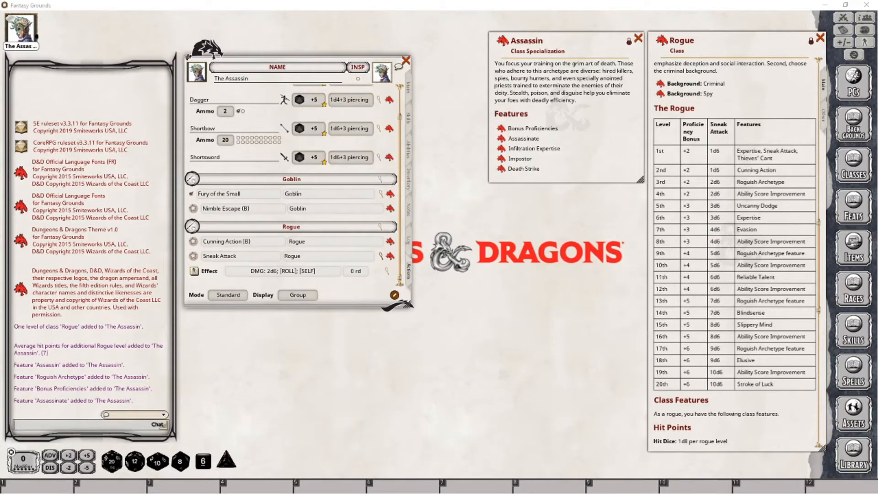
# Read the descriptions of the Assassin's Bonus Proficiencies and Assassinate features, leaving only Bonus Proficiencies open for reference.
pyautogui.click(517, 194)
pyautogui.click(502, 129)
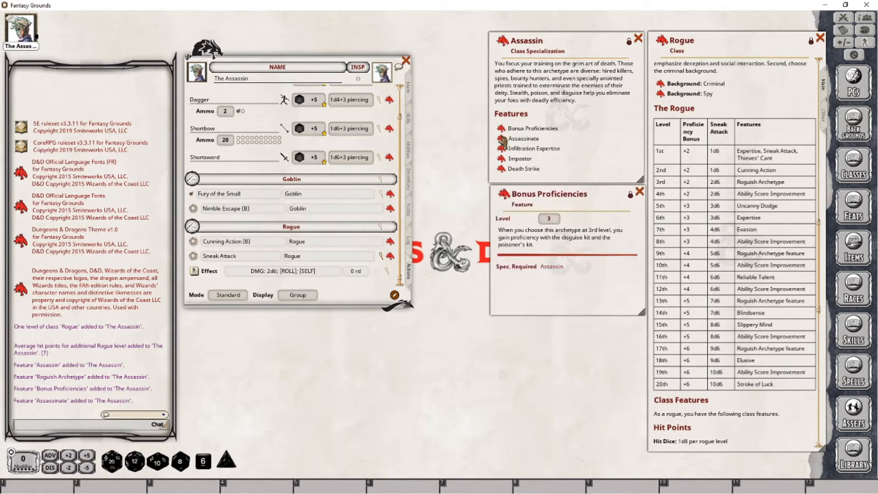
pyautogui.click(501, 139)
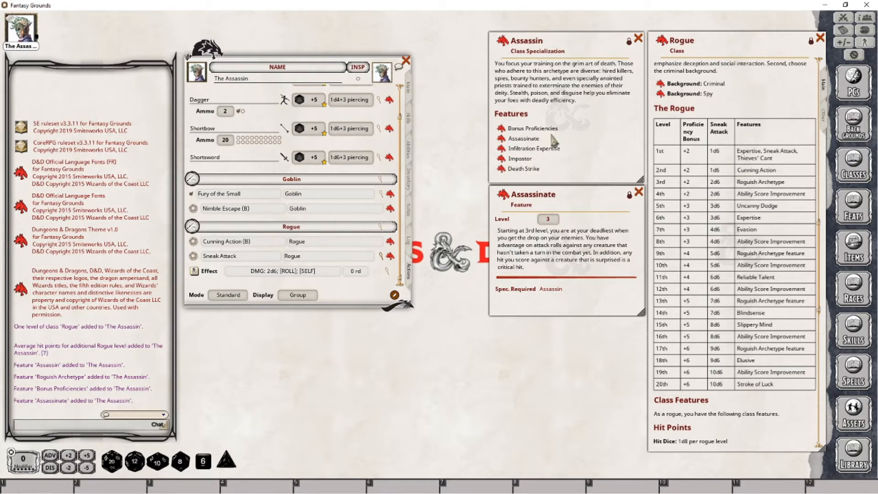
pyautogui.click(638, 193)
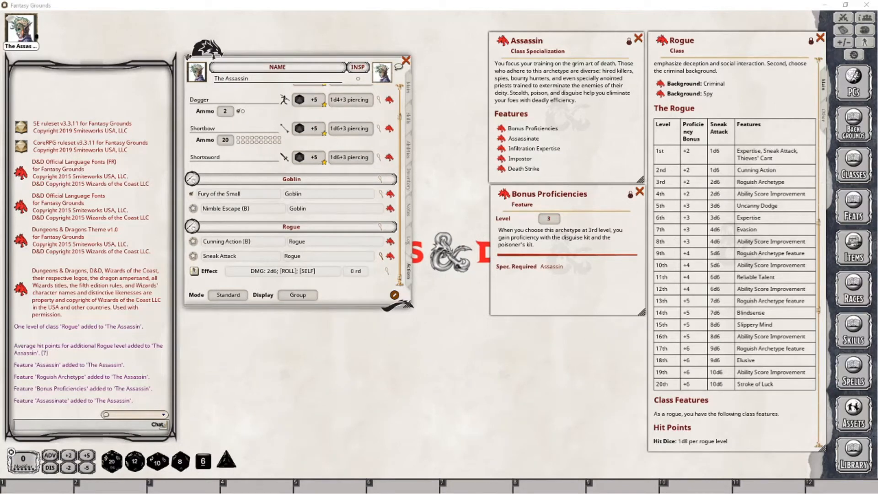
# Add two blank entries to the Proficiencies list in the character's abilities.
pyautogui.click(408, 156)
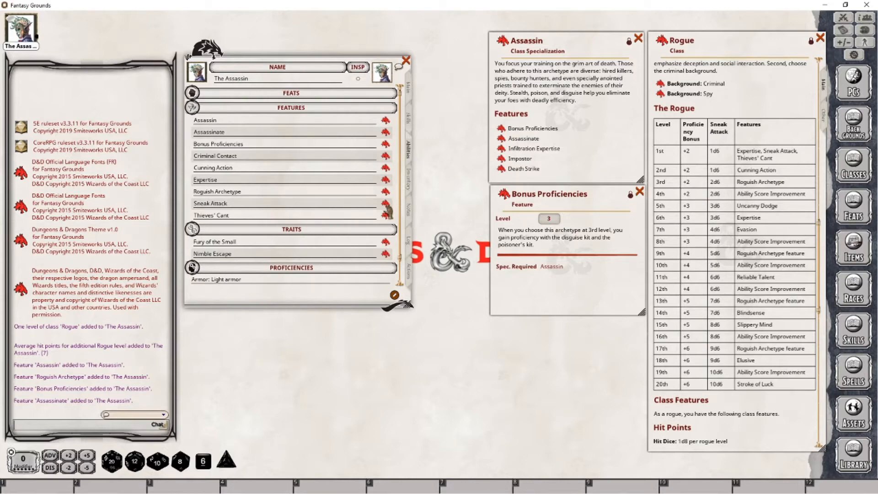
pyautogui.scroll(-5, 257, 220)
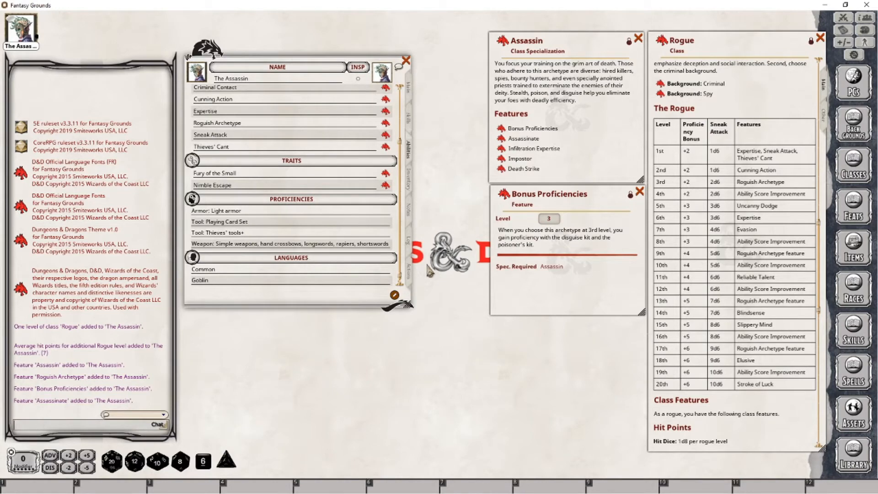
pyautogui.click(393, 295)
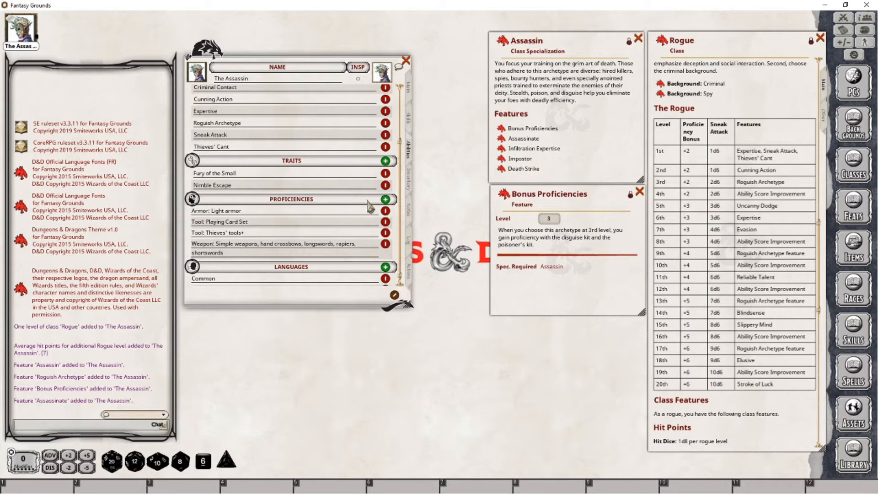
pyautogui.click(386, 203)
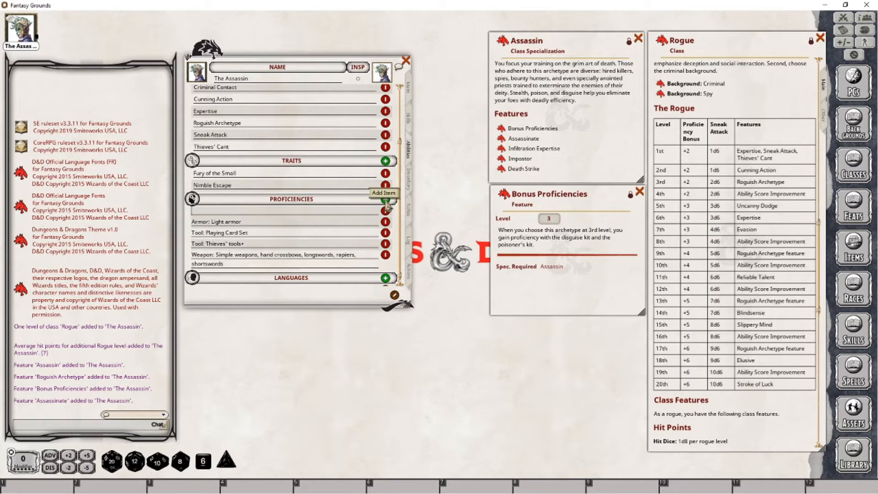
pyautogui.click(387, 203)
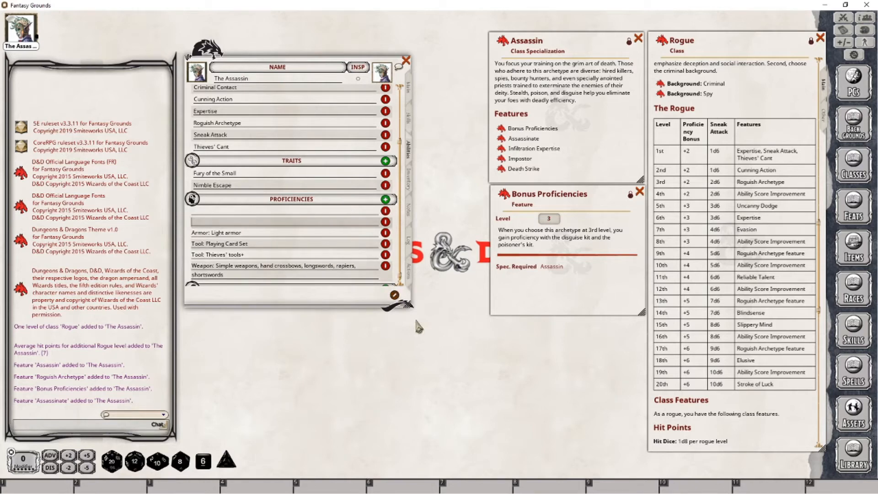
pyautogui.click(395, 297)
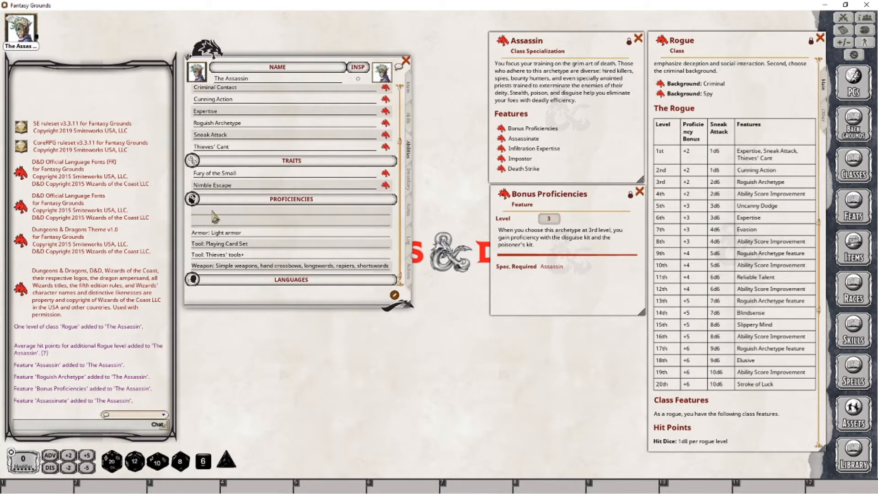
# Enter "Tool: Disguise Kit" as the first blank entry of the Proficiencies list.
pyautogui.press('shift')
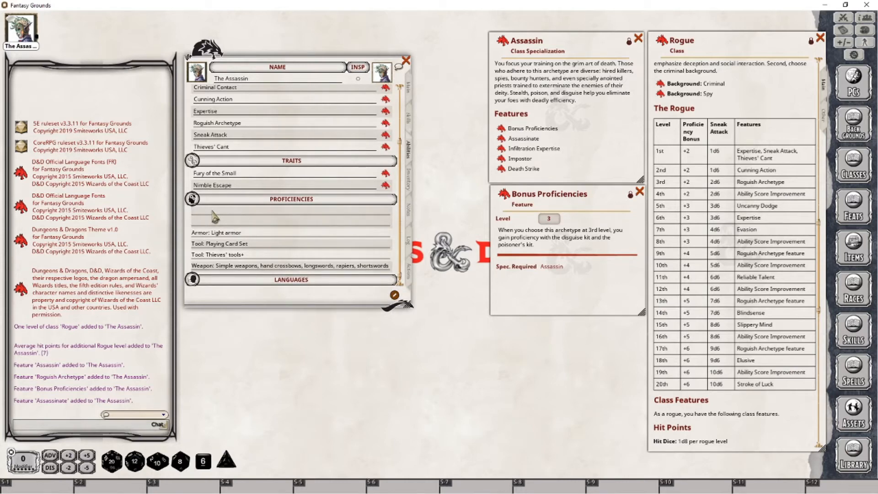
pyautogui.write('Di')
pyautogui.press('BackSpace')
pyautogui.press('BackSpace')
pyautogui.write('Pro')
pyautogui.press('BackSpace')
pyautogui.press('BackSpace')
pyautogui.write('To')
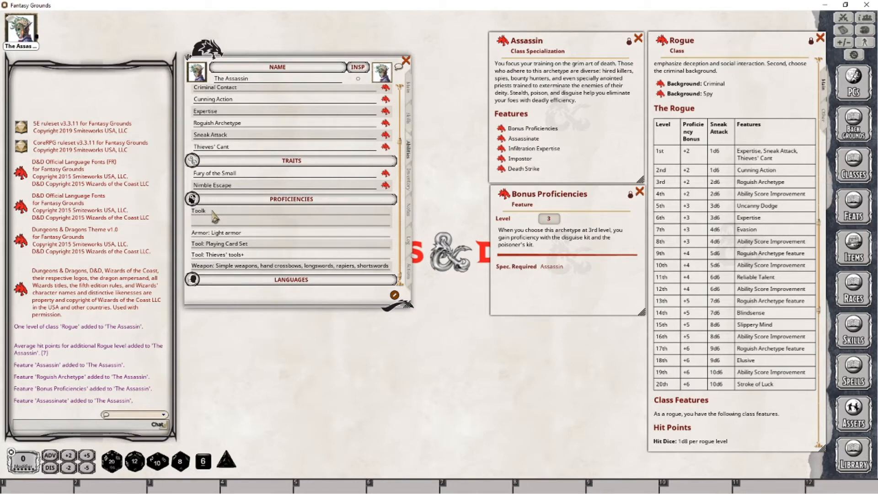
pyautogui.write('ol:')
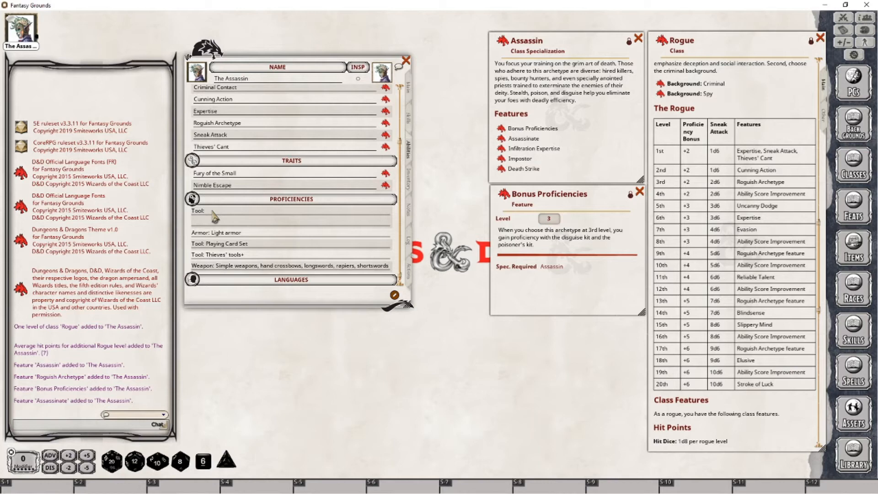
pyautogui.write(' Disguise Kit')
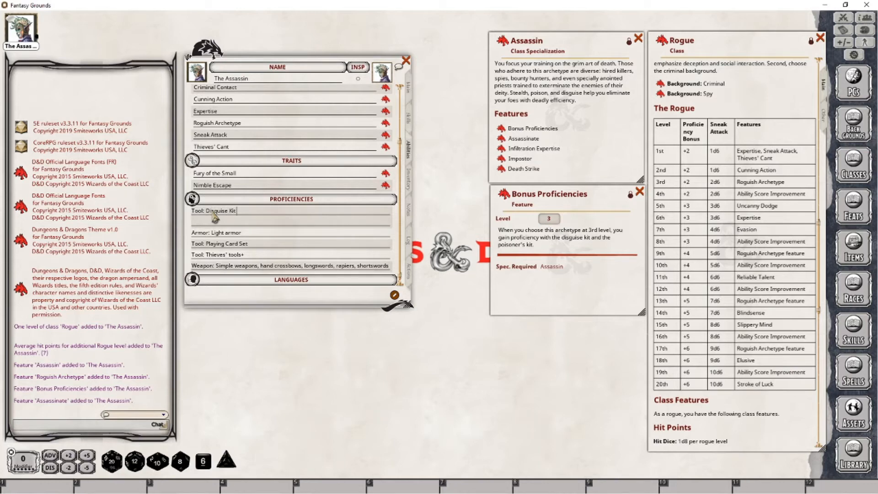
pyautogui.press('Return')
# Enter "Tool: Poisoner's Kit" as a proficiency and delete the leftover blank entry from the Proficiencies list.
pyautogui.write("Tool: Poisoner's Kit")
pyautogui.press('Return')
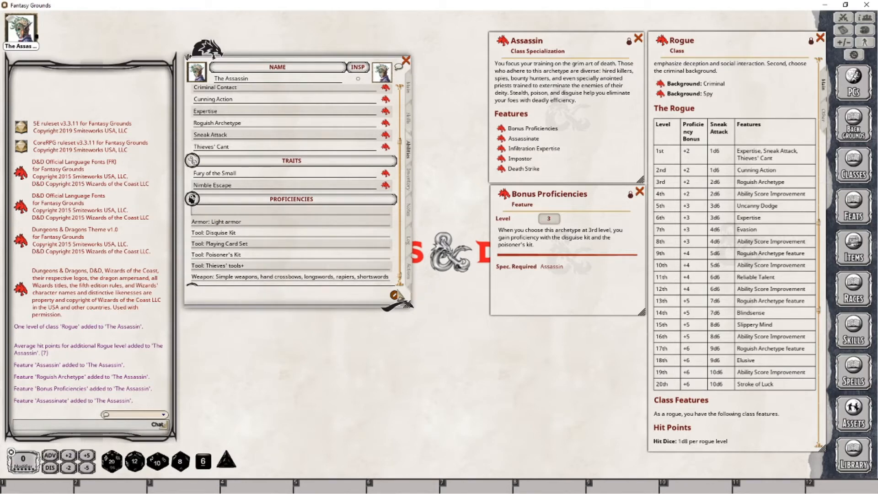
pyautogui.click(394, 295)
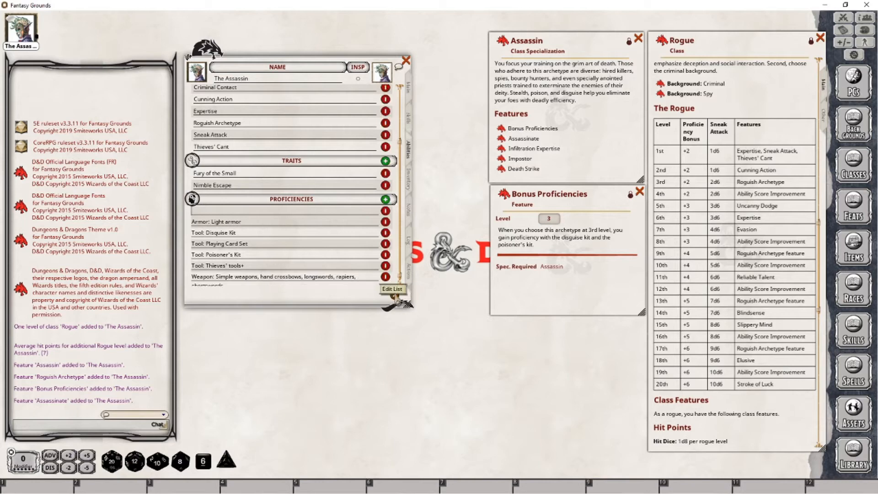
pyautogui.doubleClick(386, 211)
pyautogui.click(396, 294)
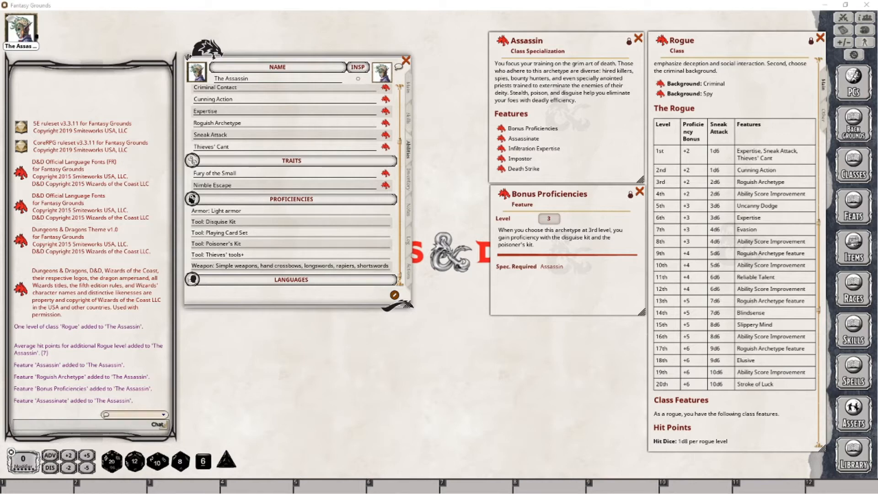
# Open the Assassinate feature and add it to the character's actions as a power in a group named Assassin.
pyautogui.click(501, 138)
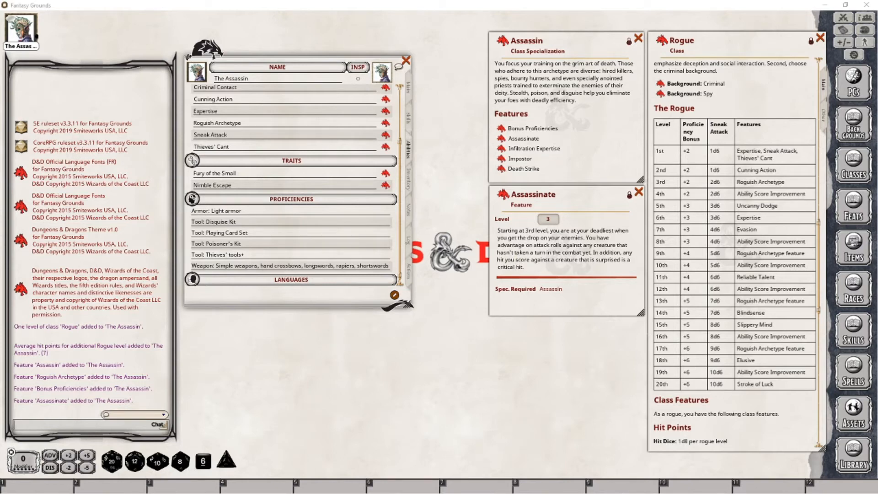
pyautogui.click(408, 271)
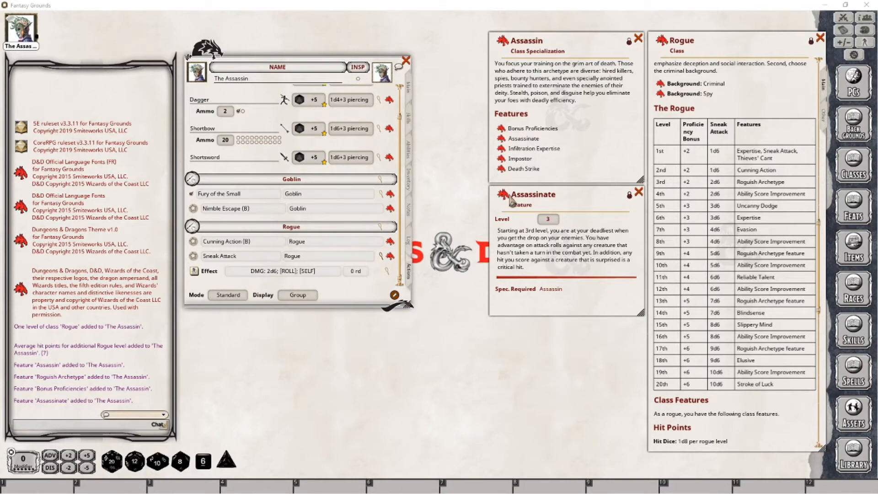
pyautogui.moveTo(508, 197); pyautogui.dragTo(336, 195)
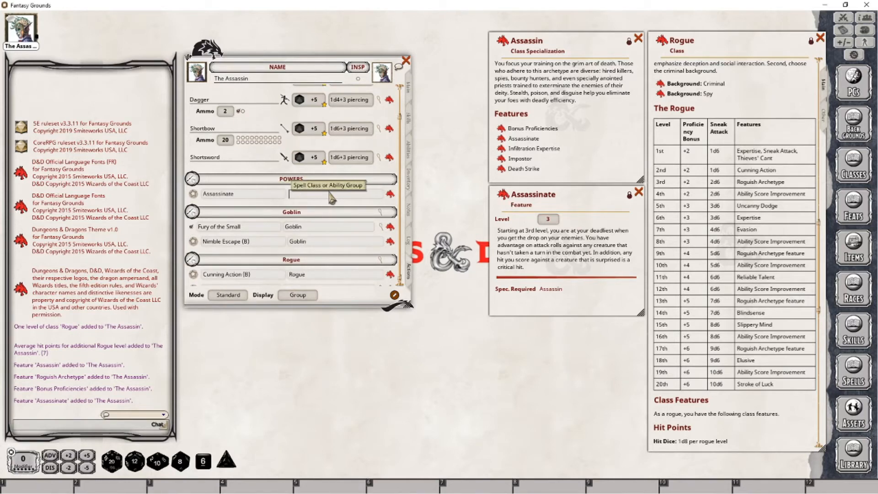
pyautogui.write('Assissina')
pyautogui.press('Return')
# Share the Assassinate power's name and link in the chat, and close the Assassinate feature window.
pyautogui.click(193, 196)
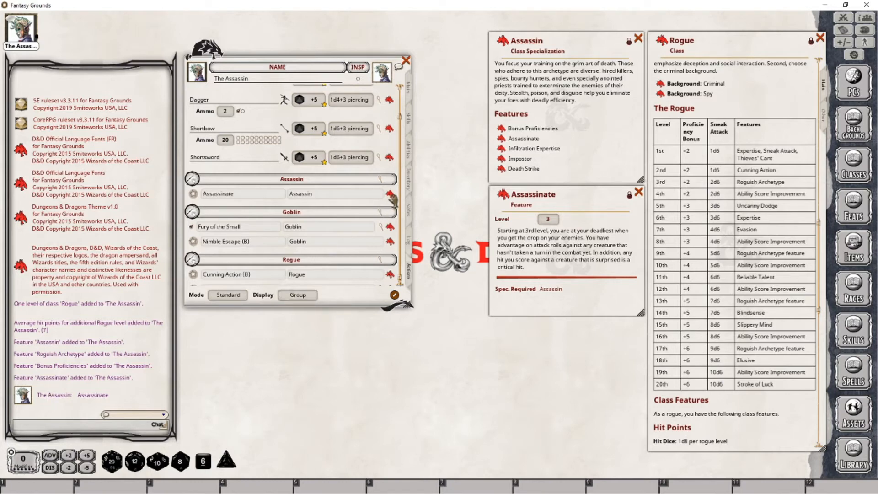
pyautogui.moveTo(392, 197); pyautogui.dragTo(92, 329)
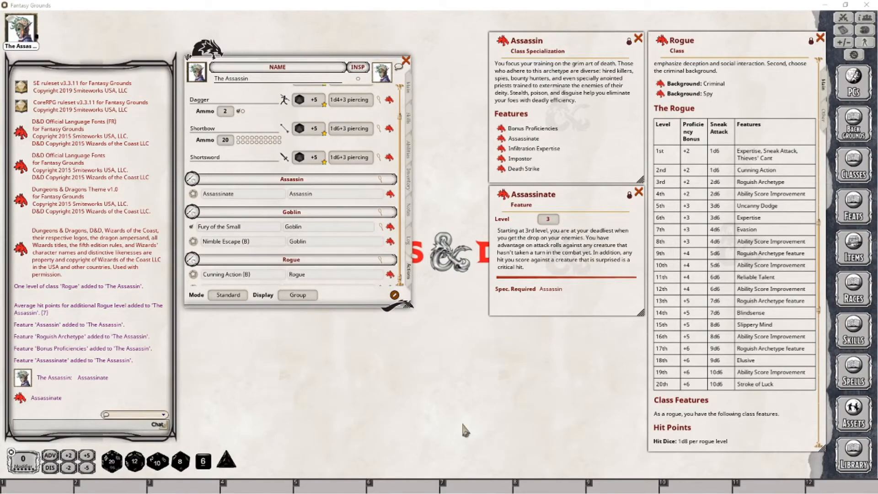
pyautogui.click(639, 193)
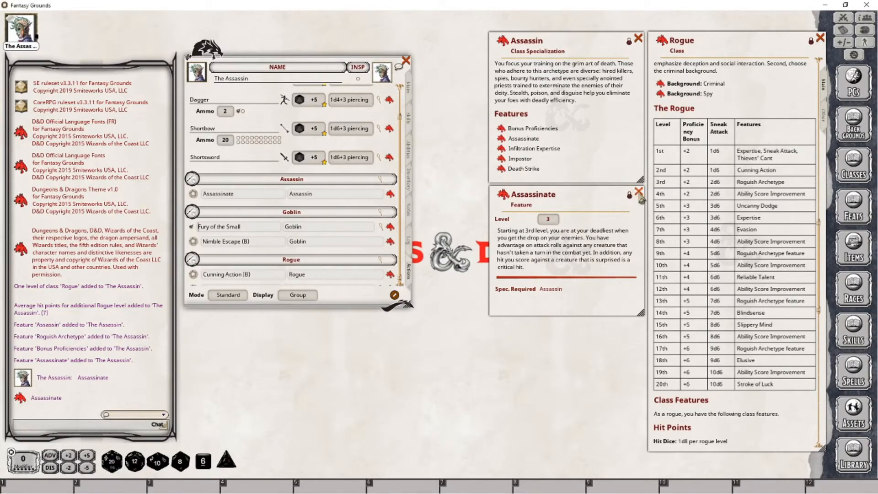
pyautogui.click(639, 193)
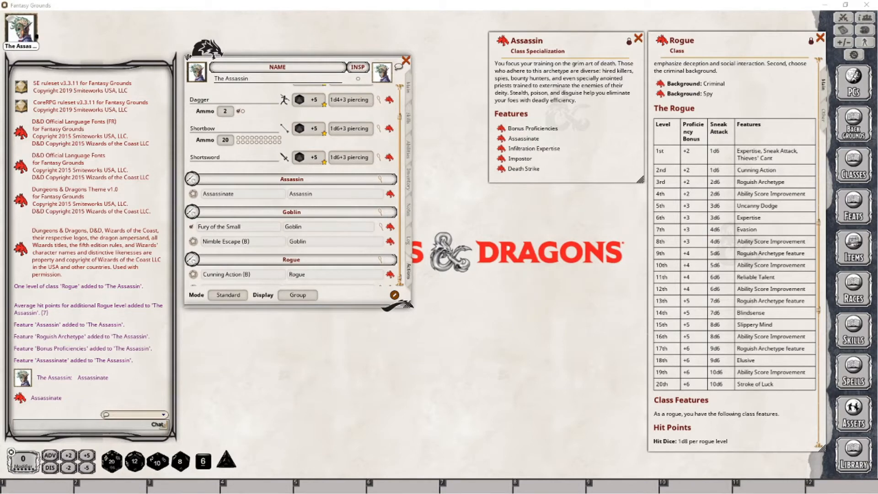
# Add another level of the Rogue class to bring the character to Rogue 4, and close the class and level window.
pyautogui.click(409, 87)
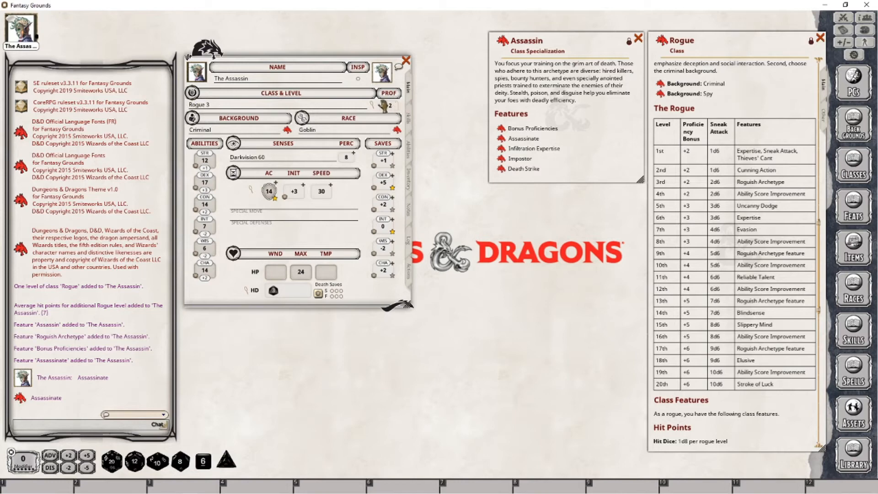
pyautogui.click(372, 104)
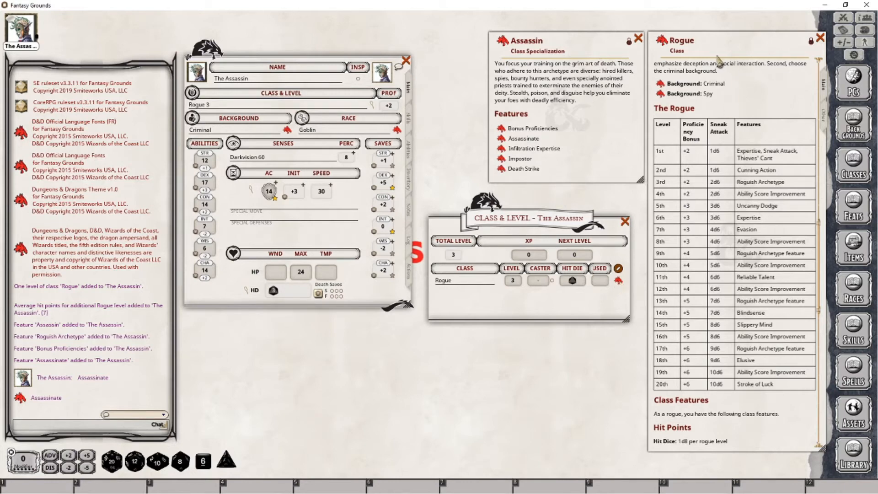
pyautogui.scroll(-10, 758, 243)
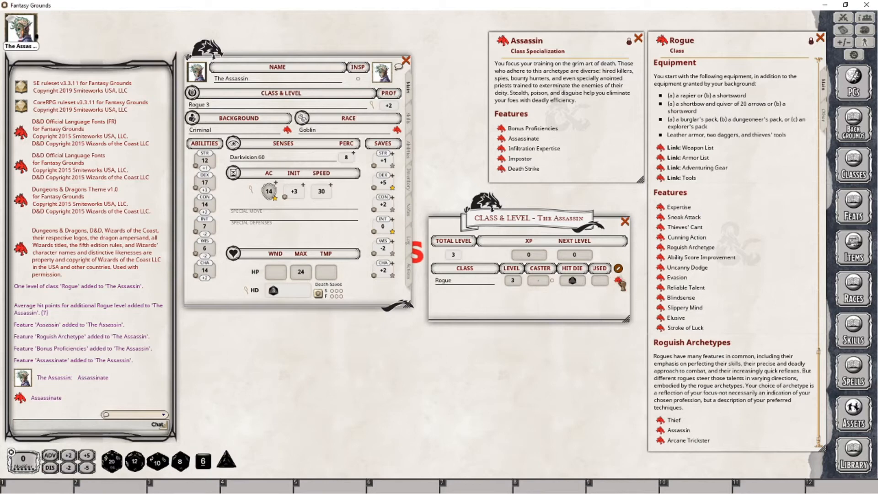
pyautogui.doubleClick(452, 284)
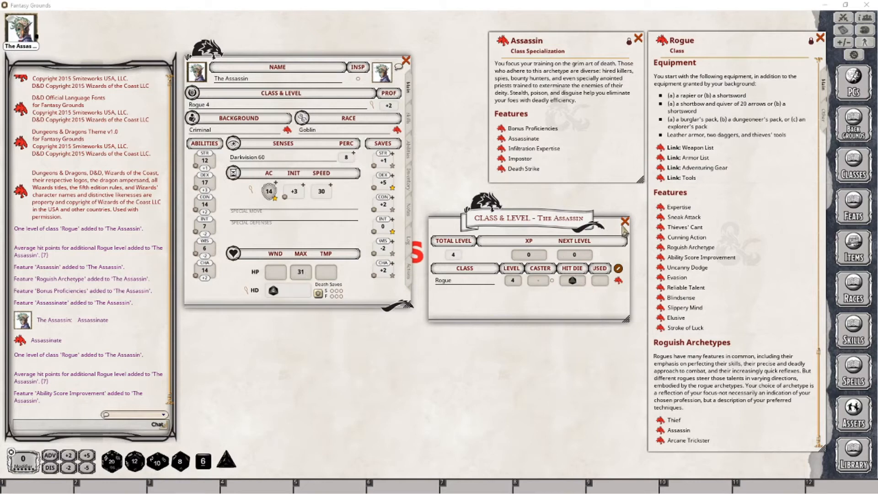
pyautogui.click(625, 221)
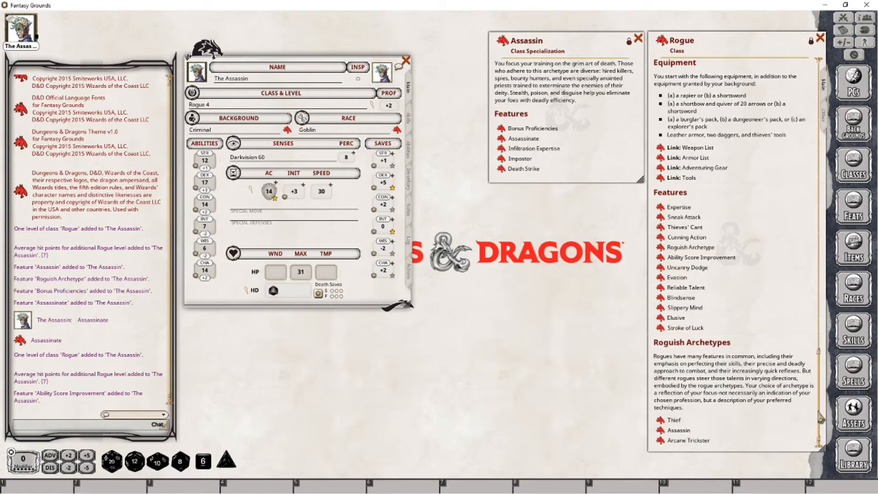
# Raise the character's Dexterity score to 19 and check the bonuses in the skills list.
pyautogui.scroll(-15, 809, 253)
pyautogui.scroll(-10, 809, 253)
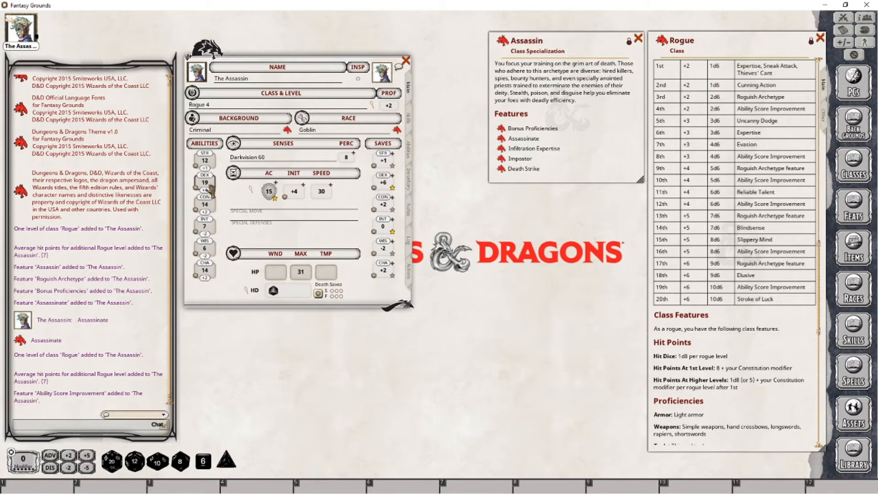
pyautogui.click(409, 120)
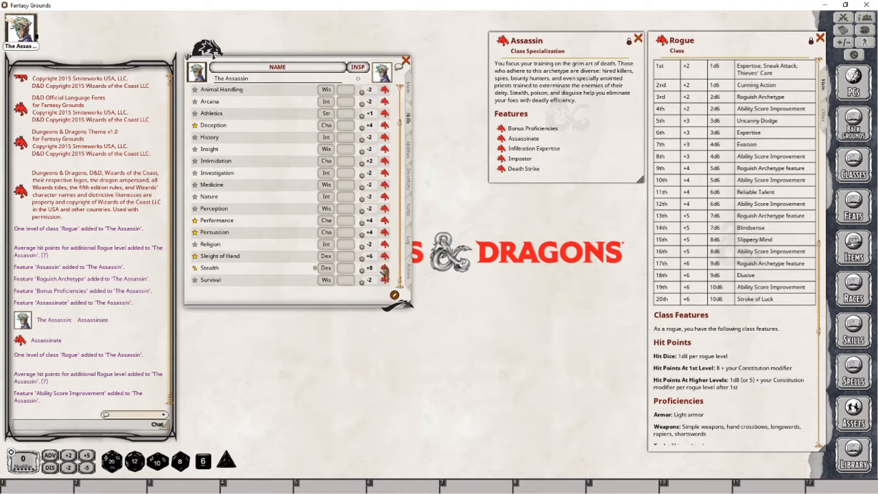
pyautogui.scroll(1, 402, 251)
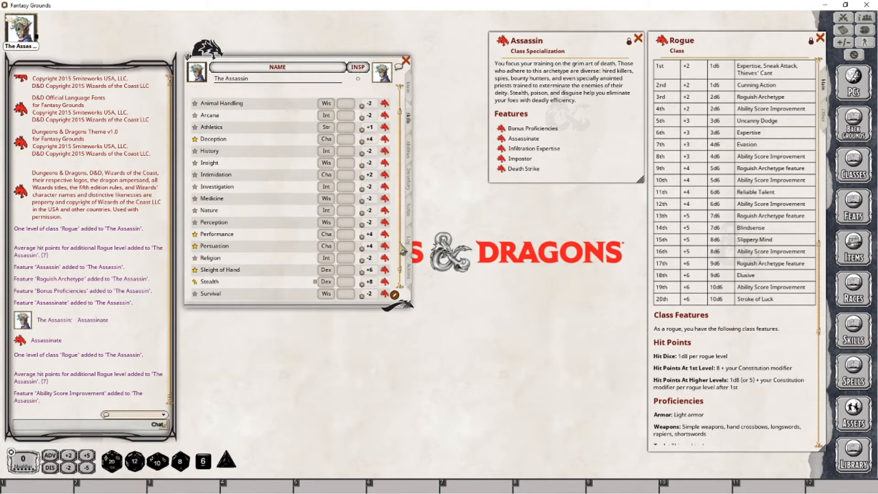
pyautogui.scroll(2, 402, 251)
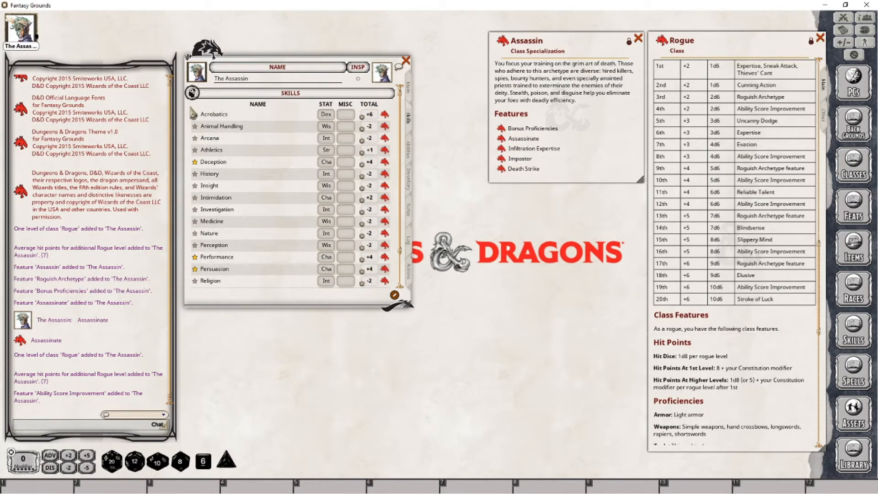
pyautogui.scroll(-3, 345, 156)
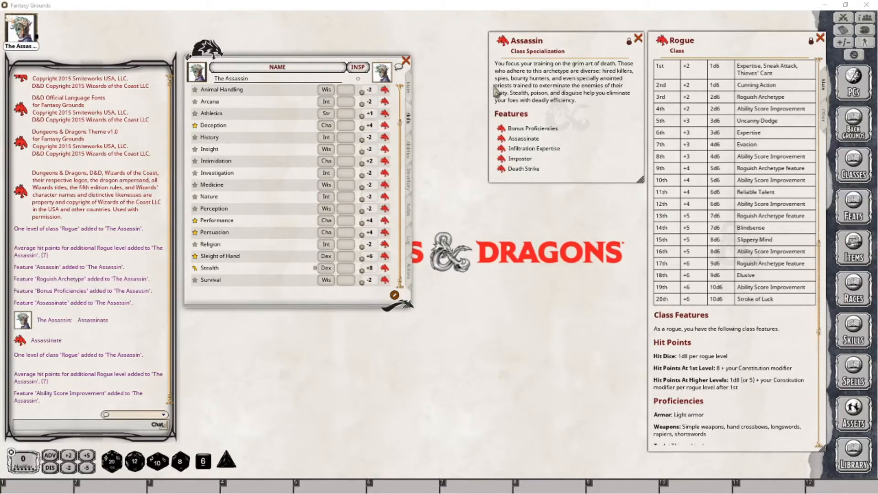
pyautogui.click(462, 99)
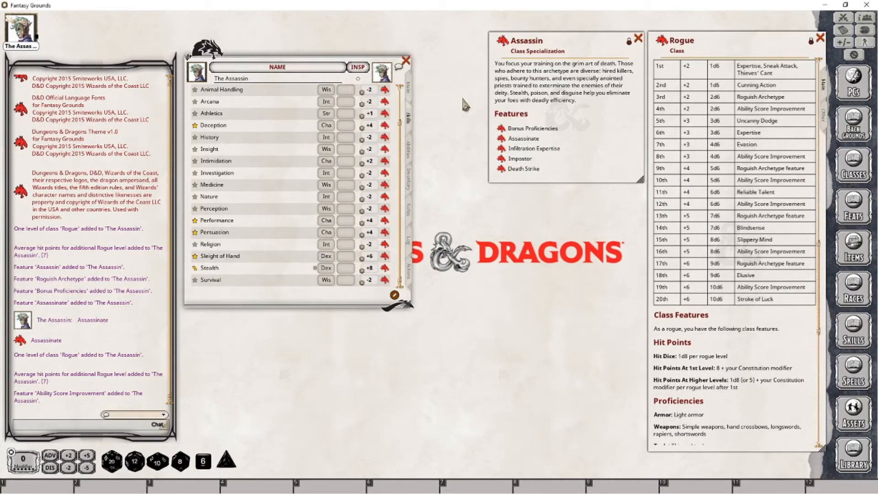
# Add another Rogue level to bring the character to Rogue 5 and check the skills list.
pyautogui.click(411, 90)
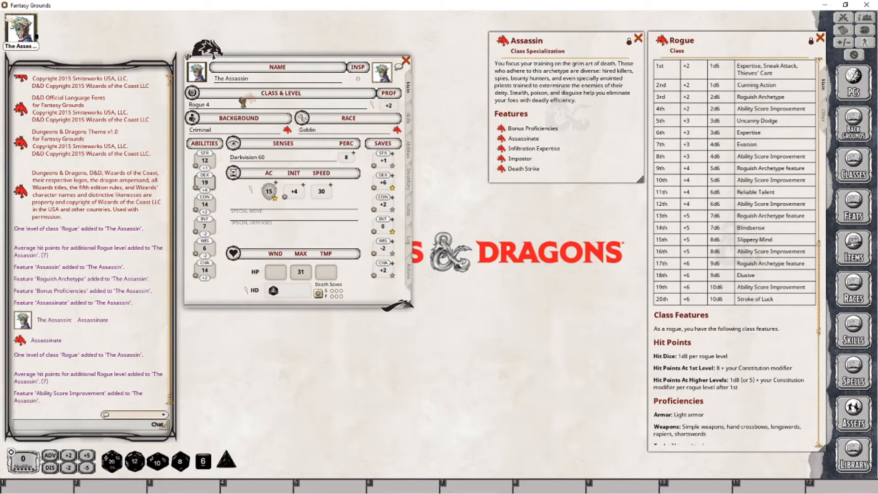
pyautogui.moveTo(243, 100); pyautogui.dragTo(218, 106)
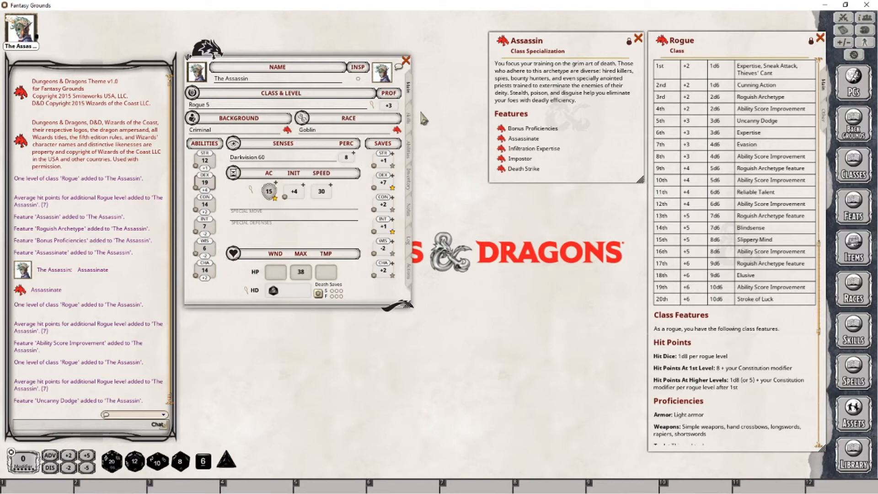
pyautogui.click(409, 123)
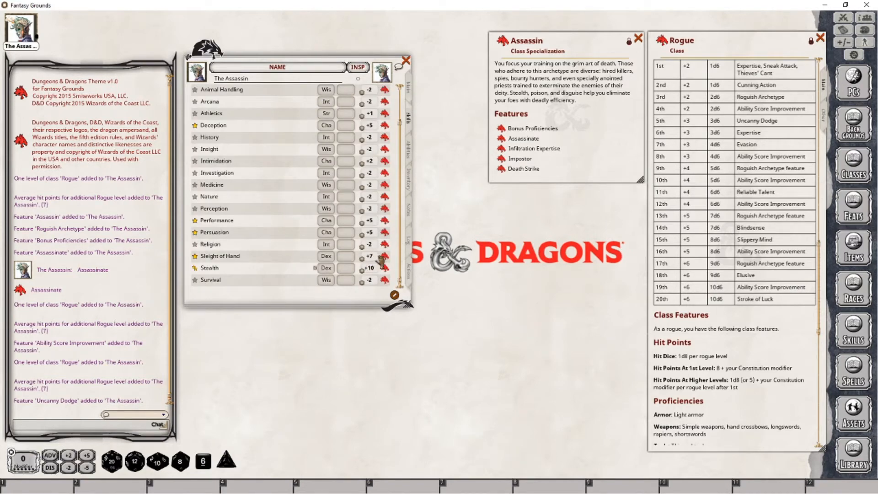
pyautogui.scroll(2, 382, 261)
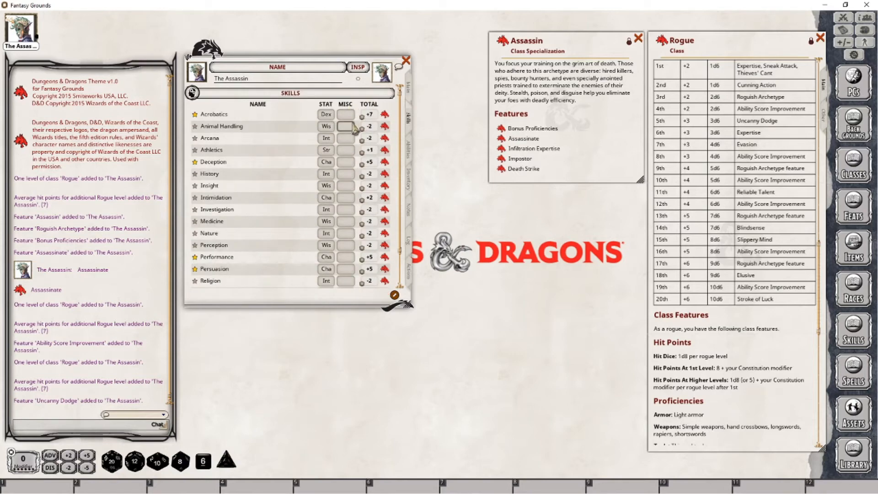
pyautogui.scroll(-2, 375, 187)
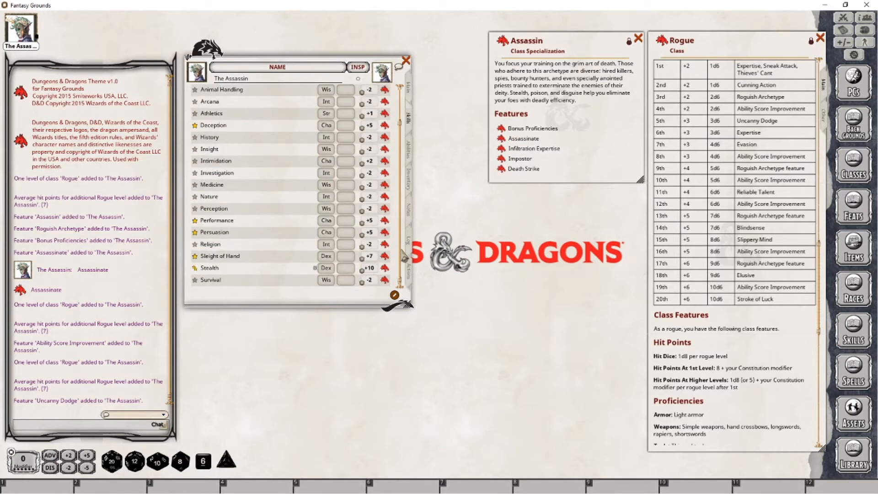
pyautogui.click(407, 87)
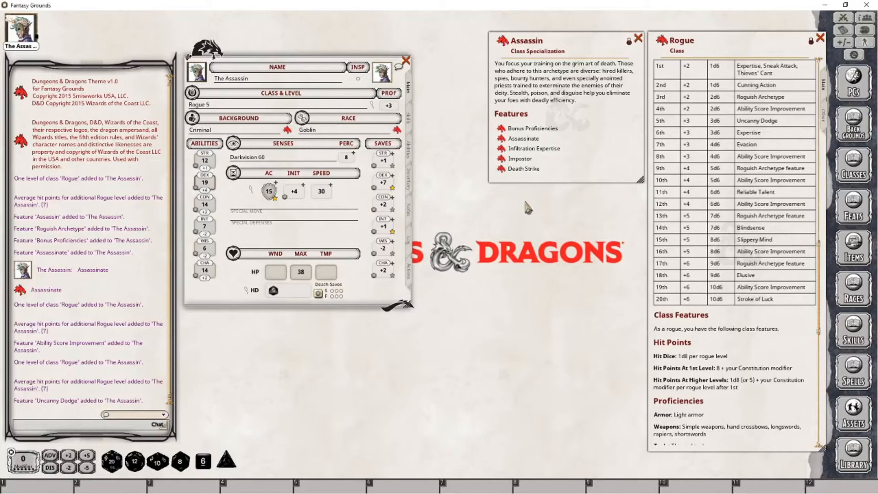
# Open the Uncanny Dodge description from the character's features and place its window below the Assassin window.
pyautogui.click(408, 151)
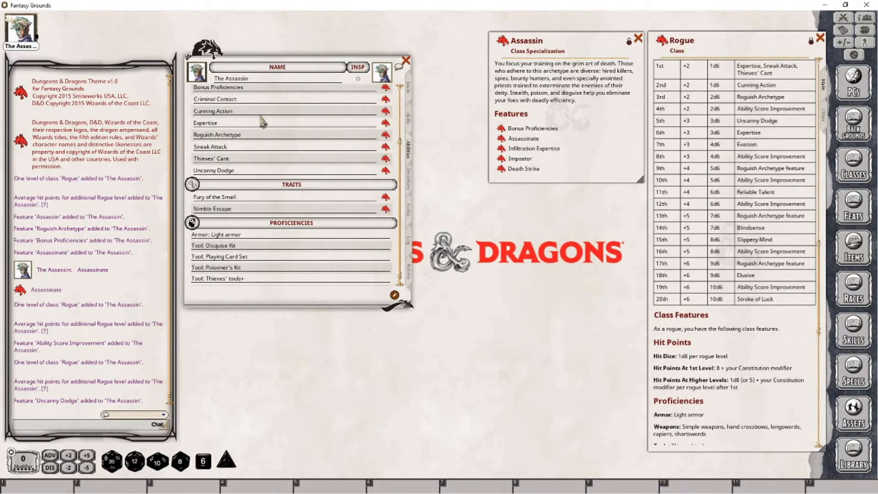
pyautogui.scroll(5, 275, 123)
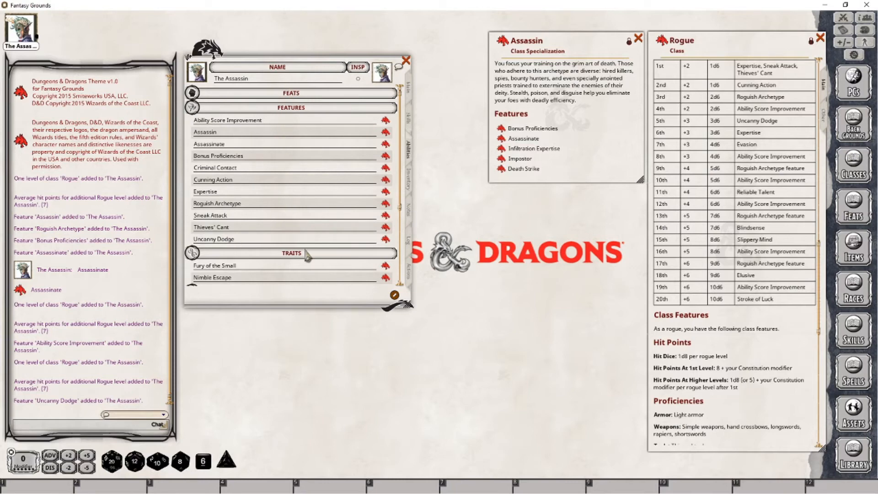
pyautogui.click(385, 239)
pyautogui.moveTo(414, 179)
pyautogui.mouseDown()
pyautogui.moveTo(552, 187)
pyautogui.moveTo(544, 190)
pyautogui.mouseUp()
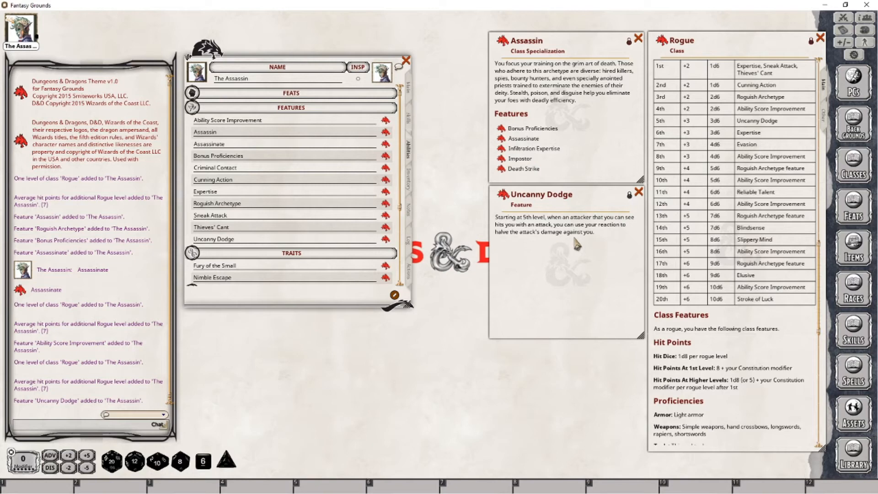
# Add Uncanny Dodge to the character's powers and assign it to the Rogue group.
pyautogui.click(409, 276)
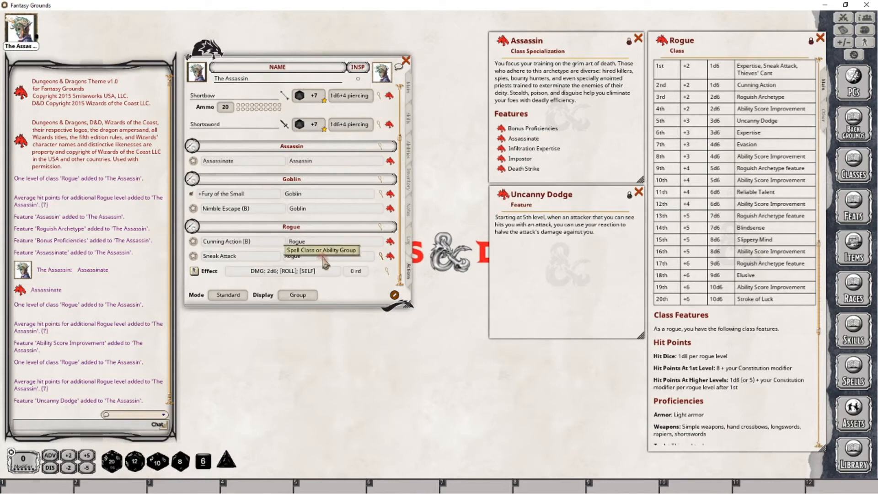
pyautogui.moveTo(323, 257); pyautogui.dragTo(323, 257)
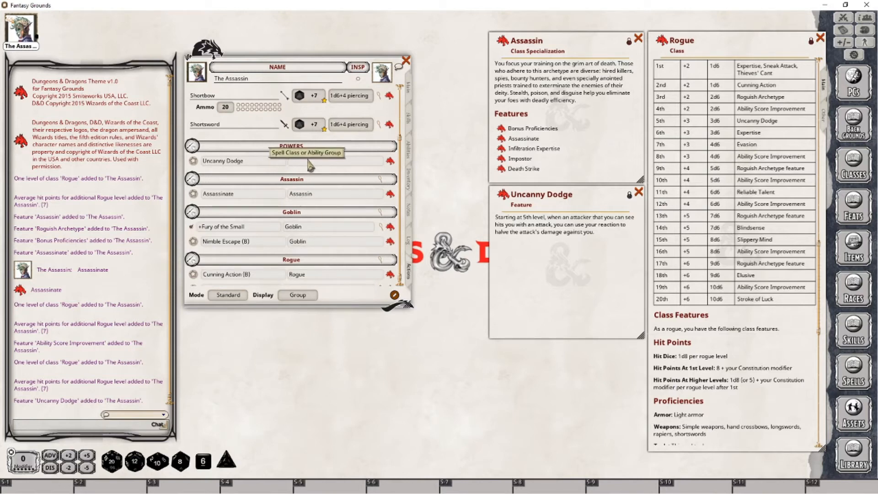
pyautogui.write('Rogue')
pyautogui.press('Return')
pyautogui.scroll(-1, 309, 166)
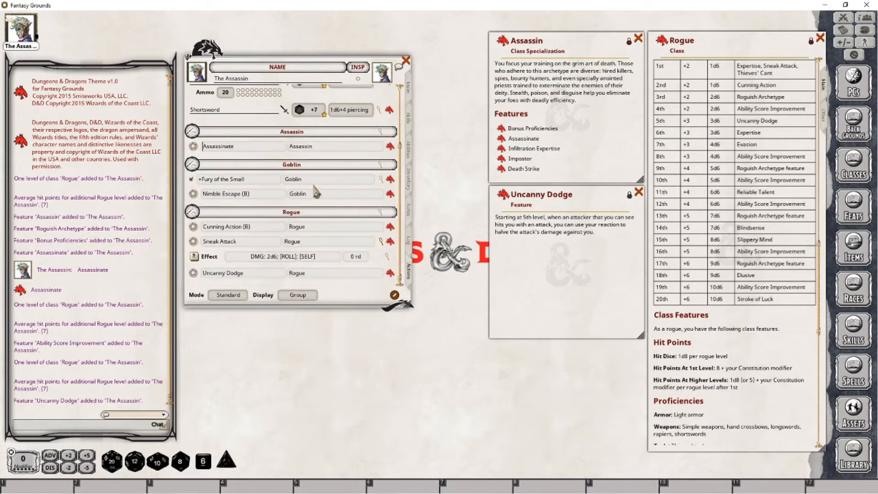
# Post the Uncanny Dodge power and its description link to the chat, and close its description window.
pyautogui.click(194, 276)
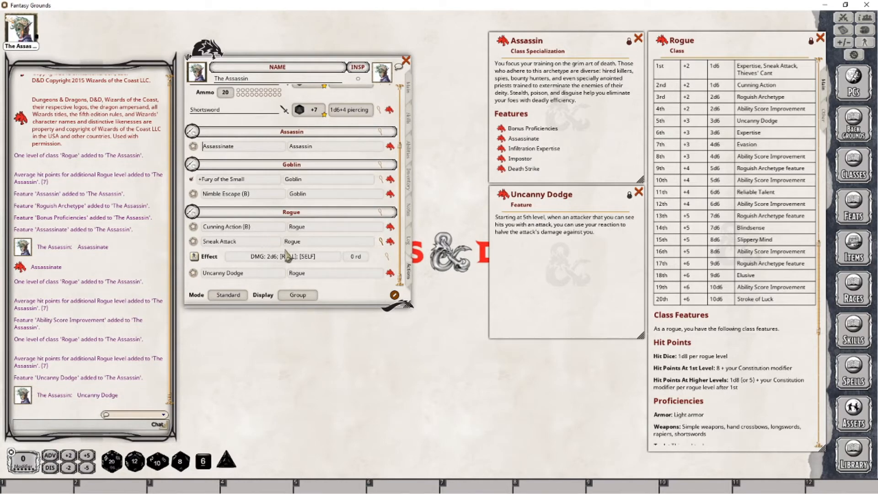
pyautogui.moveTo(391, 274)
pyautogui.mouseDown()
pyautogui.moveTo(90, 356)
pyautogui.moveTo(86, 343)
pyautogui.mouseUp()
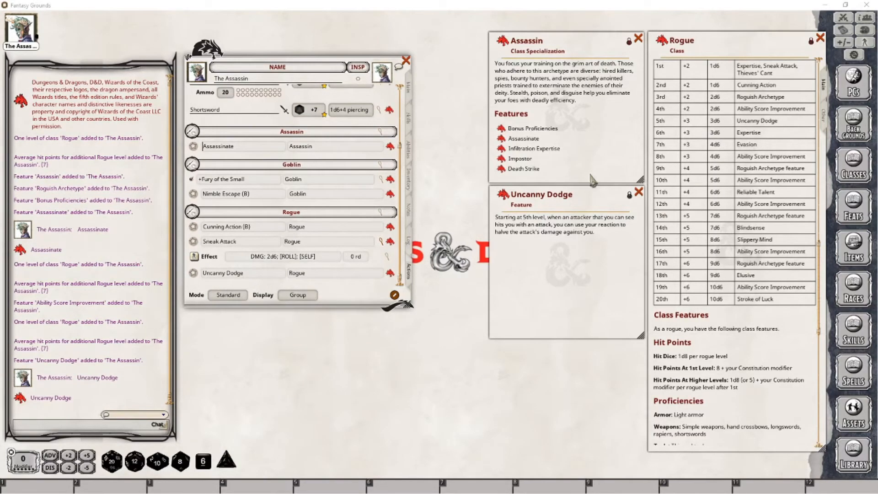
pyautogui.click(638, 192)
# Add another Rogue level to bring the character to Rogue 6 and check the skills list.
pyautogui.click(408, 92)
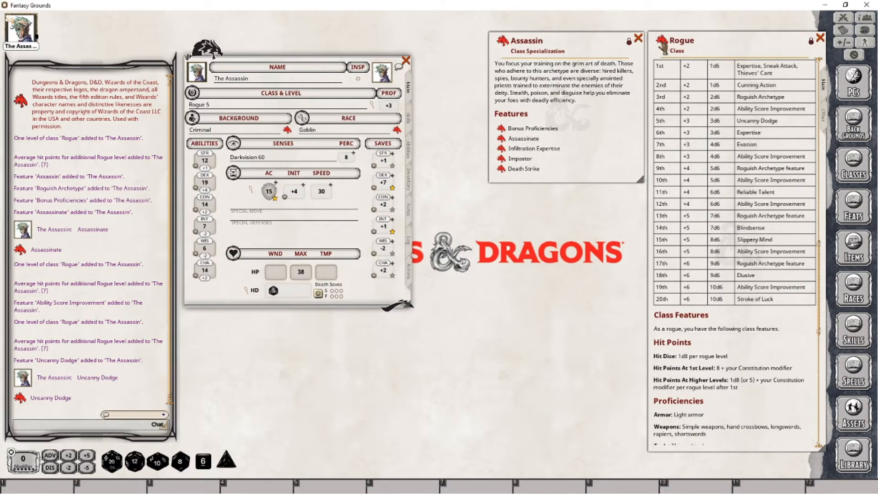
pyautogui.moveTo(663, 46); pyautogui.dragTo(249, 107)
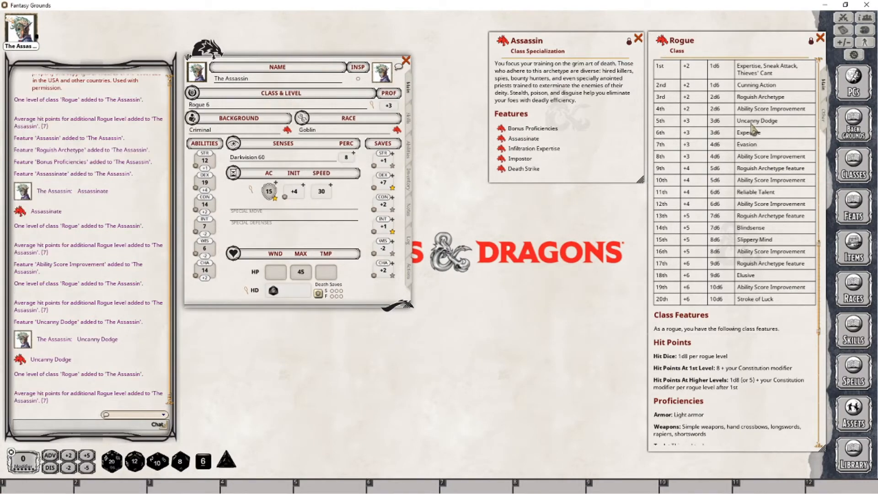
pyautogui.hotkey('alt', 'Tab')
pyautogui.click(409, 123)
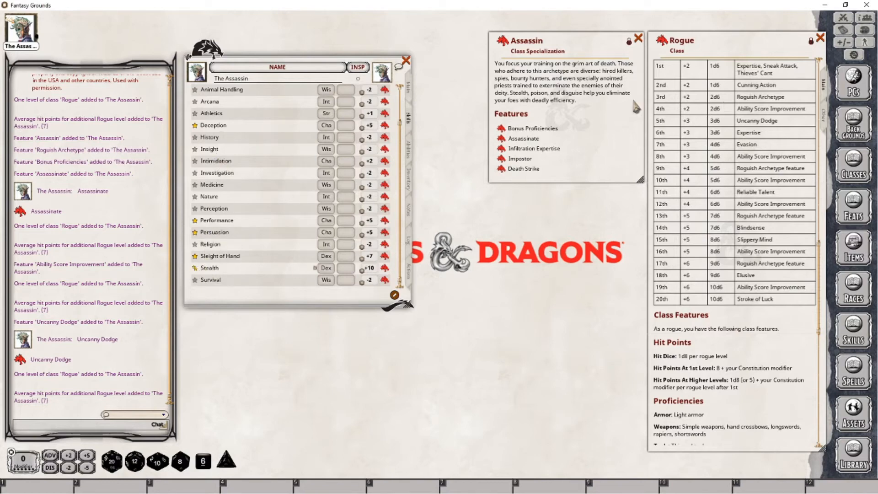
# Open the Expertise description from the character's features and place its window below the Assassin window.
pyautogui.click(410, 151)
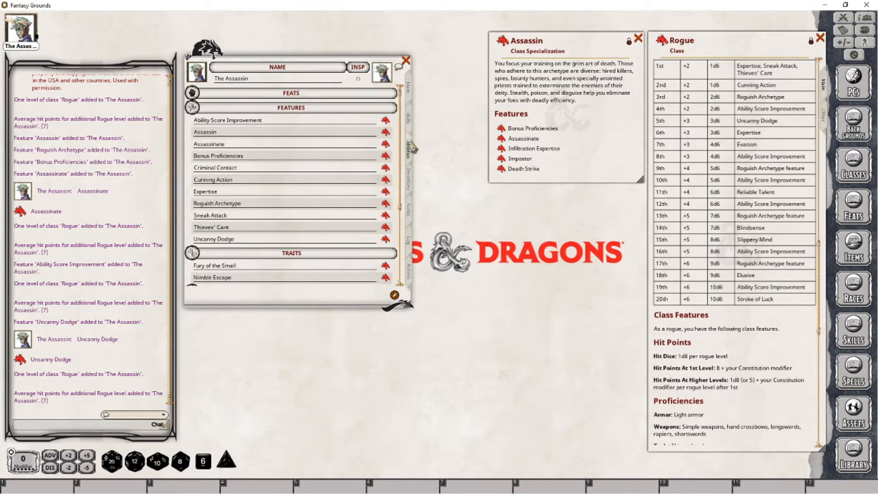
pyautogui.click(385, 192)
pyautogui.moveTo(471, 180); pyautogui.dragTo(565, 199)
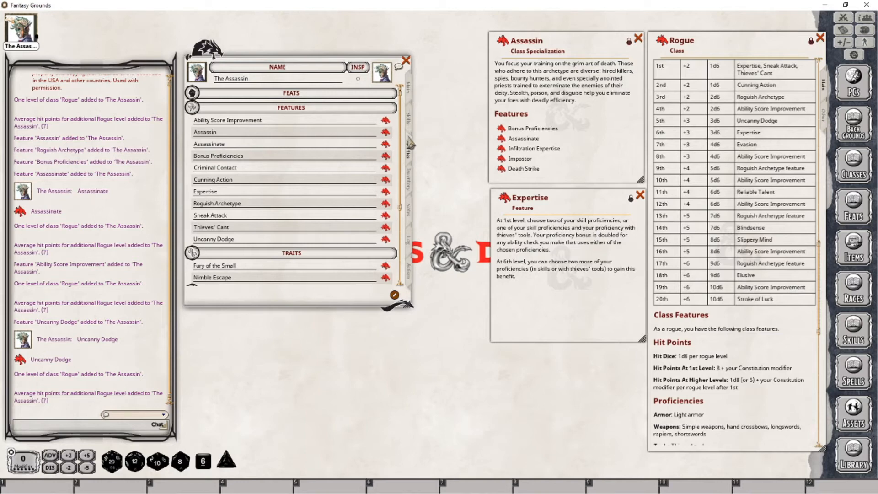
# Give the character expertise in Sleight of Hand and Acrobatics, and close the Expertise description.
pyautogui.click(409, 118)
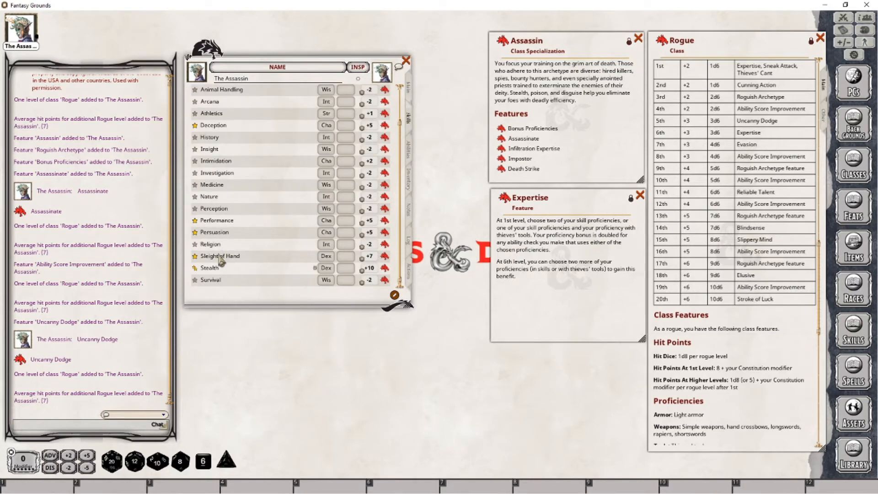
pyautogui.click(194, 256)
pyautogui.scroll(1, 209, 261)
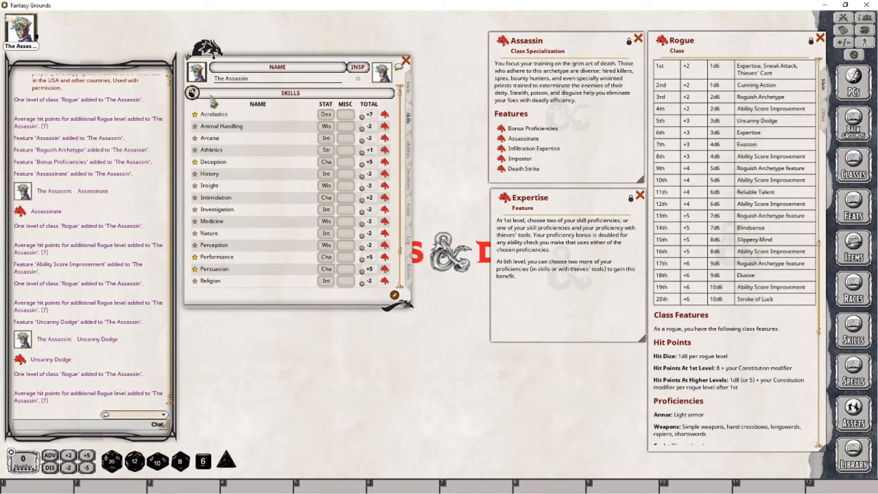
pyautogui.scroll(-1, 236, 165)
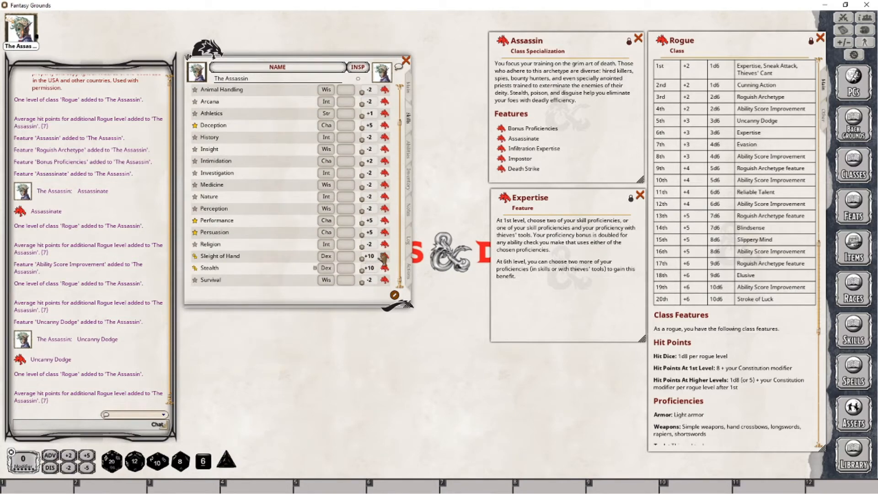
pyautogui.scroll(1, 276, 237)
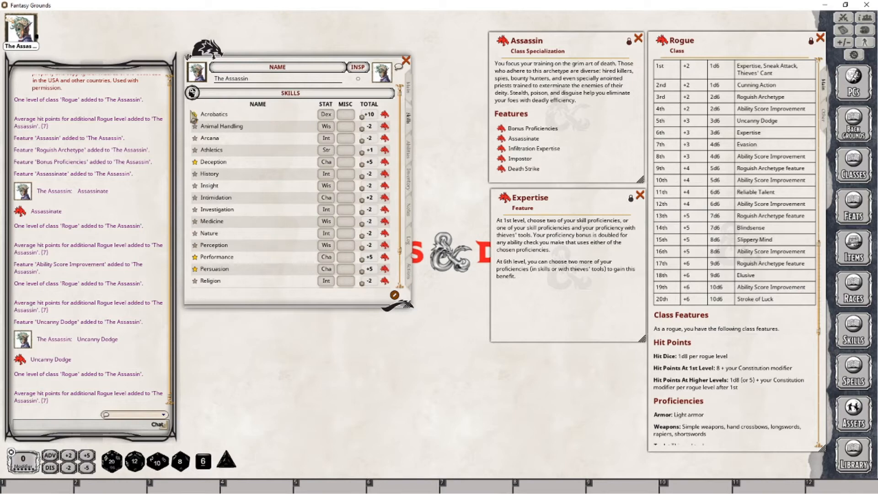
pyautogui.scroll(-1, 304, 202)
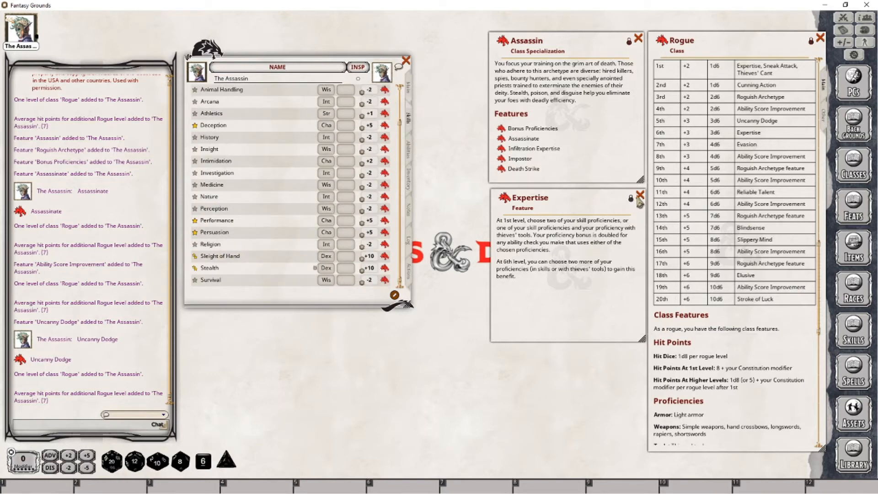
pyautogui.click(640, 197)
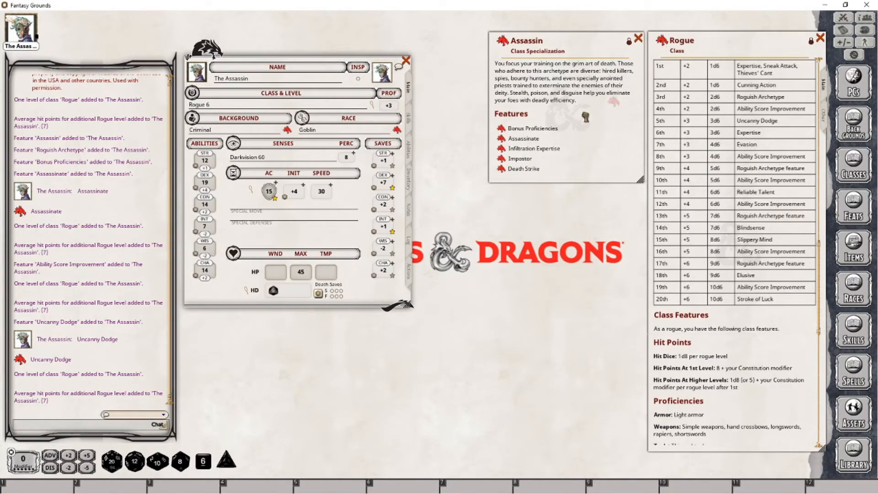
# Add another Rogue level to bring the character to Rogue 7 and set the Sneak Attack effect to DMG: 4d6.
pyautogui.moveTo(409, 113); pyautogui.dragTo(238, 111)
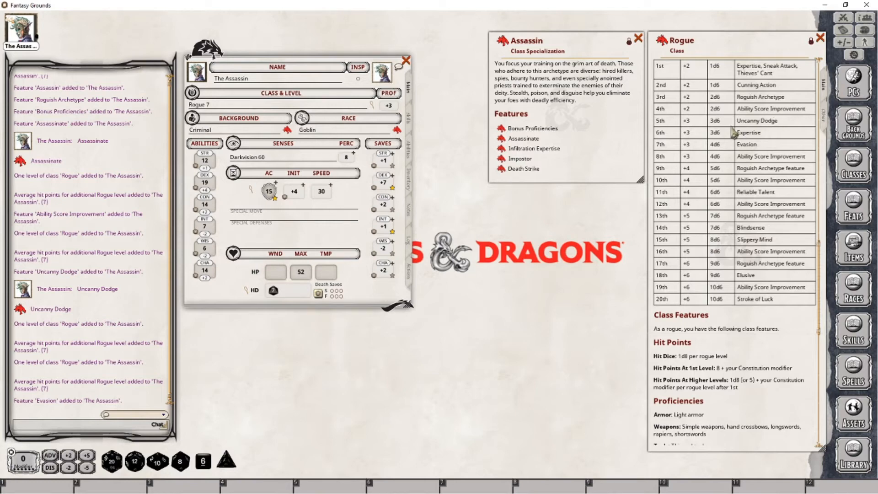
pyautogui.click(408, 279)
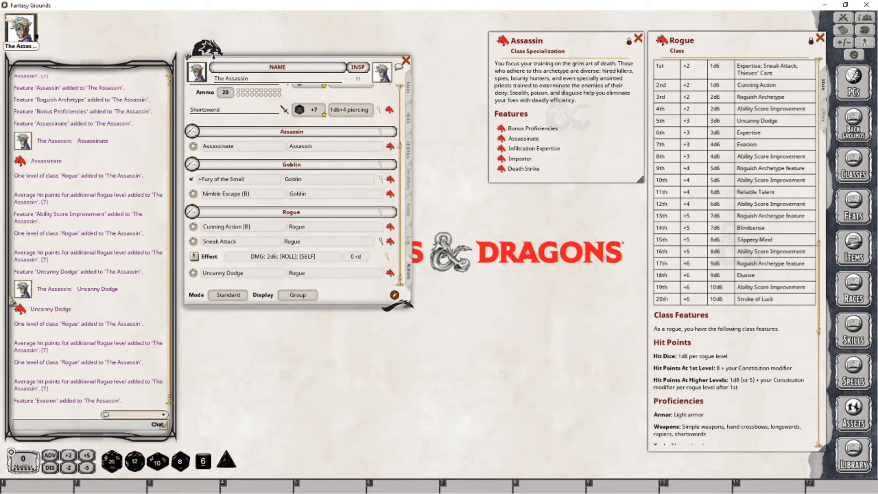
pyautogui.click(387, 257)
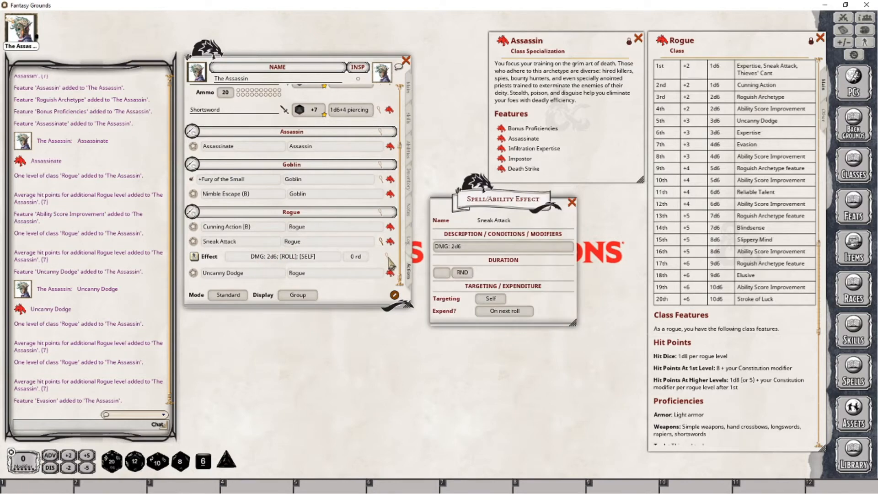
pyautogui.click(455, 246)
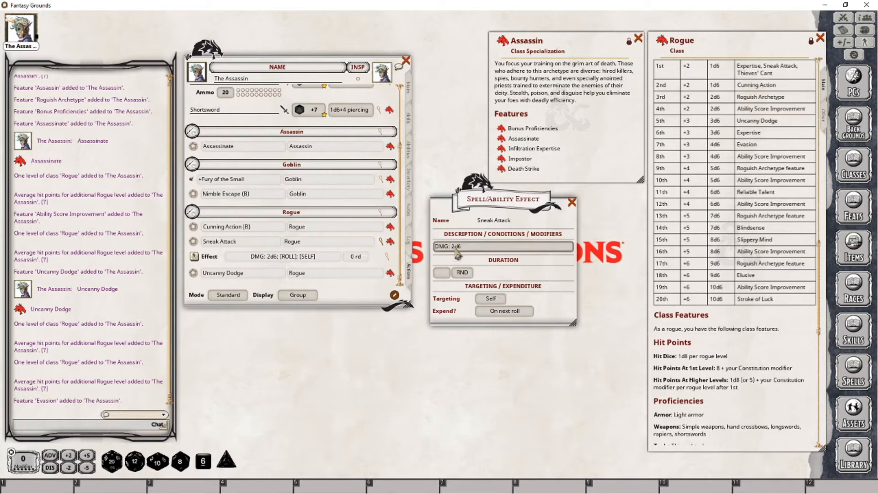
pyautogui.press('BackSpace')
pyautogui.write('4')
pyautogui.click(572, 202)
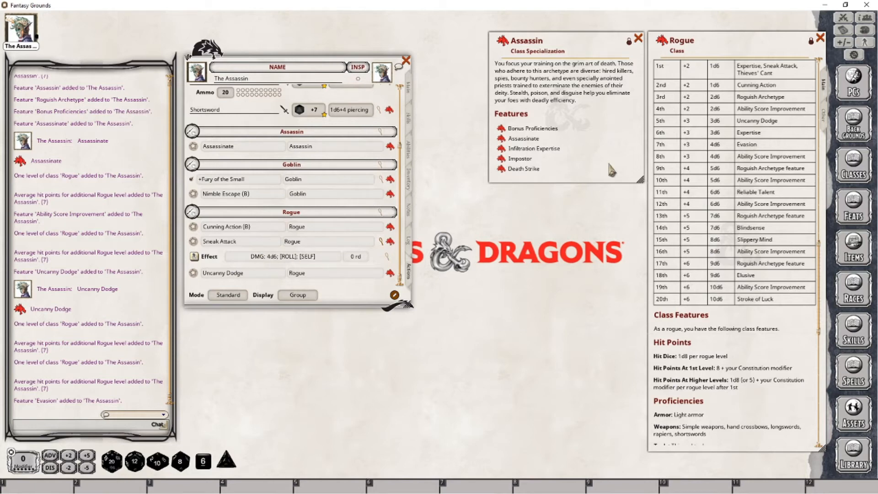
# Open the Evasion description from the character's features.
pyautogui.scroll(-2, 292, 183)
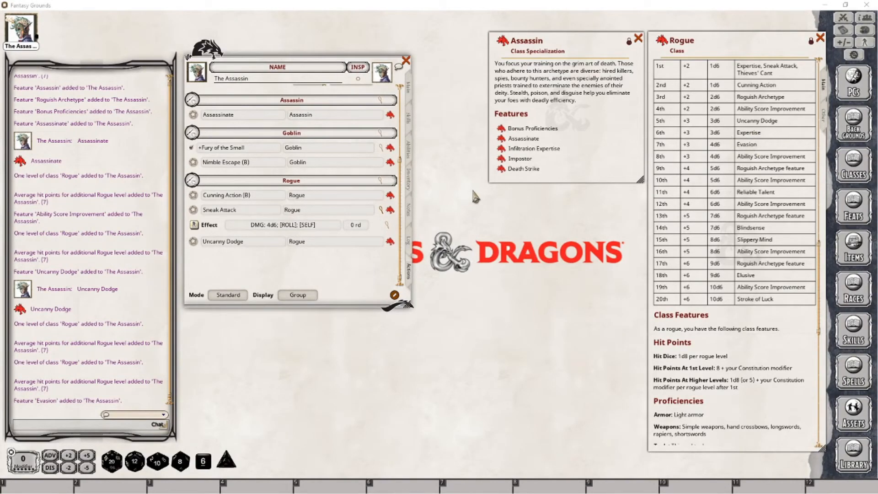
pyautogui.click(410, 154)
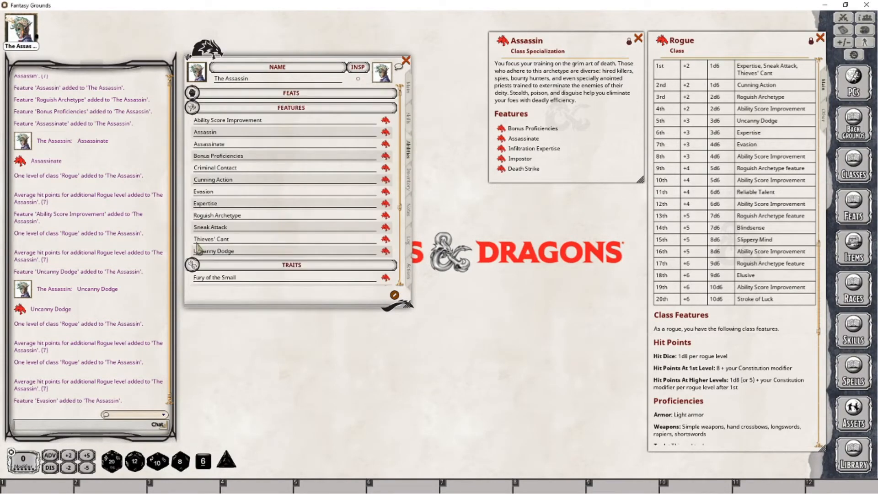
pyautogui.click(384, 192)
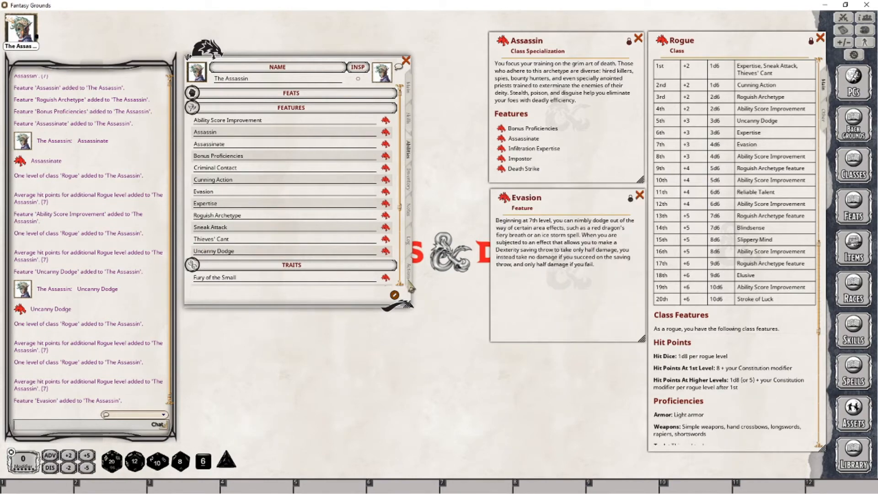
# Add Evasion to the character's powers and assign it to the Rogue group.
pyautogui.click(407, 278)
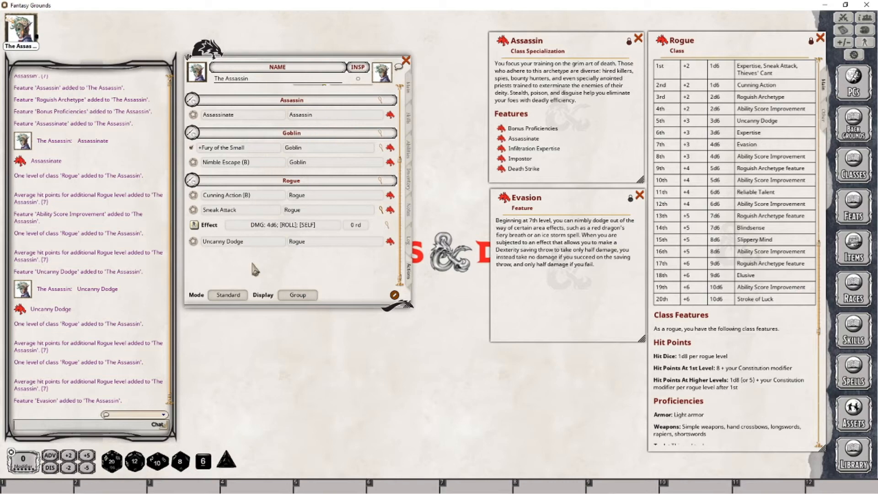
pyautogui.moveTo(516, 203); pyautogui.dragTo(325, 256)
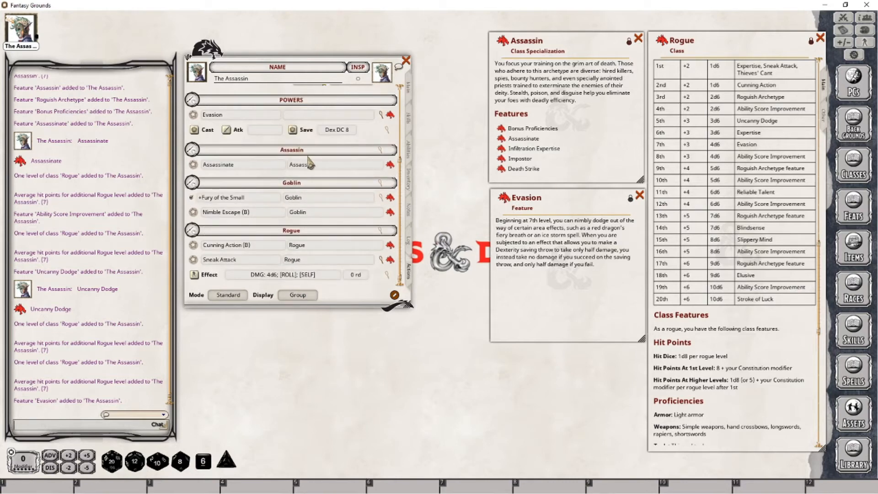
pyautogui.scroll(3, 308, 162)
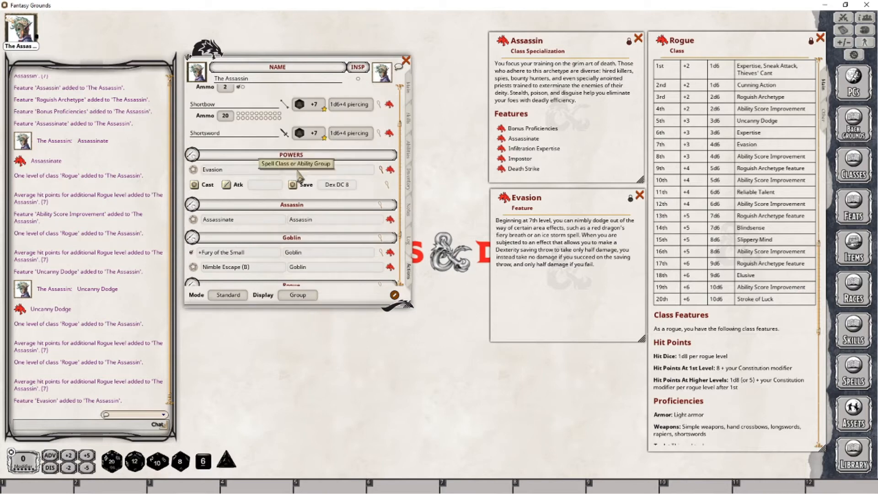
pyautogui.click(298, 172)
pyautogui.write('Rogue')
pyautogui.press('Tab')
pyautogui.scroll(-3, 299, 173)
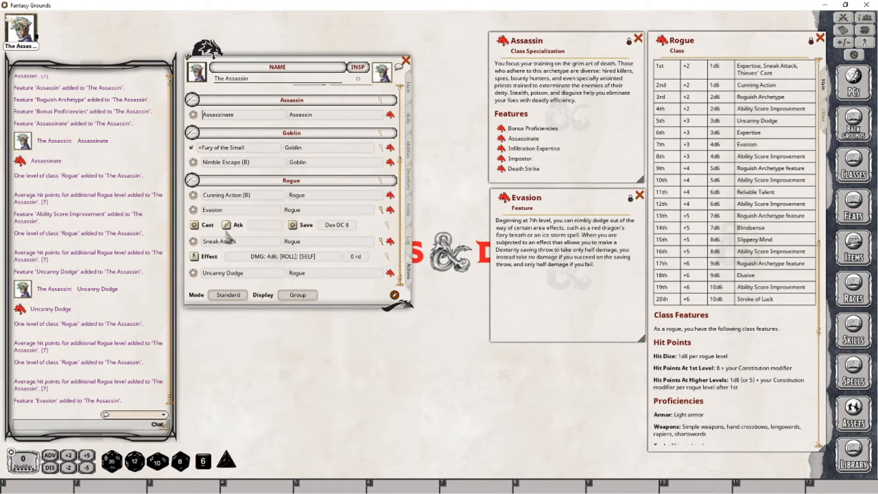
# Add an effect to the Evasion power described as Evasion, targeting Self and expended On next action.
pyautogui.rightClick(263, 221)
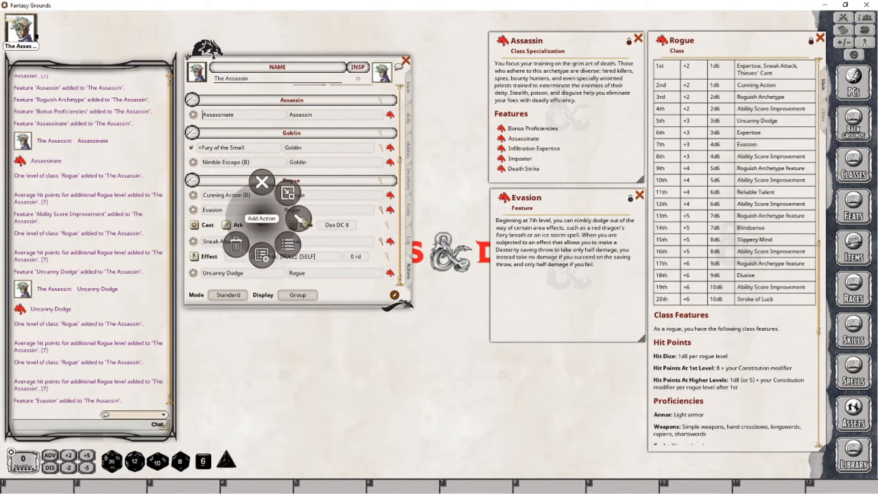
pyautogui.click(303, 221)
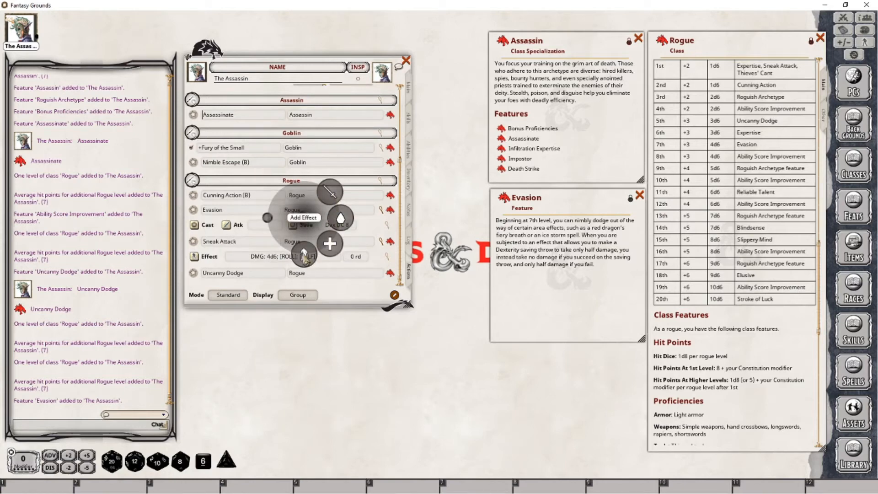
pyautogui.click(304, 257)
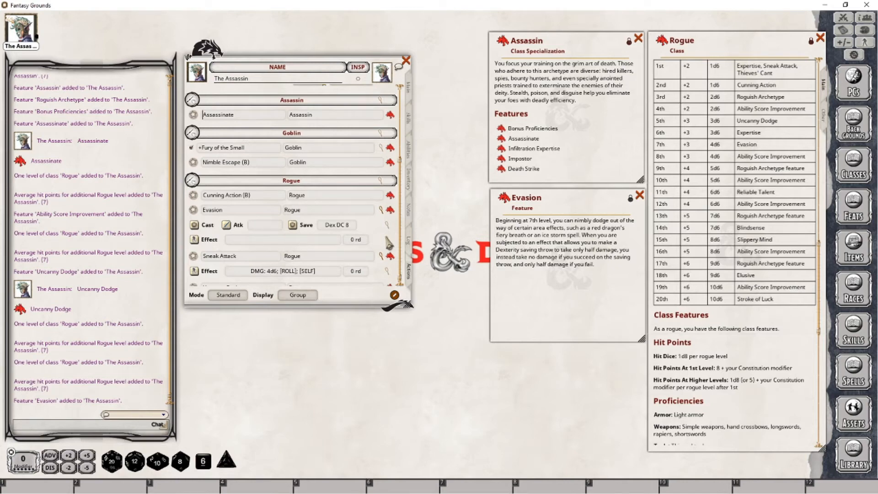
pyautogui.click(388, 243)
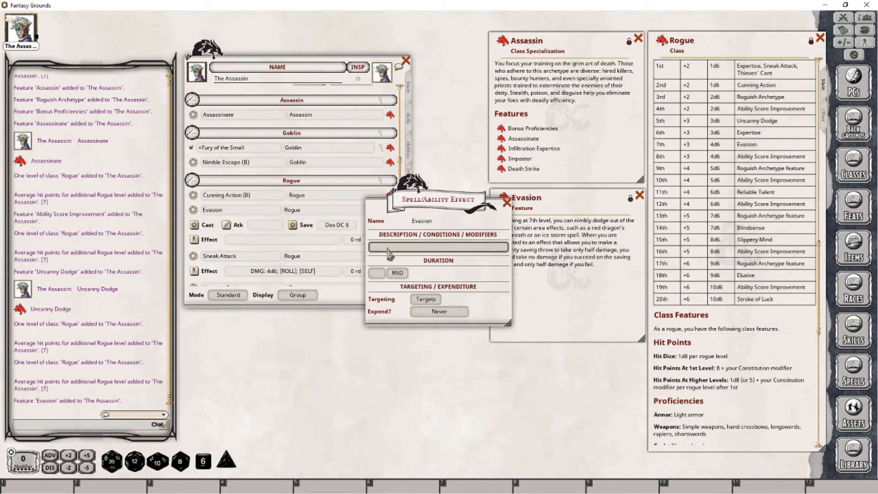
pyautogui.write('Evasion')
pyautogui.click(428, 300)
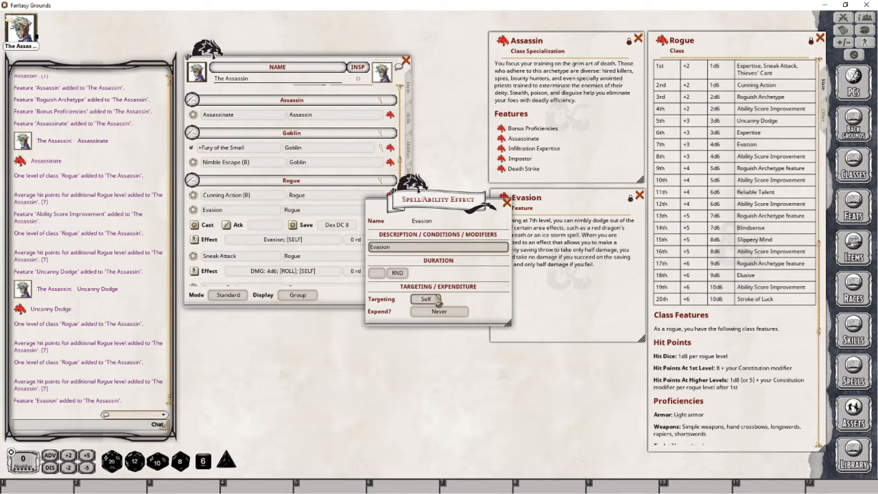
pyautogui.click(432, 311)
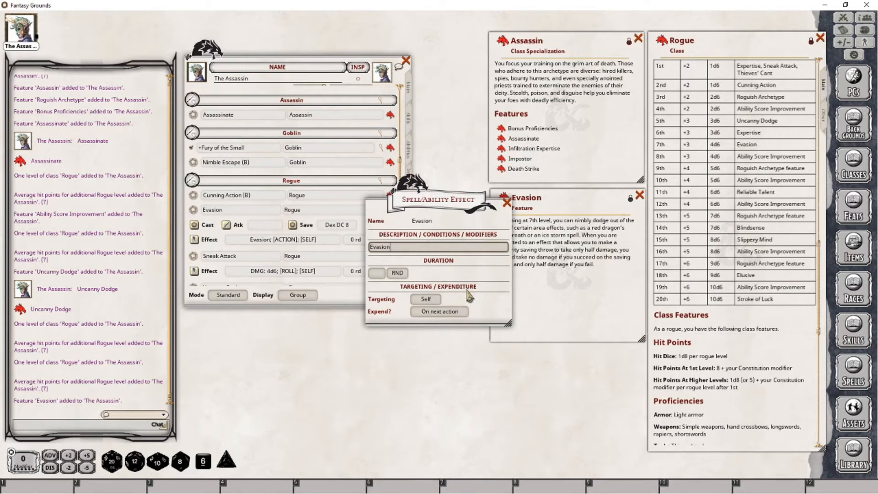
pyautogui.click(507, 202)
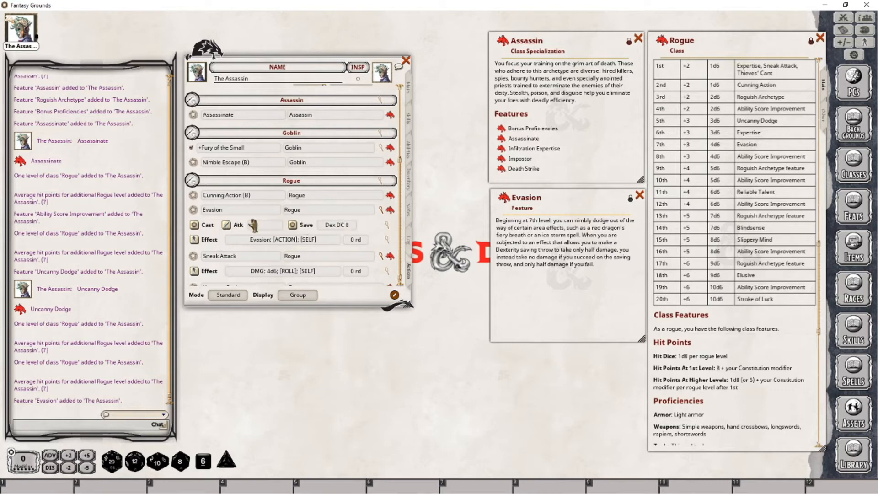
# Remove the Cast action from the Evasion power, keeping its effect.
pyautogui.rightClick(274, 226)
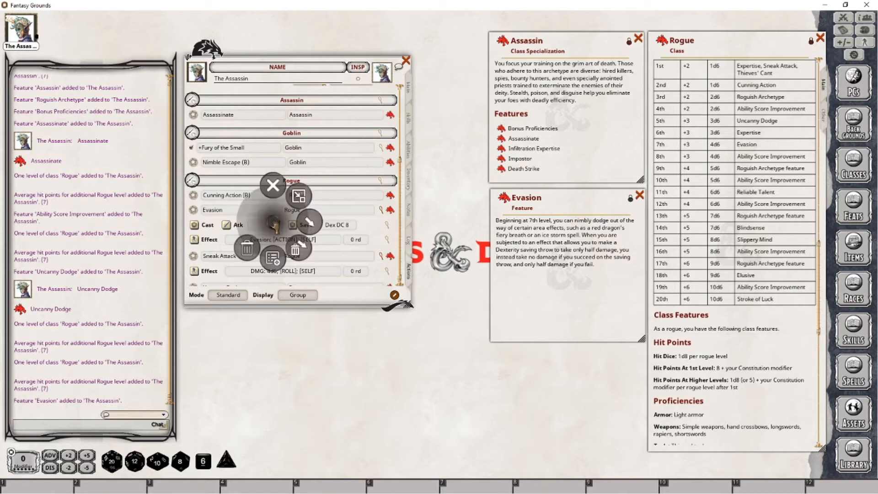
pyautogui.rightClick(264, 226)
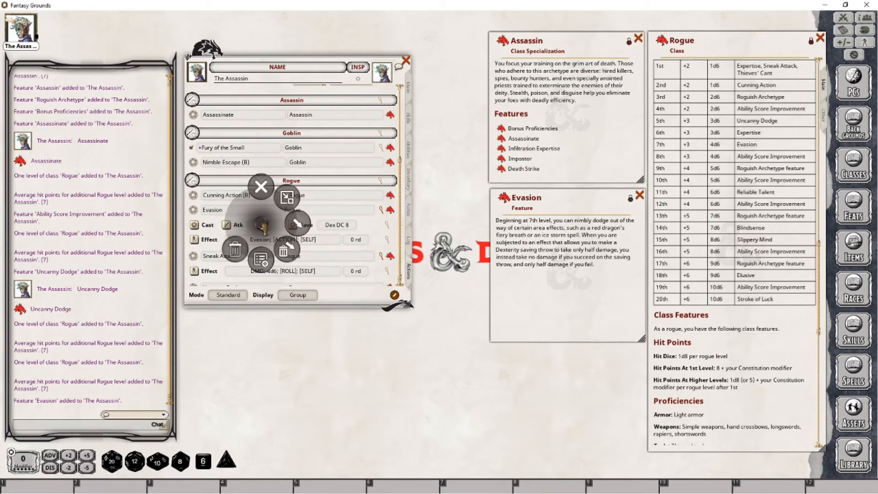
pyautogui.click(285, 250)
pyautogui.click(323, 249)
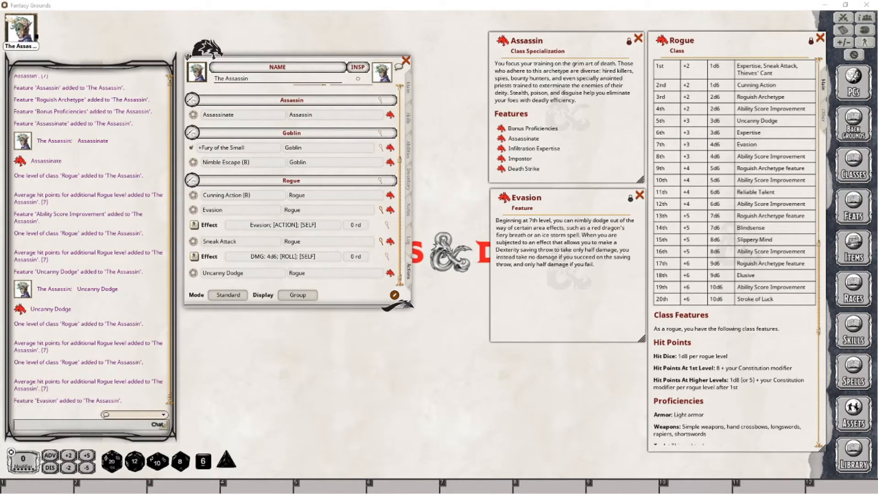
# Open the combat tracker beside the character sheet and apply the Evasion effect to The Assassin.
pyautogui.click(843, 17)
pyautogui.click(843, 17)
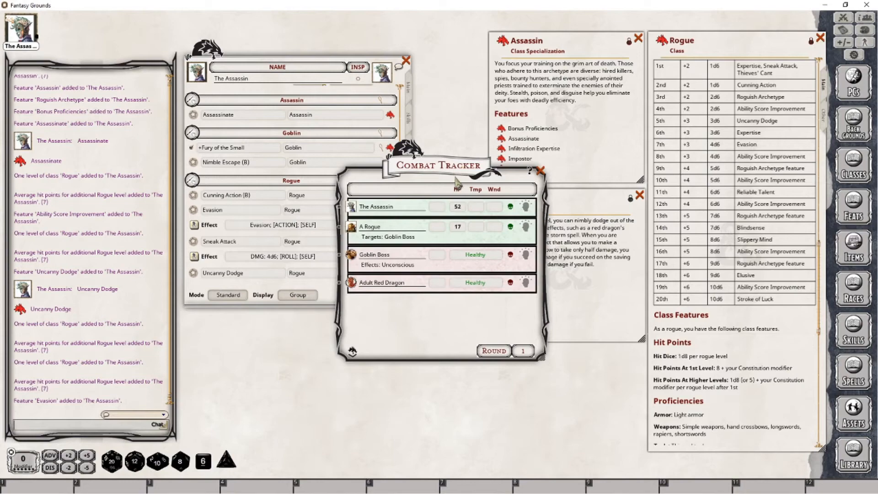
pyautogui.moveTo(448, 165); pyautogui.dragTo(504, 226)
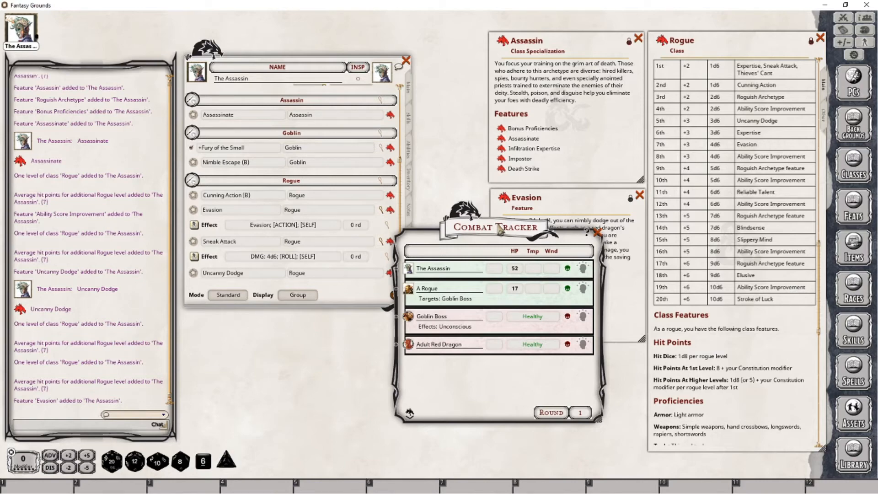
pyautogui.moveTo(499, 230)
pyautogui.mouseDown()
pyautogui.moveTo(457, 333)
pyautogui.moveTo(416, 310)
pyautogui.moveTo(481, 317)
pyautogui.moveTo(502, 233)
pyautogui.mouseUp()
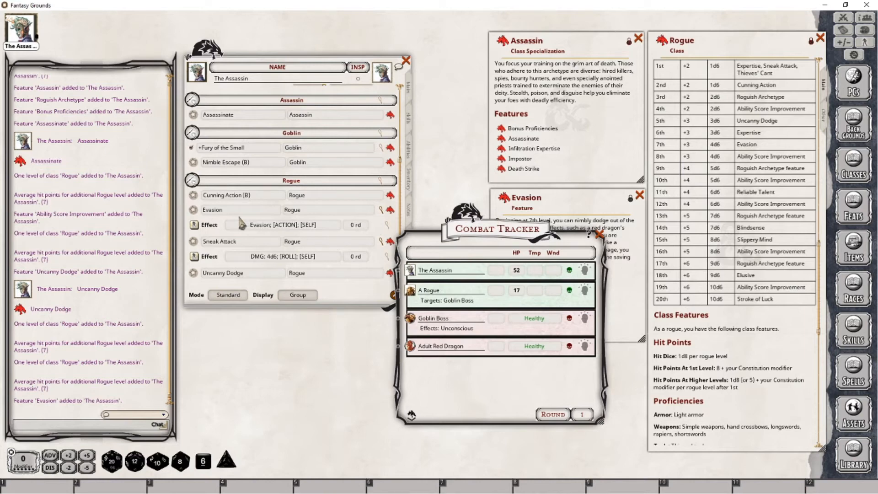
pyautogui.click(195, 225)
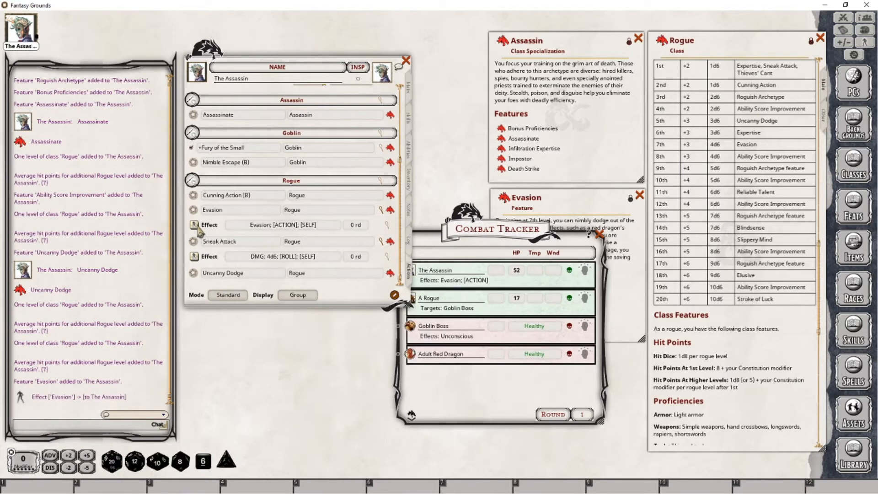
pyautogui.click(501, 248)
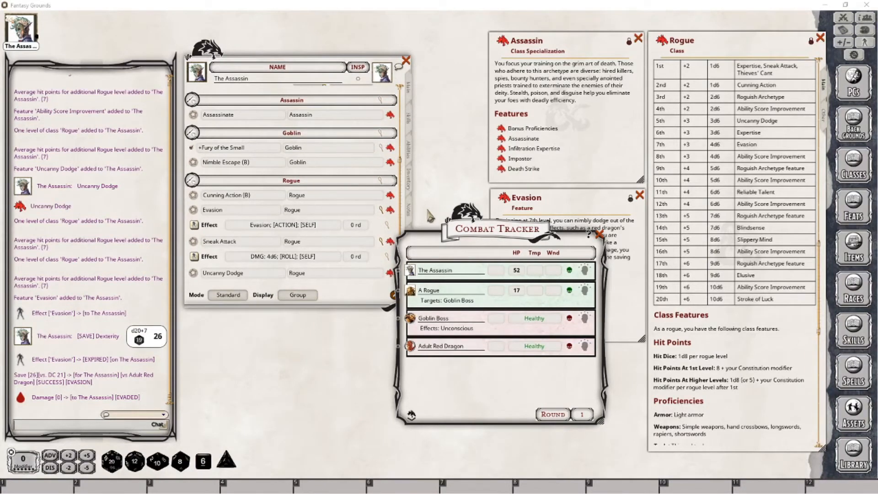
# Apply the Evasion effect to The Assassin a second time and close the combat tracker.
pyautogui.click(195, 225)
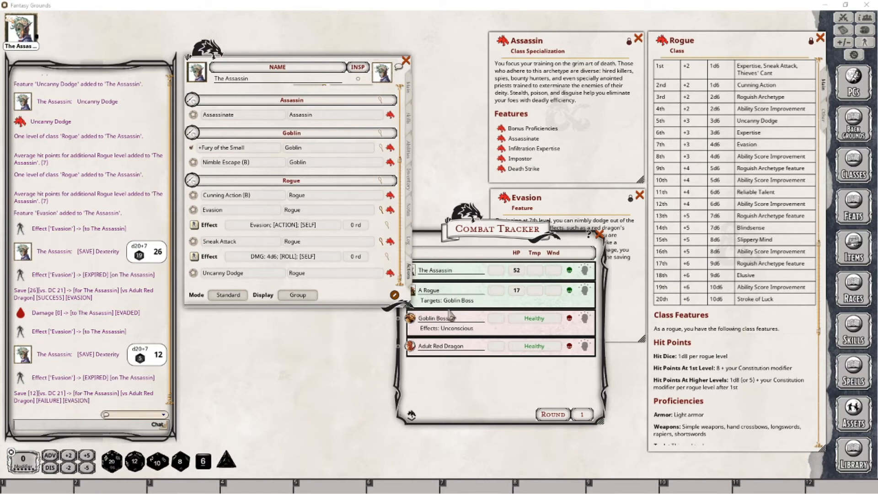
pyautogui.click(479, 234)
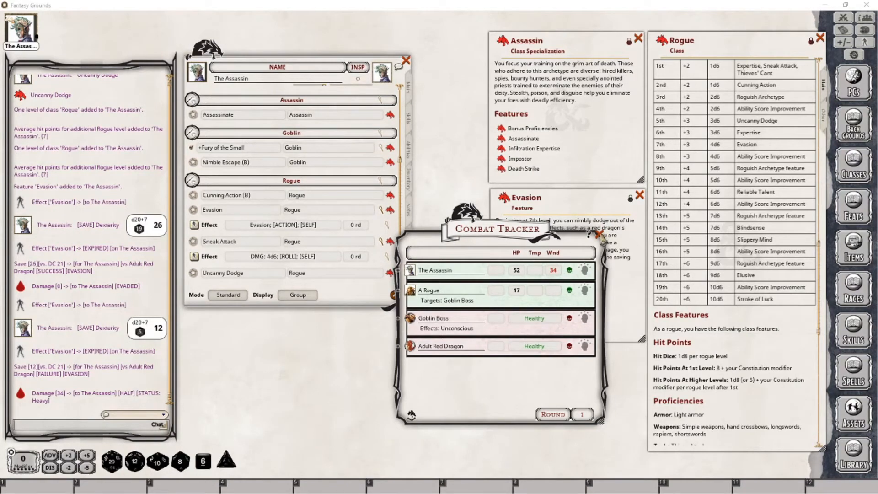
pyautogui.click(599, 234)
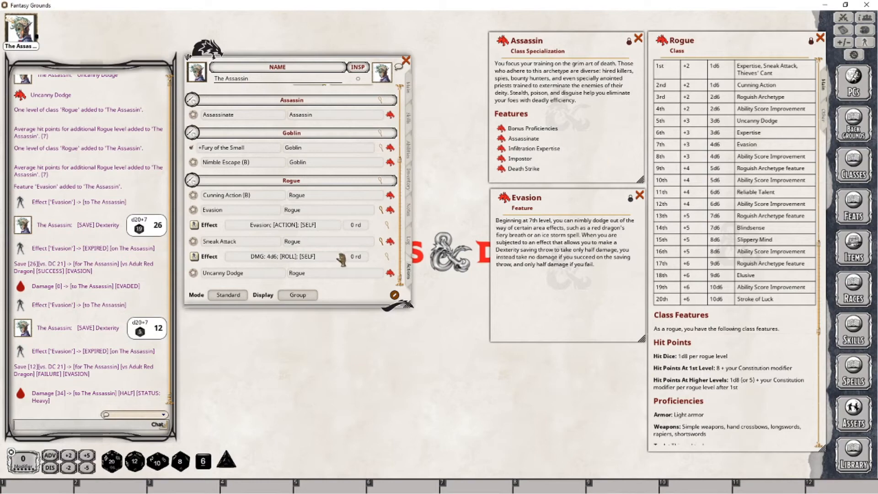
# Close the Evasion description and add another Rogue level to bring the character to Rogue 8.
pyautogui.click(639, 195)
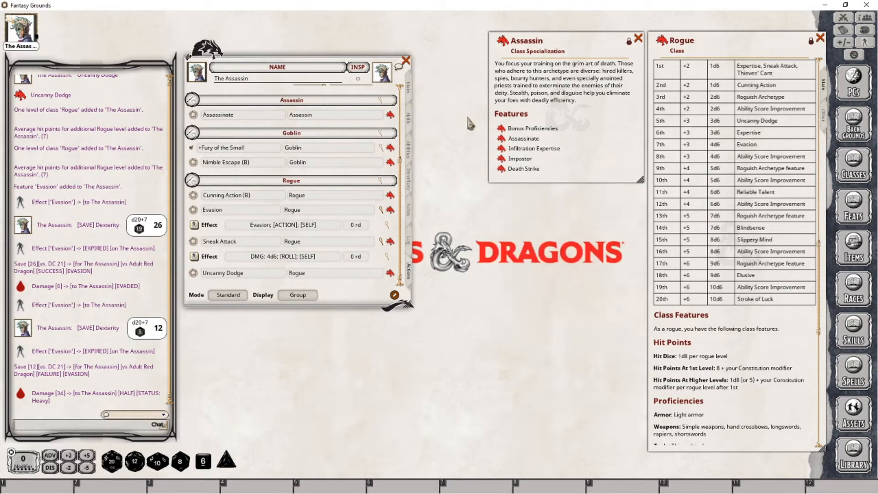
pyautogui.click(410, 87)
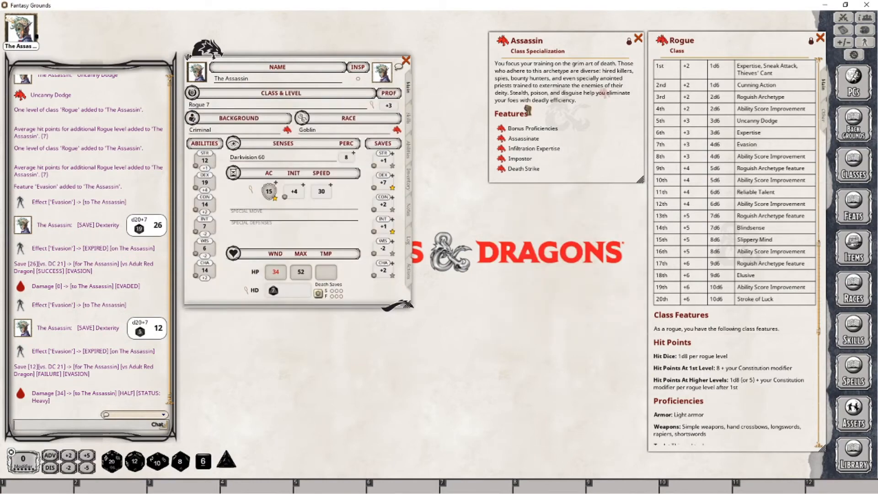
pyautogui.moveTo(234, 105); pyautogui.dragTo(233, 105)
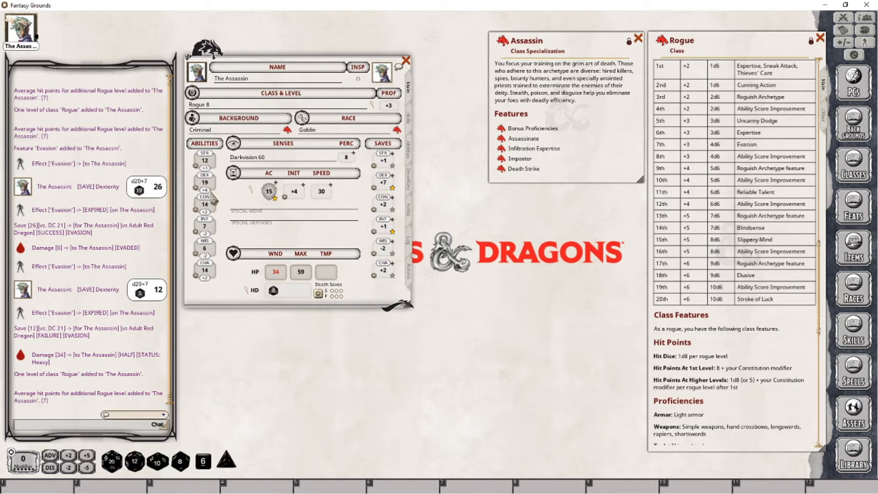
# Set the character's Dexterity to 20 and Constitution to 15, and clear the hit point wounds.
pyautogui.scroll(1, 209, 183)
pyautogui.press('BackSpace')
pyautogui.write('5')
pyautogui.scroll(-1, 208, 205)
pyautogui.scroll(1, 213, 208)
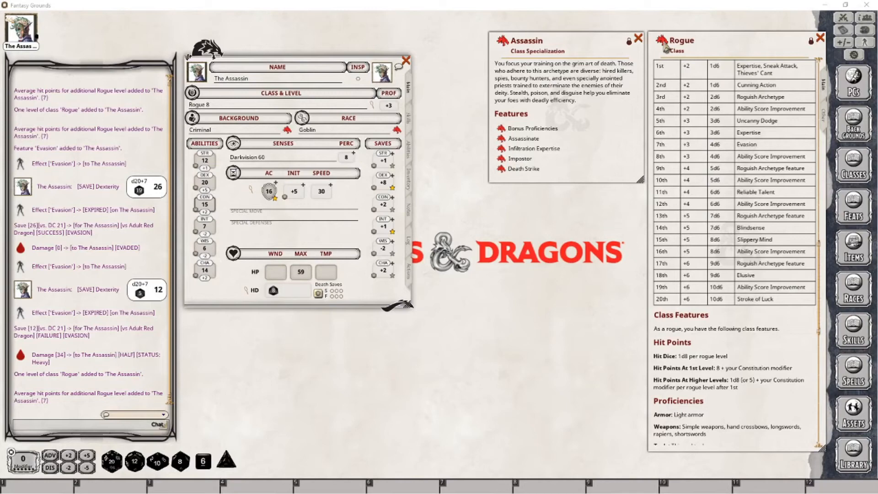
# Add another Rogue level to reach Rogue 9 and set the Sneak Attack effect to DMG: 5d6.
pyautogui.moveTo(663, 42); pyautogui.dragTo(218, 109)
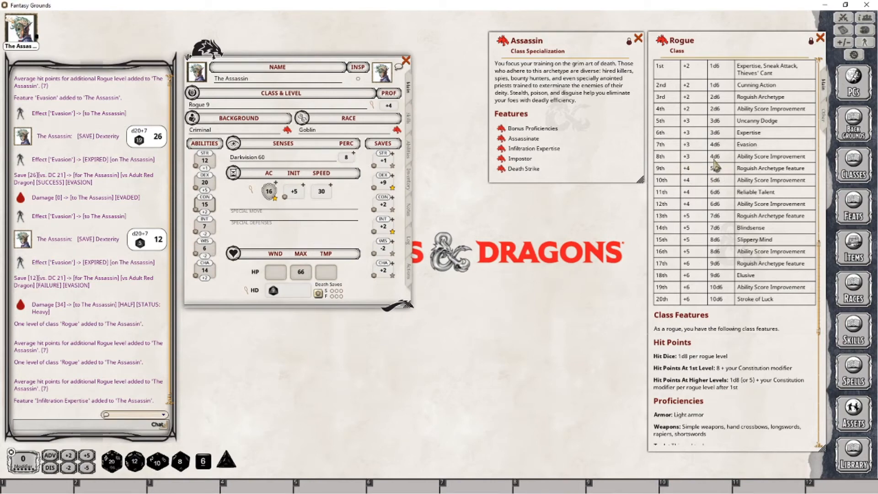
pyautogui.click(408, 272)
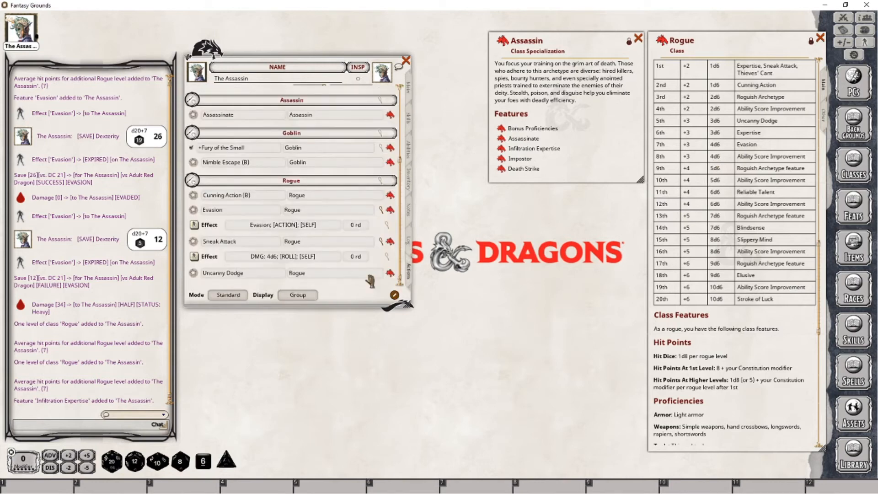
pyautogui.click(387, 256)
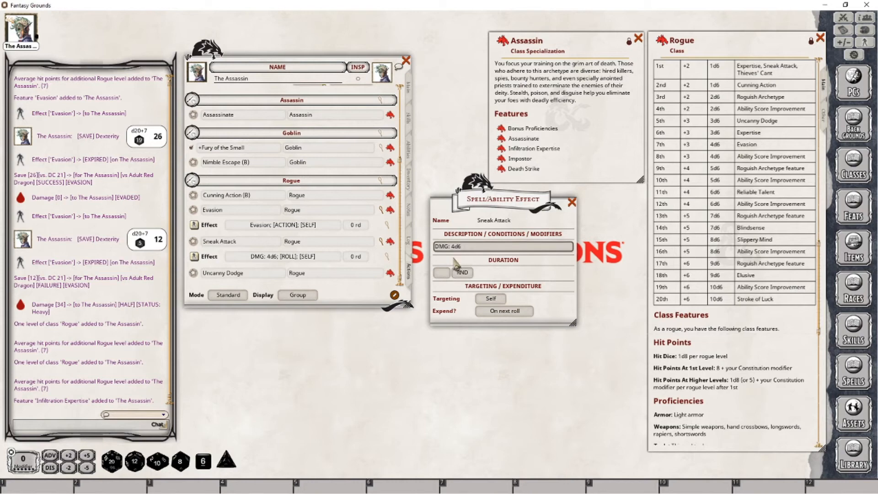
pyautogui.press('BackSpace')
pyautogui.write('5')
pyautogui.click(572, 202)
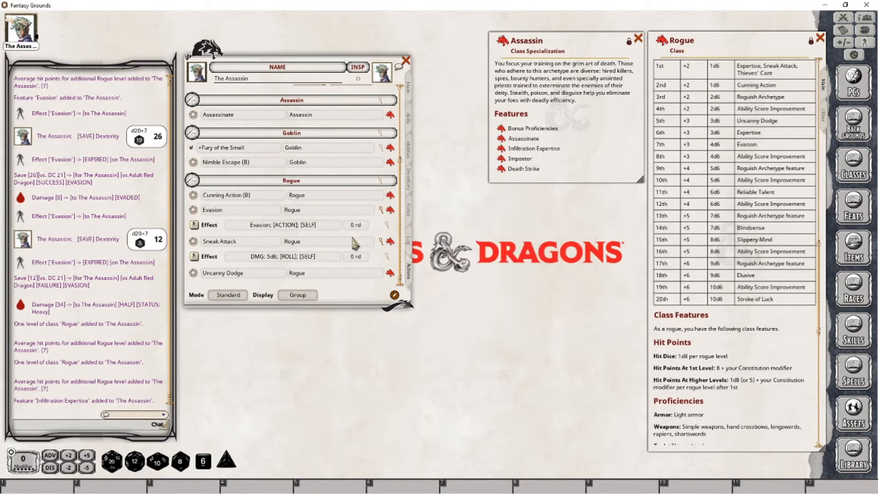
# Review the character's skill bonuses, main statistics and weapon attacks.
pyautogui.scroll(5, 355, 242)
pyautogui.click(410, 120)
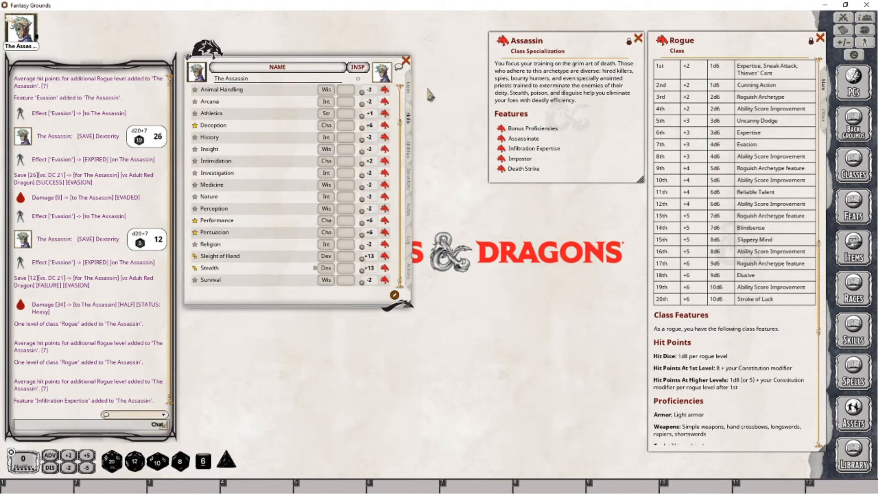
pyautogui.click(408, 86)
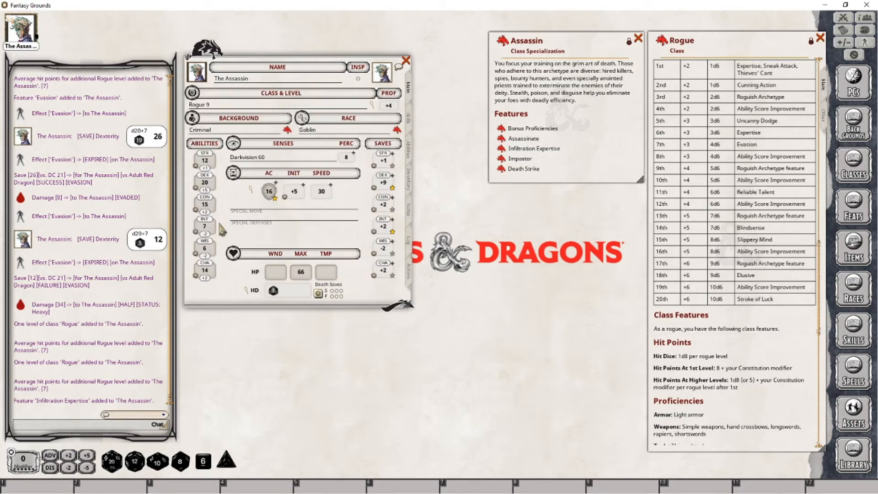
pyautogui.click(408, 271)
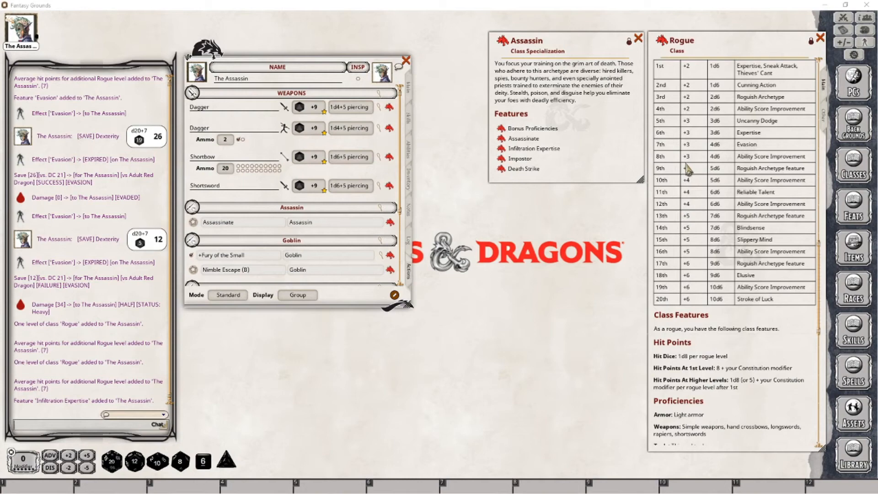
# Open the Infiltration Expertise description from the Assassin features, place it below the Assassin window and read it through.
pyautogui.click(503, 150)
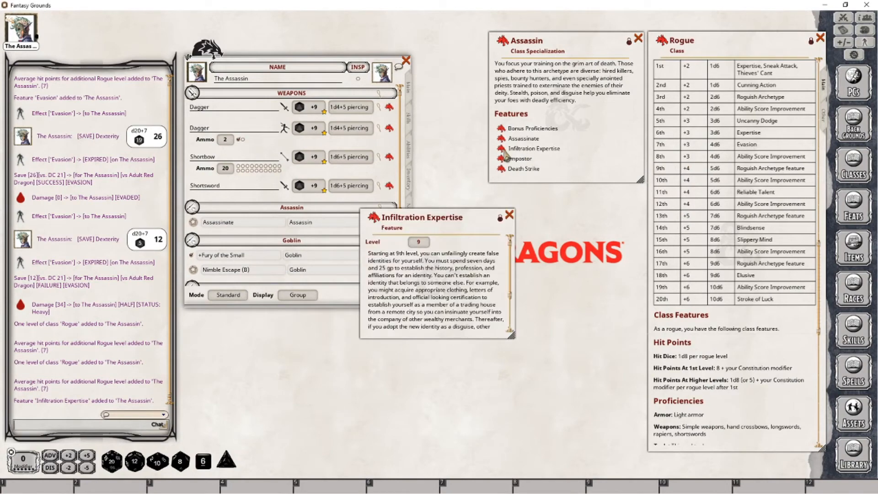
pyautogui.moveTo(436, 216); pyautogui.dragTo(564, 193)
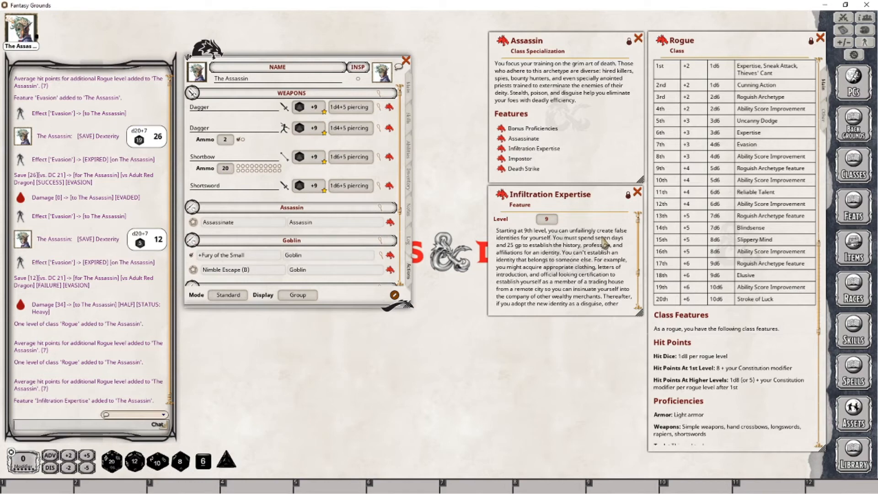
pyautogui.scroll(-3, 604, 242)
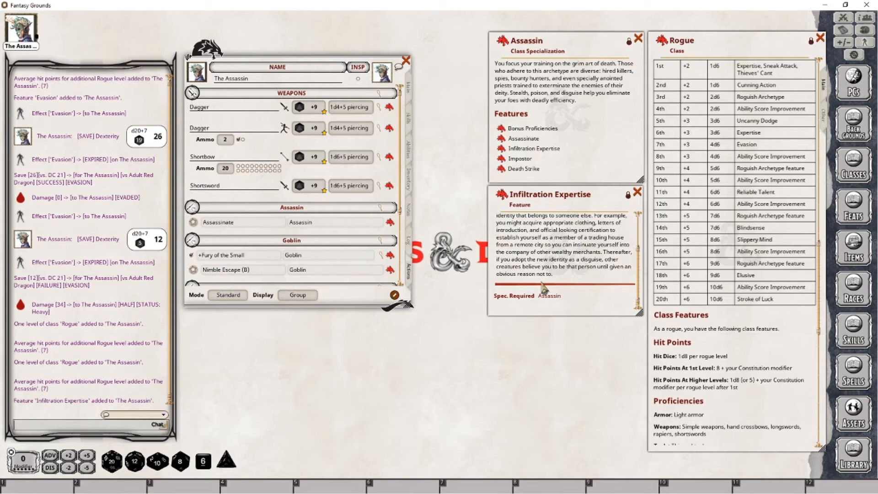
# Add Infiltration Expertise to the character's powers and assign it to the Assassin group.
pyautogui.scroll(-3, 338, 219)
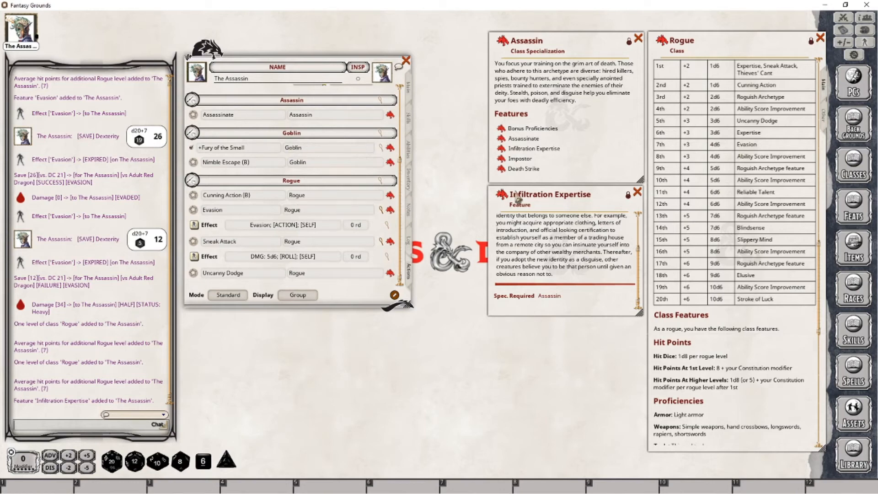
pyautogui.moveTo(503, 197); pyautogui.dragTo(316, 122)
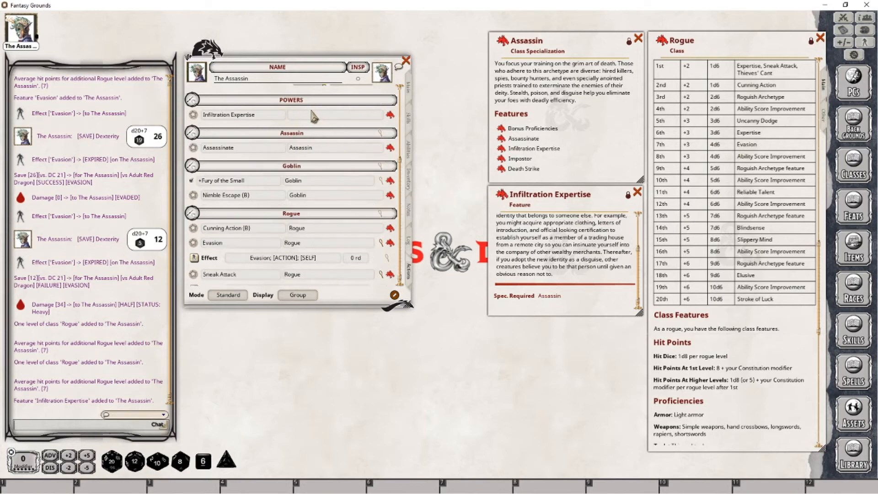
pyautogui.scroll(2, 322, 145)
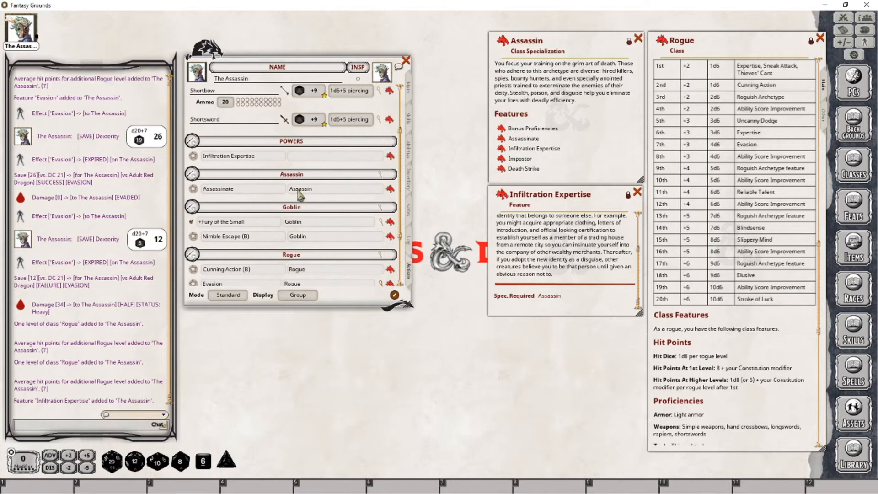
pyautogui.click(301, 156)
pyautogui.write('Assassin')
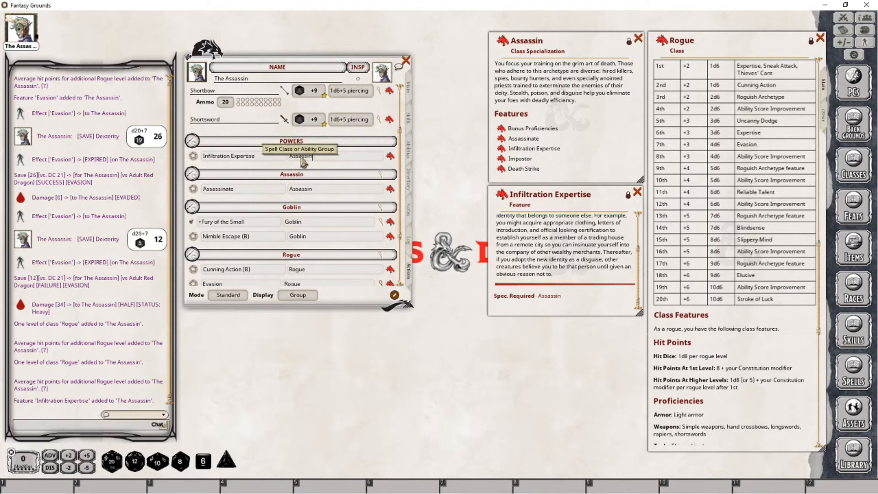
pyautogui.press('Return')
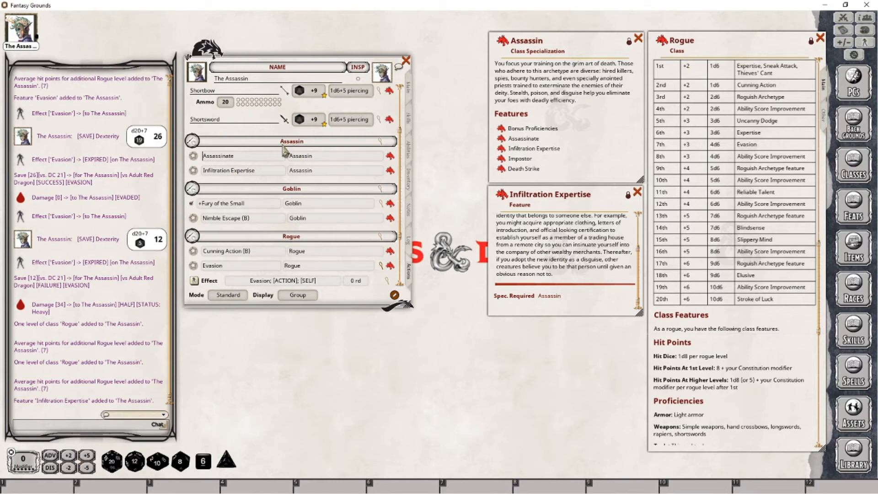
# Announce Infiltration Expertise in the chat, share its description link there and close the description.
pyautogui.click(193, 172)
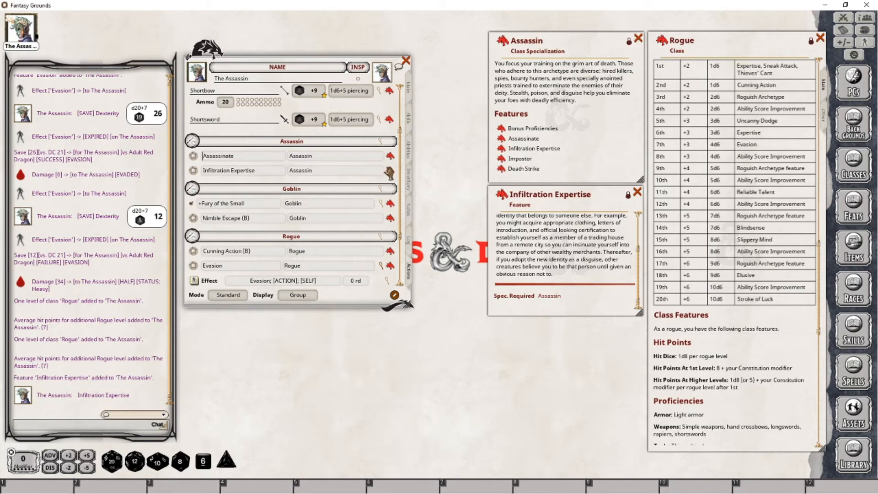
pyautogui.moveTo(389, 173); pyautogui.dragTo(98, 363)
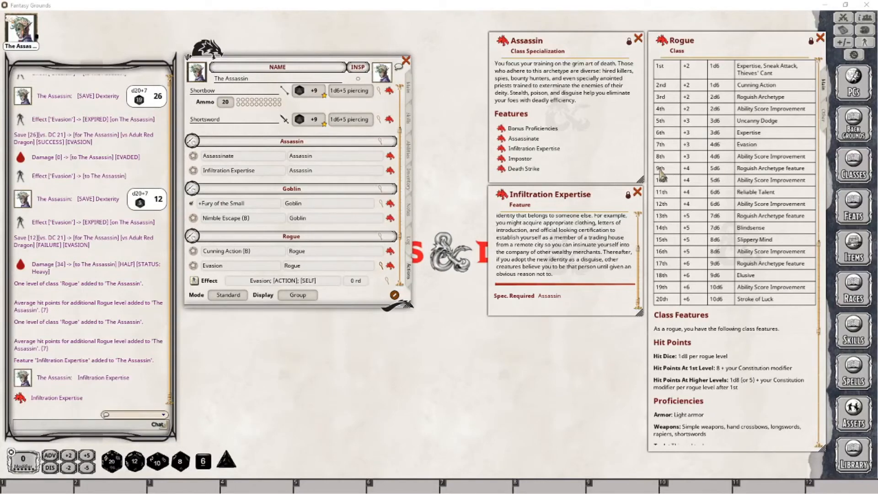
pyautogui.click(639, 192)
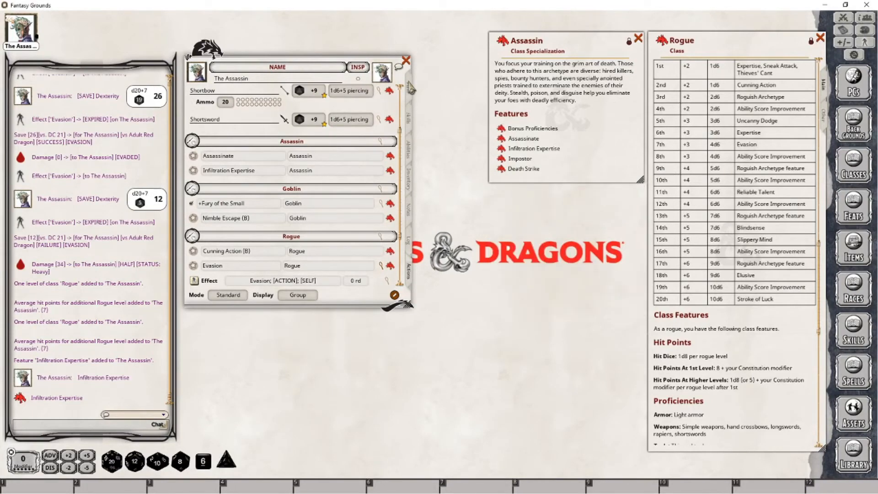
# Add another Rogue level to bring the character to Rogue 10.
pyautogui.click(409, 86)
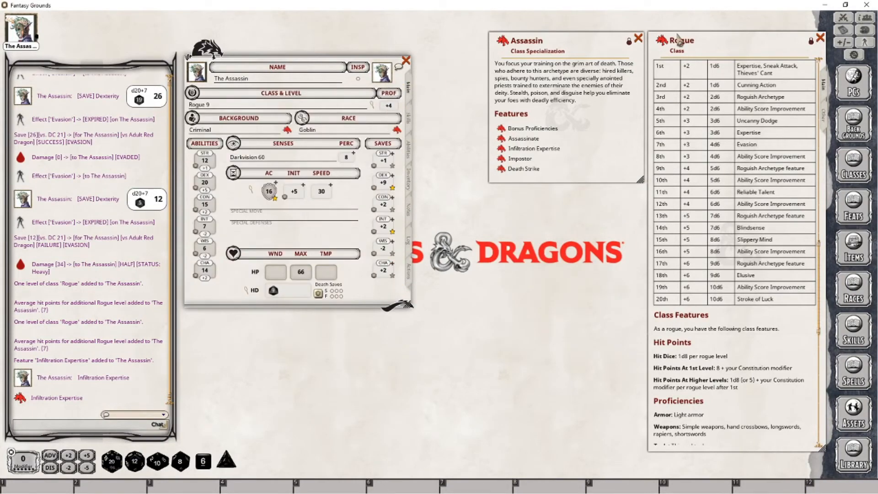
pyautogui.moveTo(661, 43); pyautogui.dragTo(214, 108)
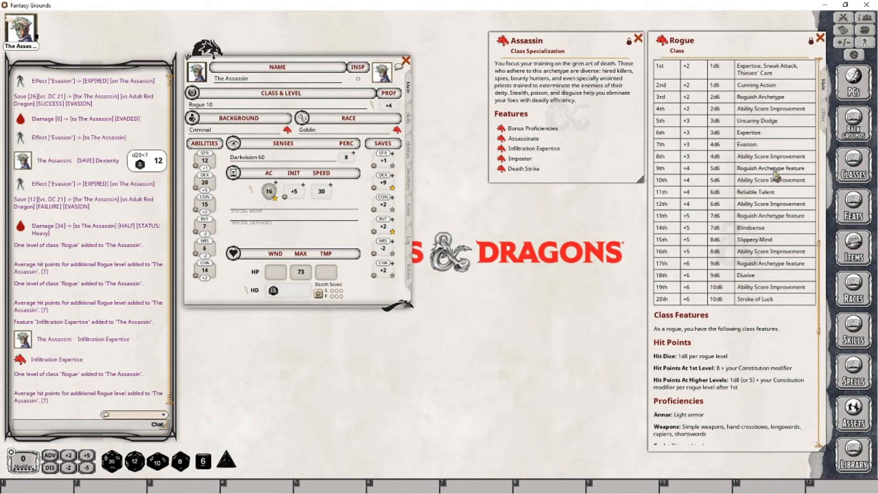
# Find Skulker in the feats list, open its description, close the list and place the description below the Assassin window.
pyautogui.click(853, 210)
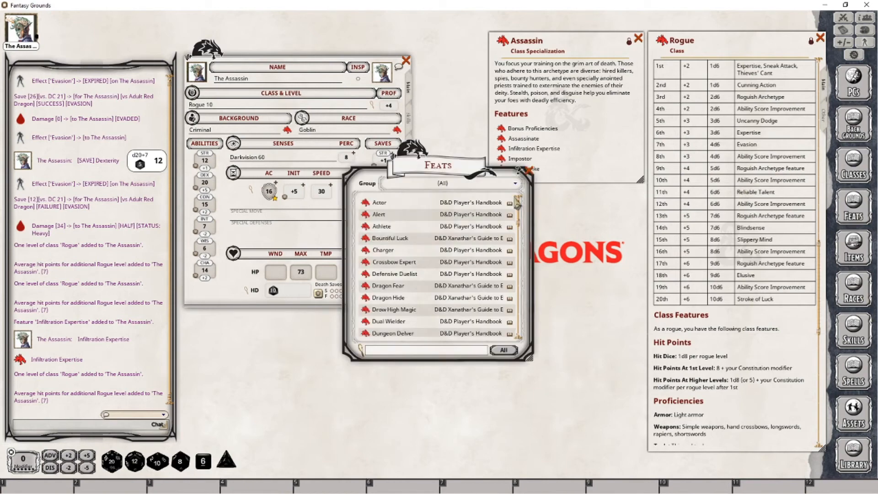
pyautogui.moveTo(416, 169); pyautogui.dragTo(510, 228)
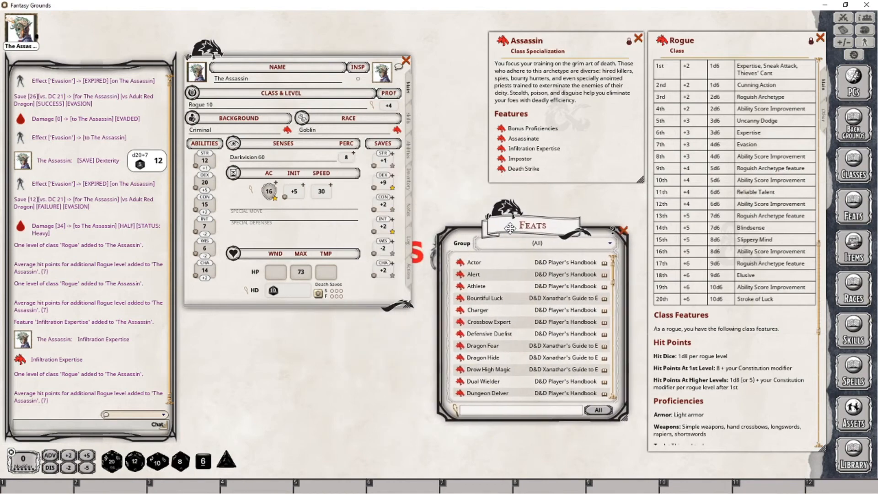
pyautogui.scroll(-2, 504, 341)
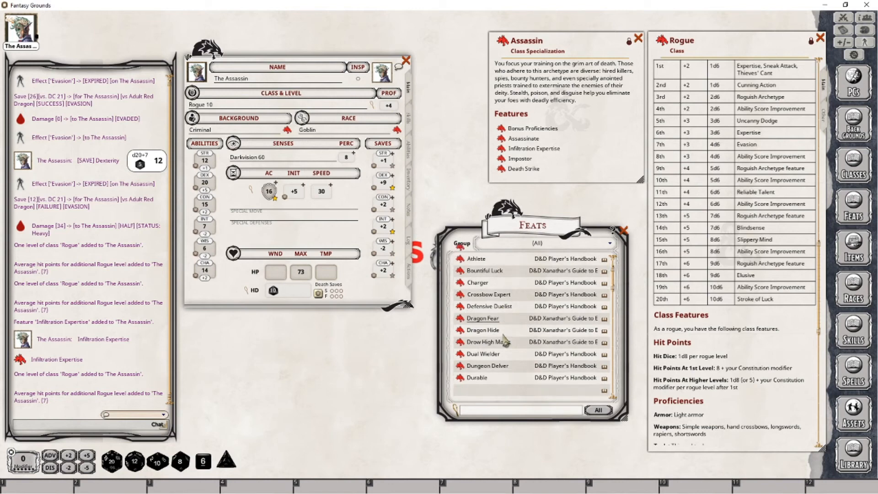
pyautogui.scroll(-15, 504, 340)
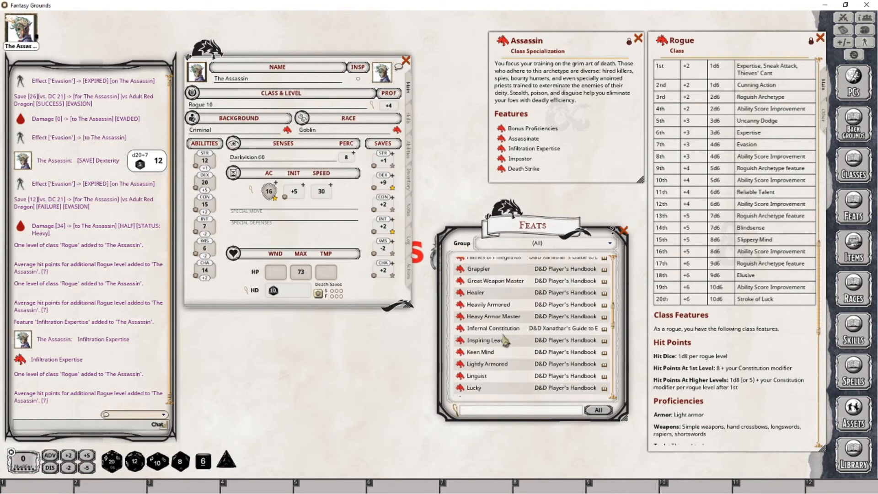
pyautogui.scroll(-16, 504, 340)
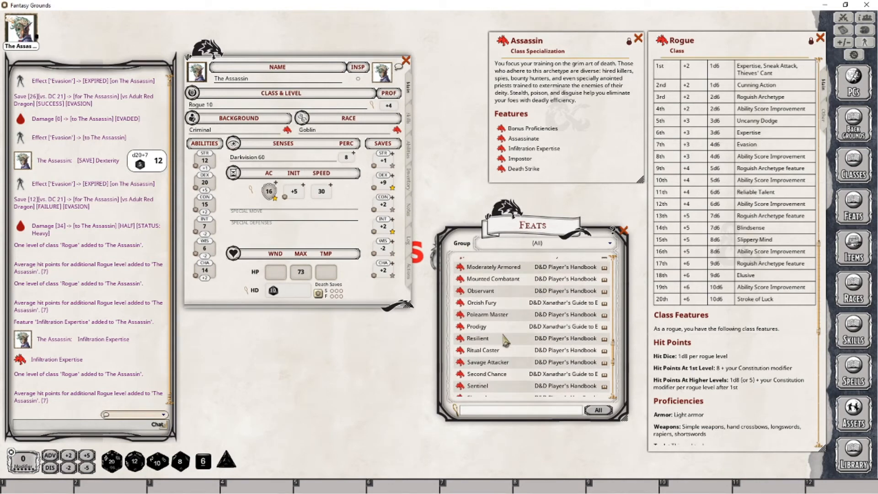
pyautogui.scroll(-6, 505, 341)
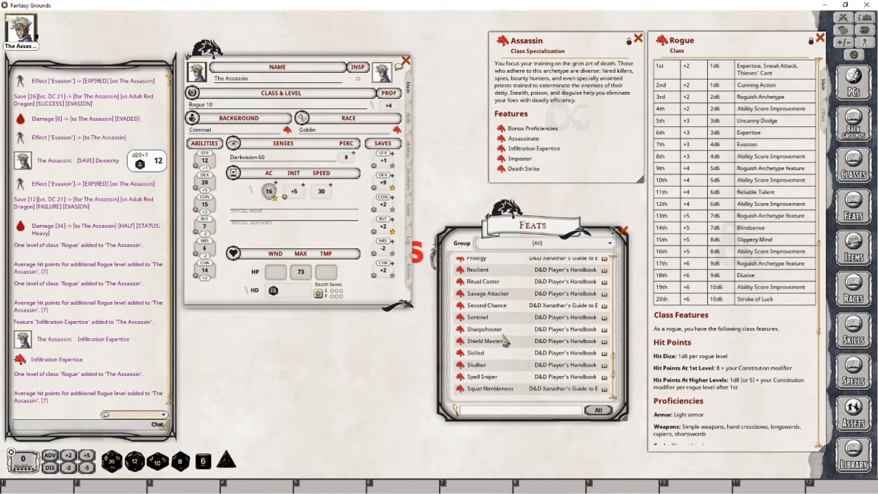
pyautogui.scroll(-3, 504, 340)
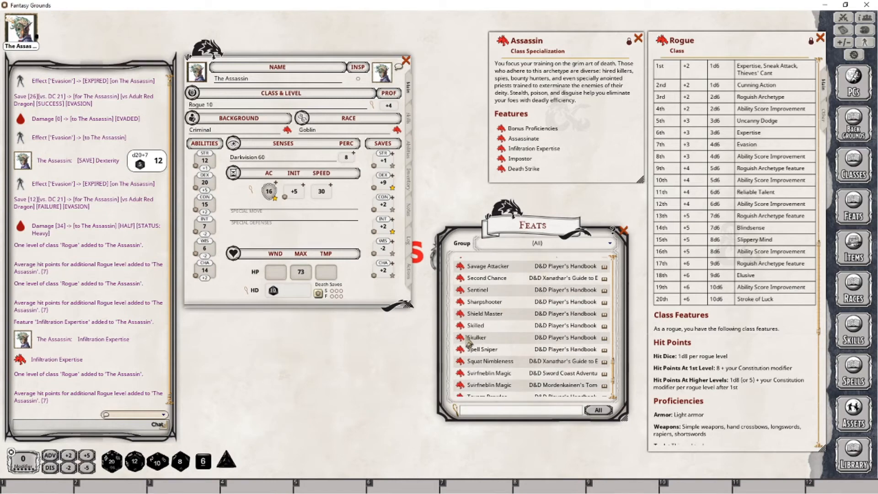
pyautogui.click(468, 341)
pyautogui.click(478, 232)
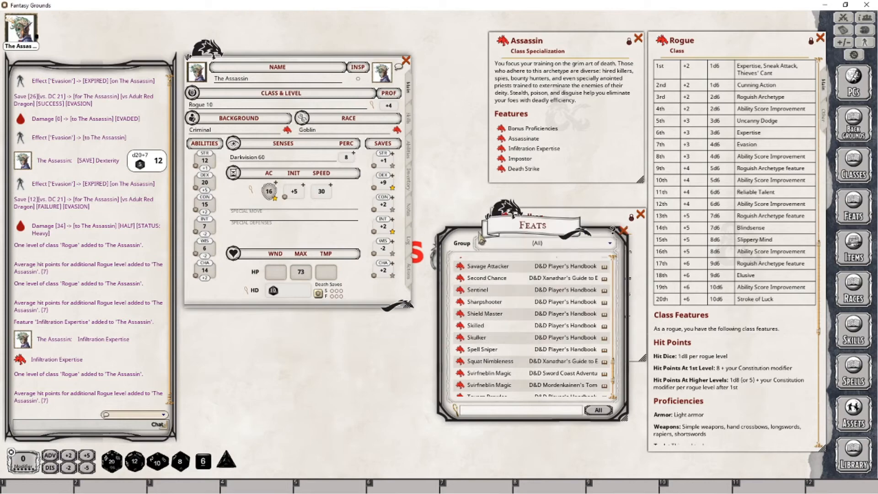
pyautogui.click(623, 231)
pyautogui.moveTo(573, 223); pyautogui.dragTo(571, 201)
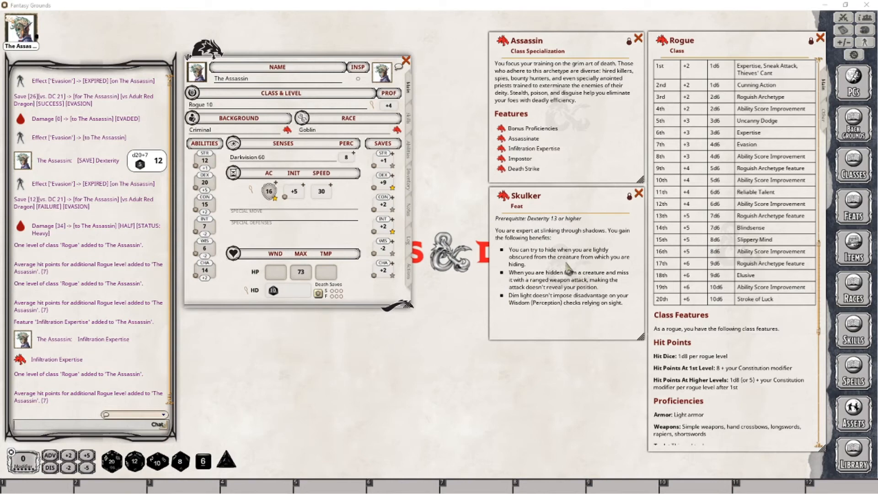
# Add the Skulker feat to the character's feats.
pyautogui.click(409, 273)
pyautogui.scroll(3, 212, 145)
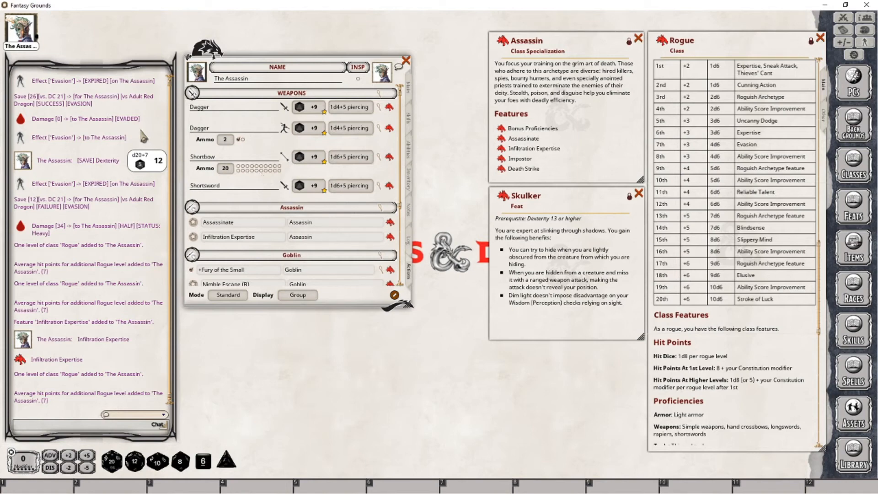
pyautogui.click(410, 149)
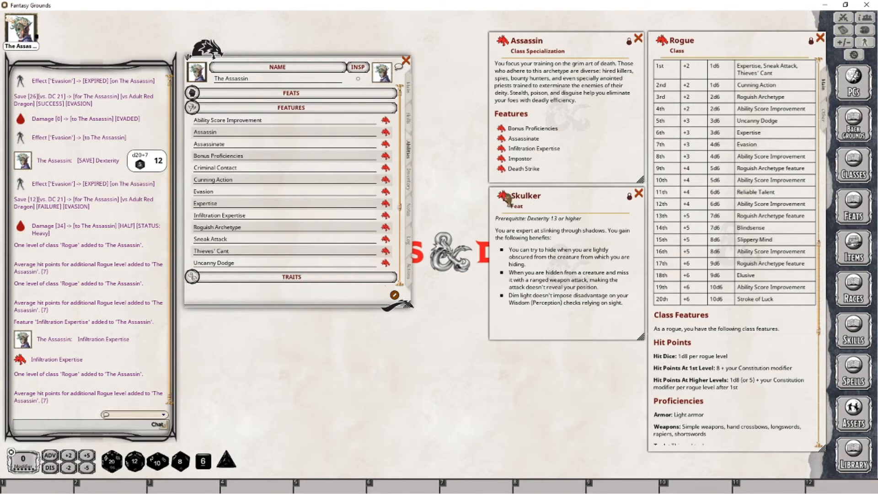
pyautogui.moveTo(311, 108); pyautogui.dragTo(289, 101)
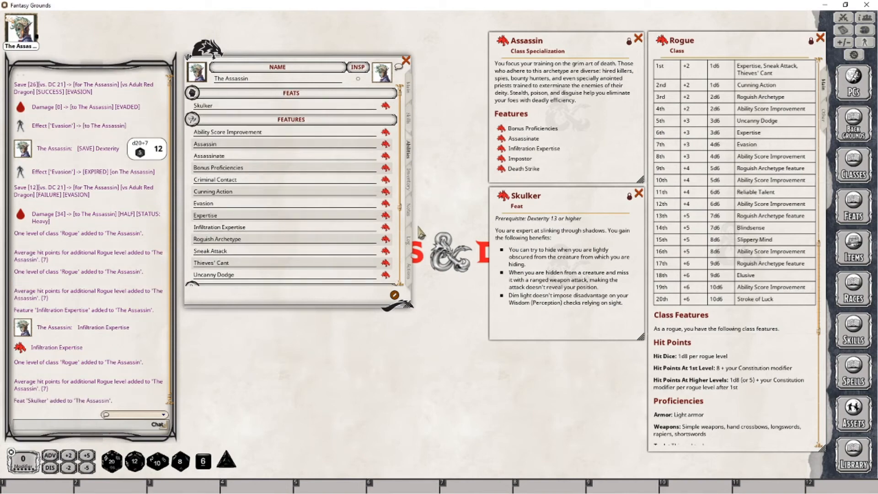
# Add Skulker to the character's powers and assign it to a group named Feat.
pyautogui.click(410, 276)
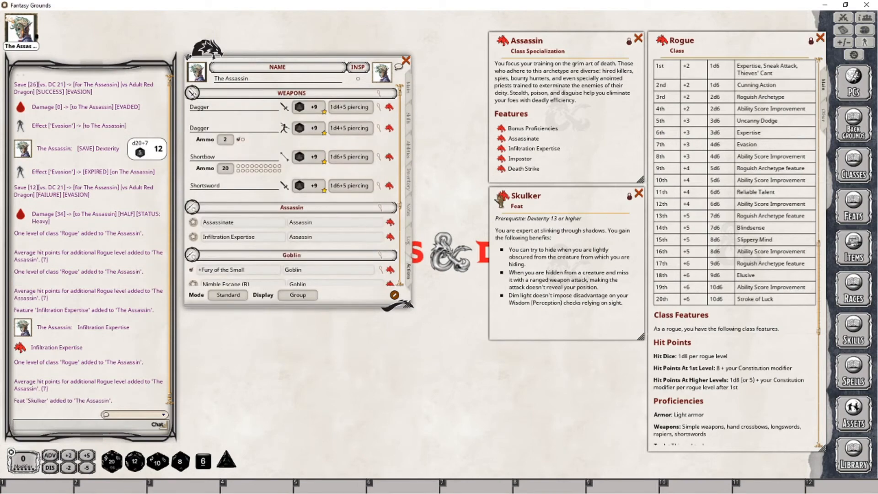
pyautogui.click(309, 224)
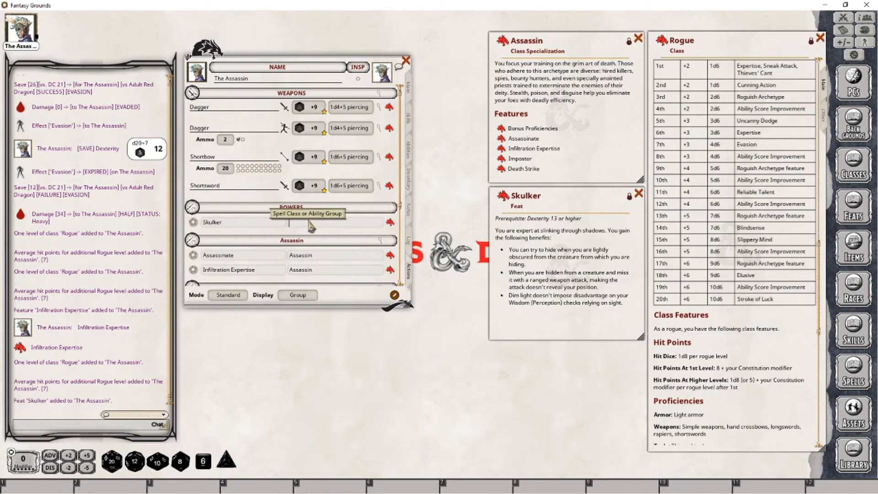
pyautogui.write('Feat')
pyautogui.press('Return')
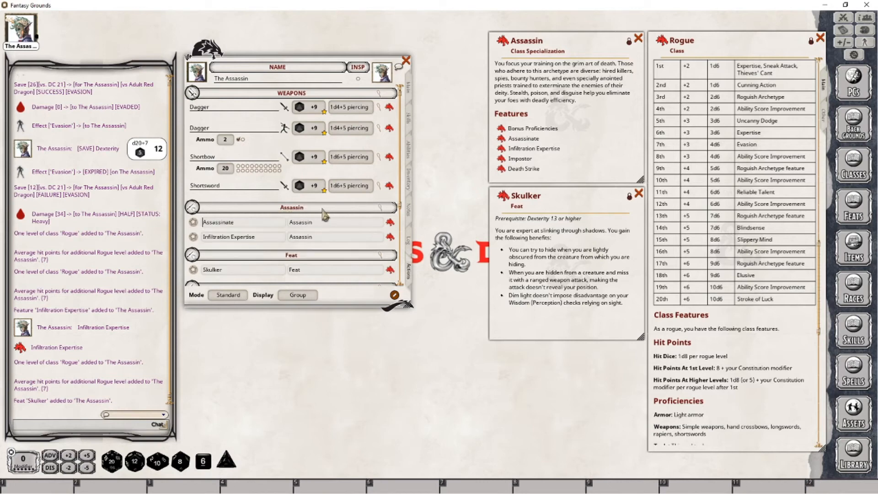
# Announce Skulker in the chat, share its description link there and close the description.
pyautogui.scroll(-2, 315, 214)
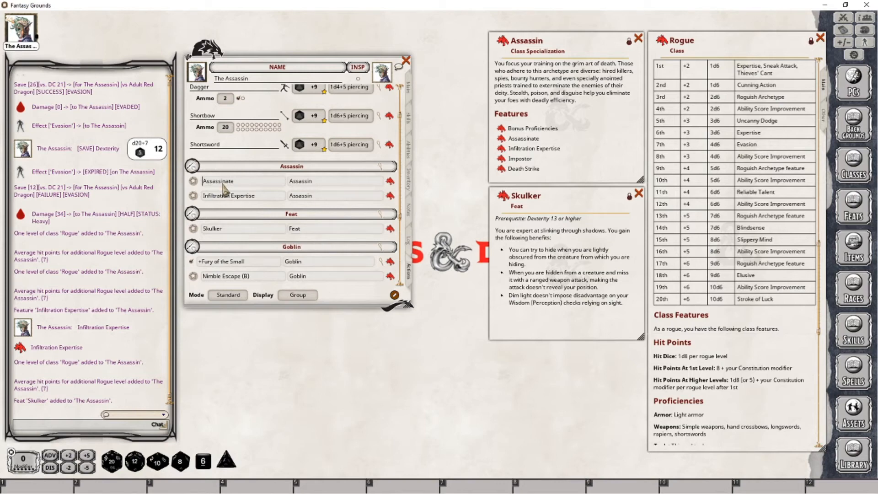
pyautogui.click(195, 232)
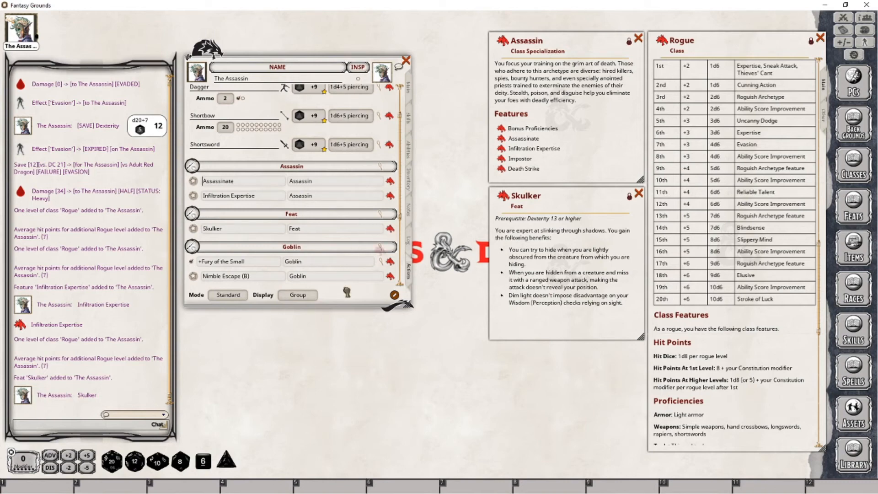
pyautogui.moveTo(347, 293); pyautogui.dragTo(65, 373)
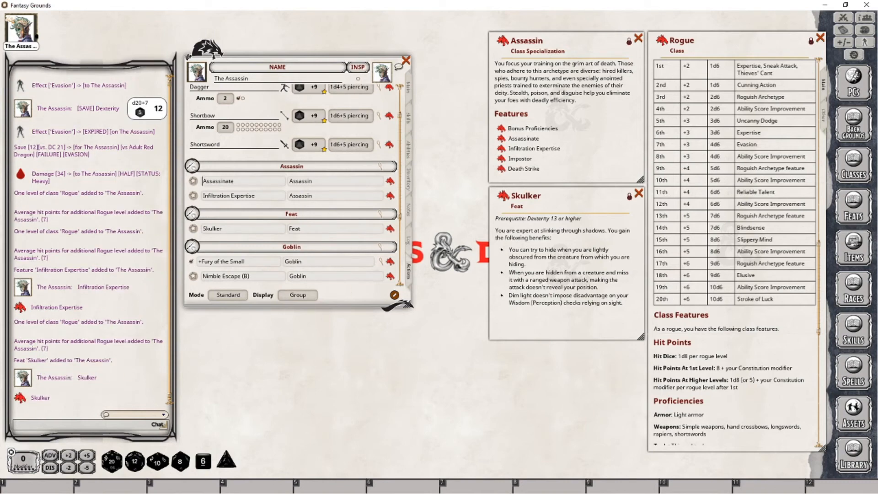
pyautogui.click(638, 193)
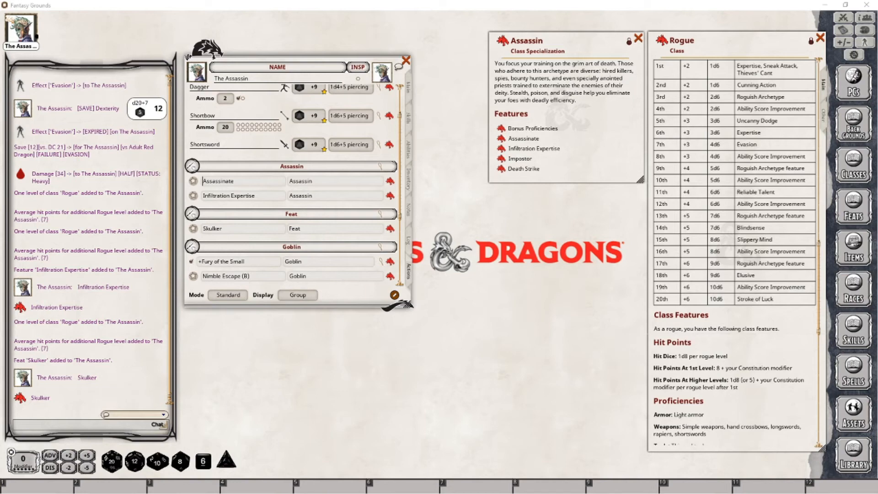
# Add a Rogue level to bring the character to Rogue 11 and set the Sneak Attack effect to DMG: 6d6.
pyautogui.click(408, 89)
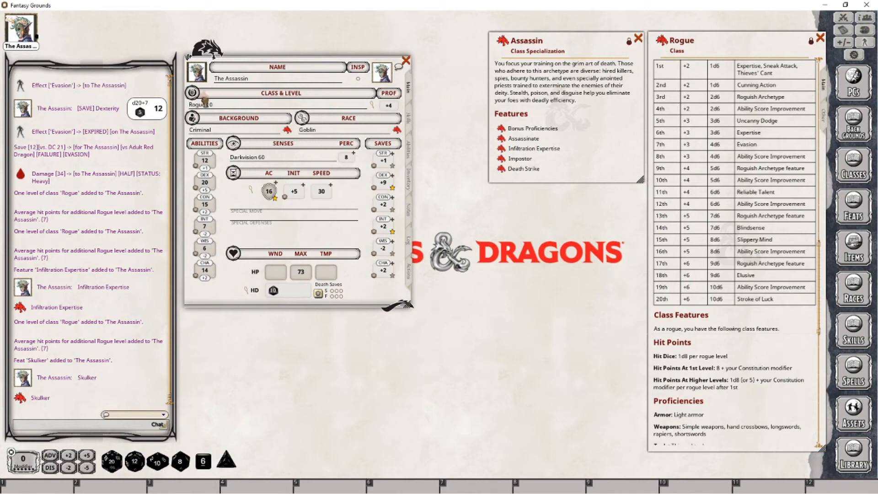
pyautogui.moveTo(204, 97); pyautogui.dragTo(203, 109)
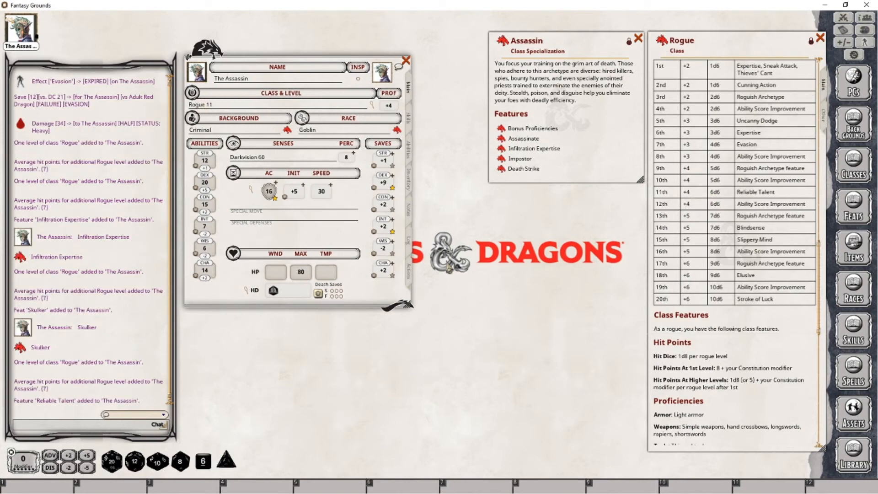
pyautogui.click(407, 271)
pyautogui.scroll(-5, 285, 252)
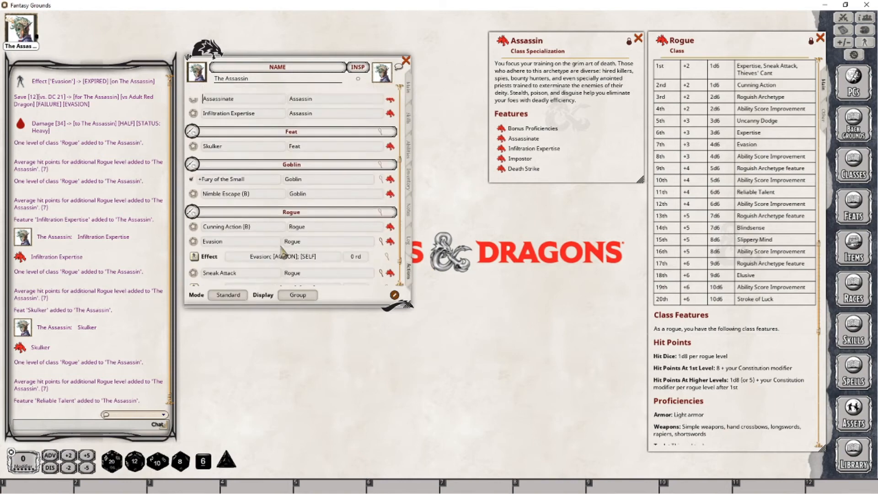
pyautogui.click(388, 256)
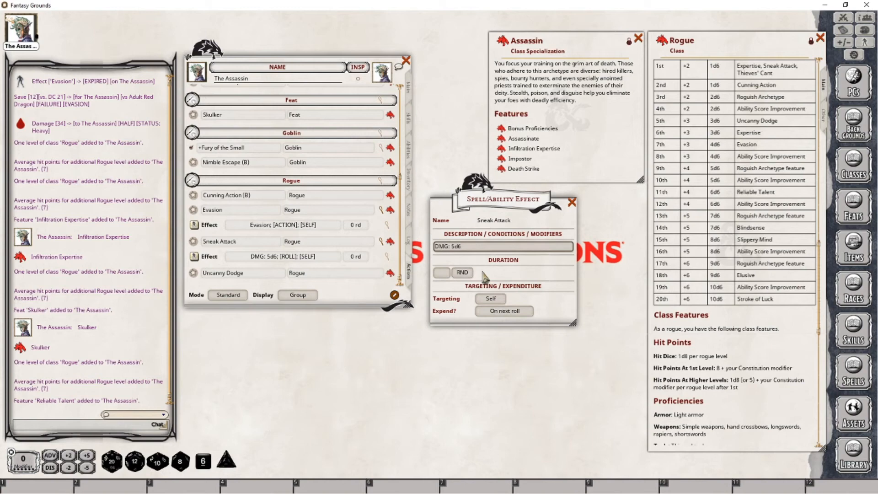
pyautogui.press('BackSpace')
pyautogui.write('6')
pyautogui.click(572, 202)
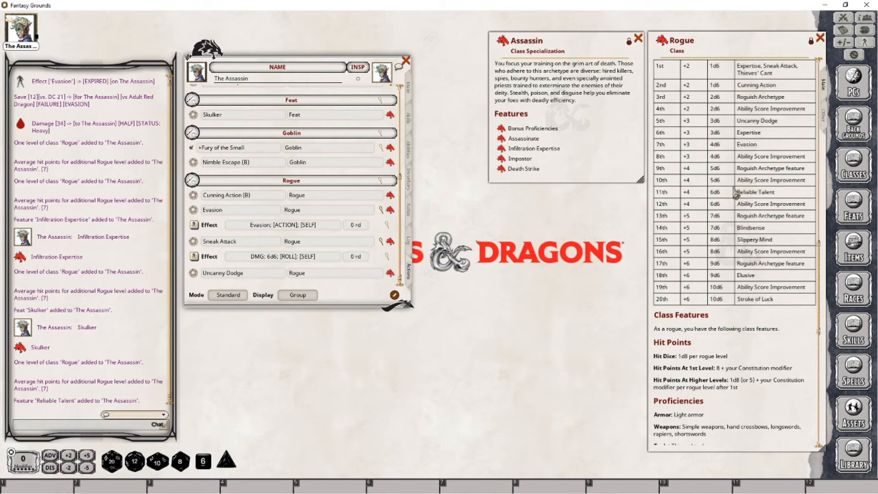
# Open the Reliable Talent description from the character's features and place it below the Assassin window.
pyautogui.click(408, 149)
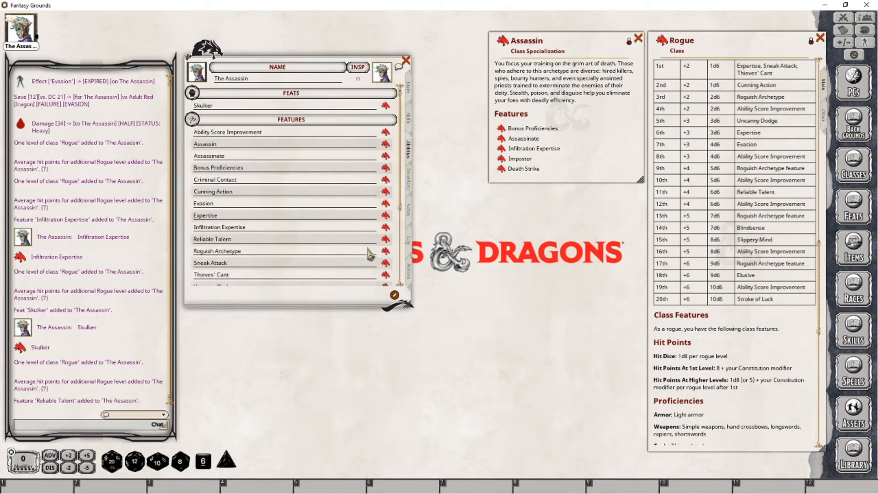
pyautogui.click(385, 239)
pyautogui.moveTo(449, 178); pyautogui.dragTo(578, 190)
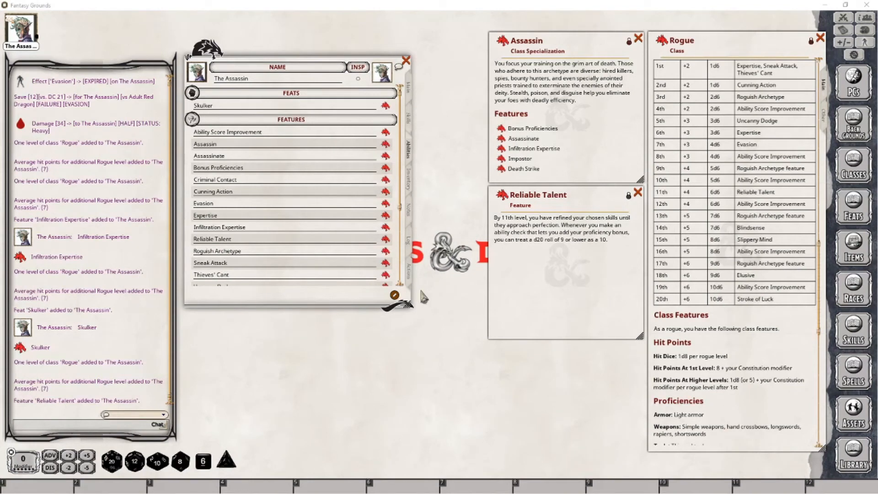
# Add Reliable Talent to the character's powers and assign it to the Rogue group.
pyautogui.click(409, 280)
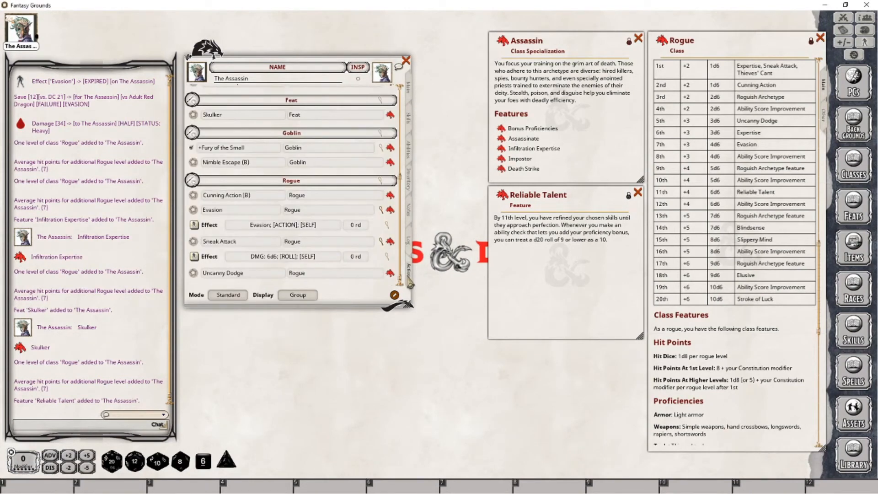
pyautogui.scroll(1, 345, 249)
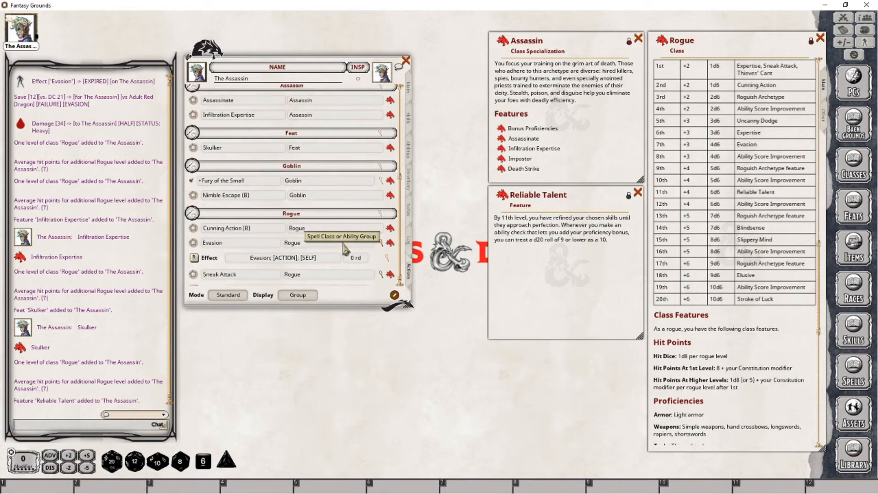
pyautogui.scroll(3, 345, 249)
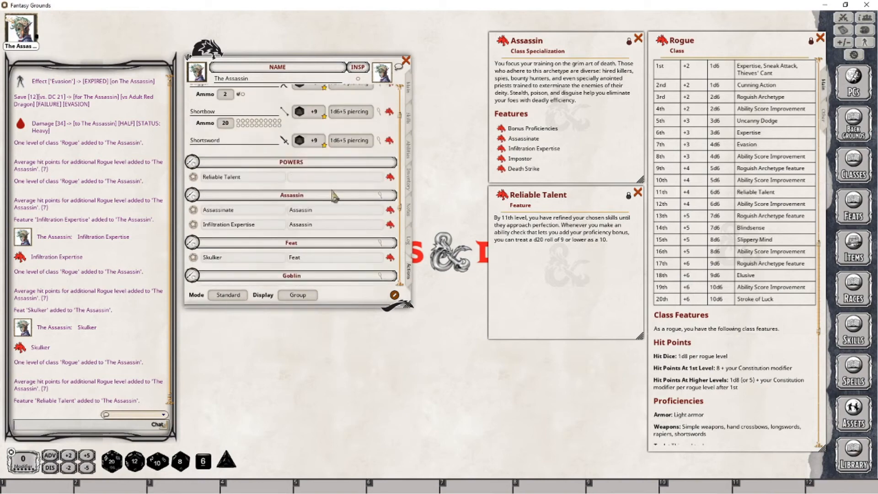
pyautogui.write('Rogue')
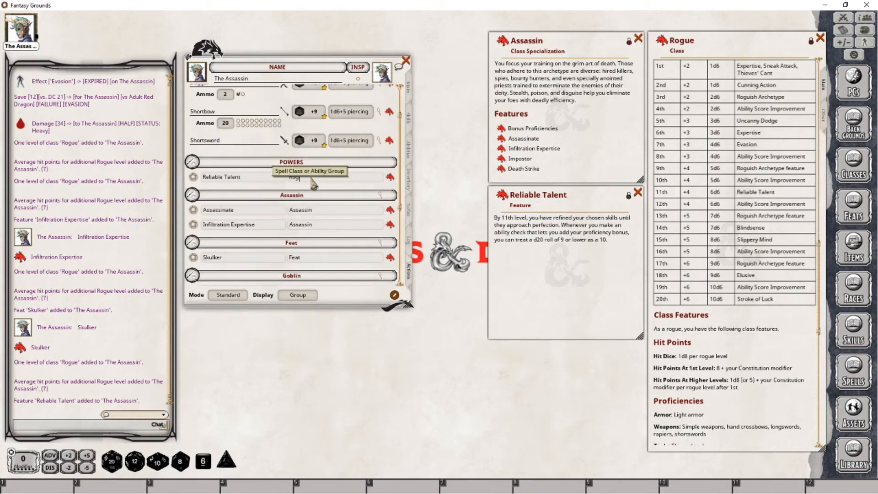
pyautogui.press('Return')
# Announce Reliable Talent in the chat, share its description link there and close the description.
pyautogui.scroll(-3, 313, 183)
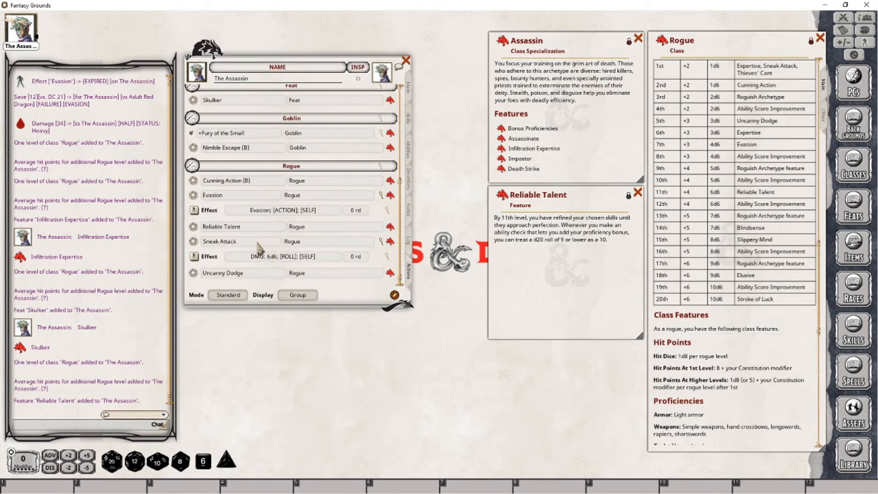
pyautogui.click(194, 227)
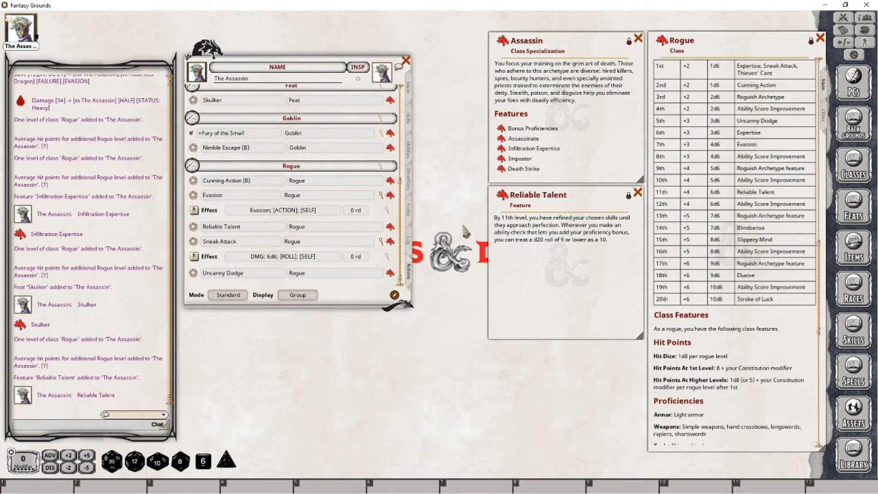
pyautogui.scroll(-1, 119, 375)
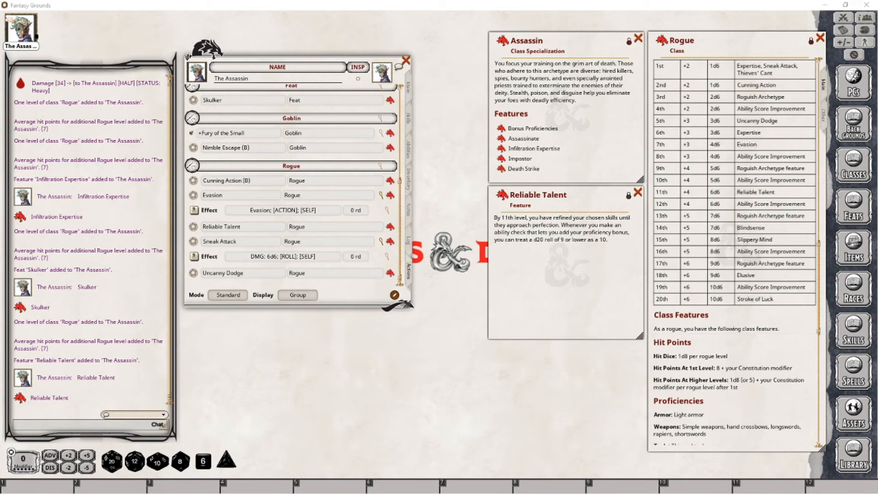
pyautogui.click(638, 193)
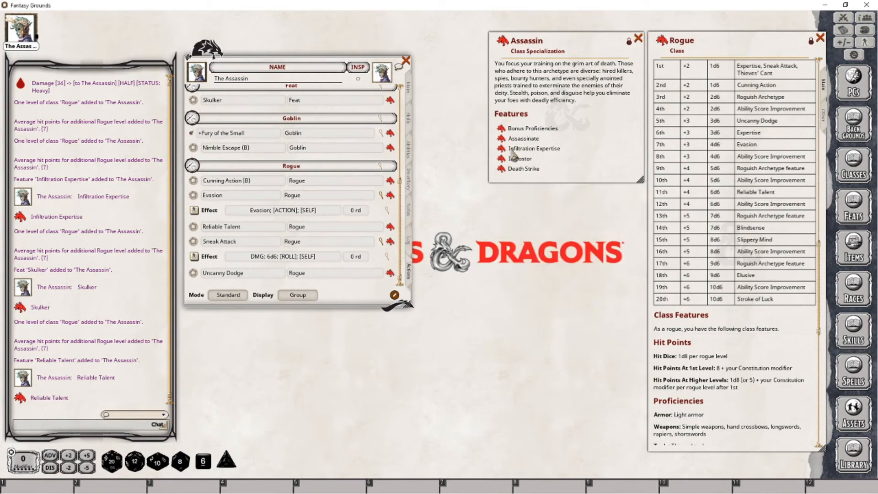
# Add a Rogue level to bring the character to Rogue 12.
pyautogui.click(408, 90)
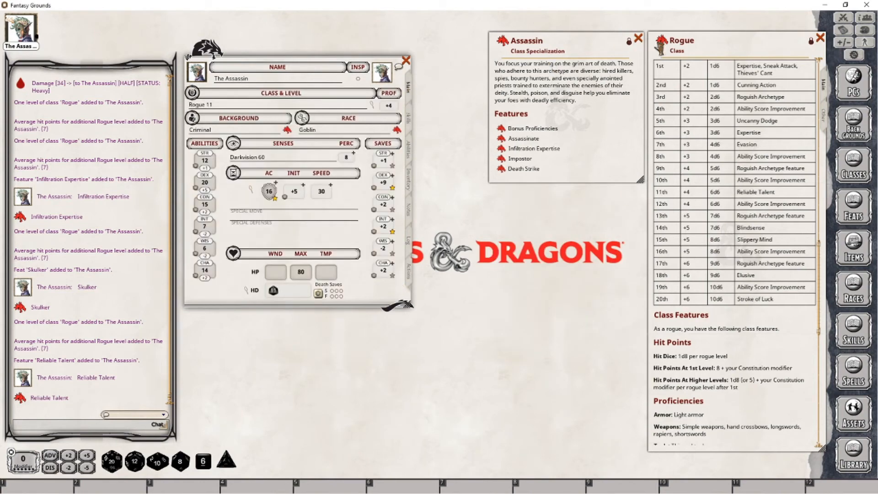
pyautogui.moveTo(216, 107); pyautogui.dragTo(217, 109)
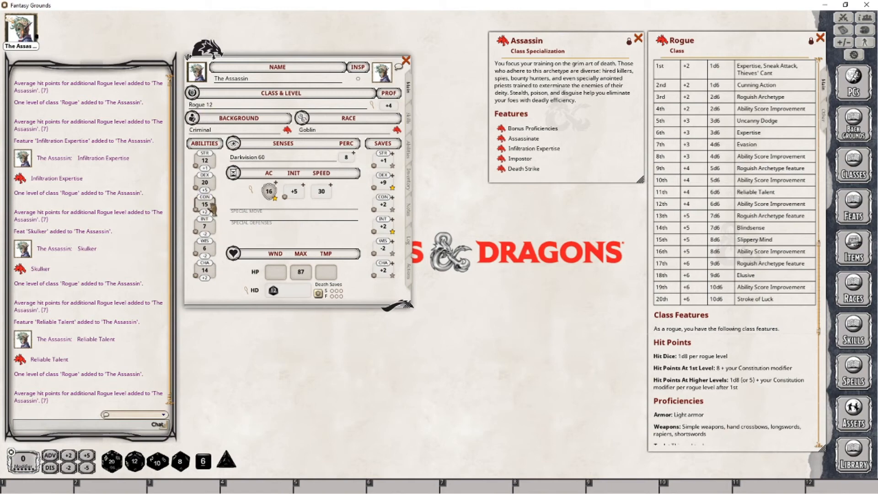
# Raise the character's Constitution score to 17 and set the maximum hit points to 99.
pyautogui.scroll(2, 213, 208)
pyautogui.write('99')
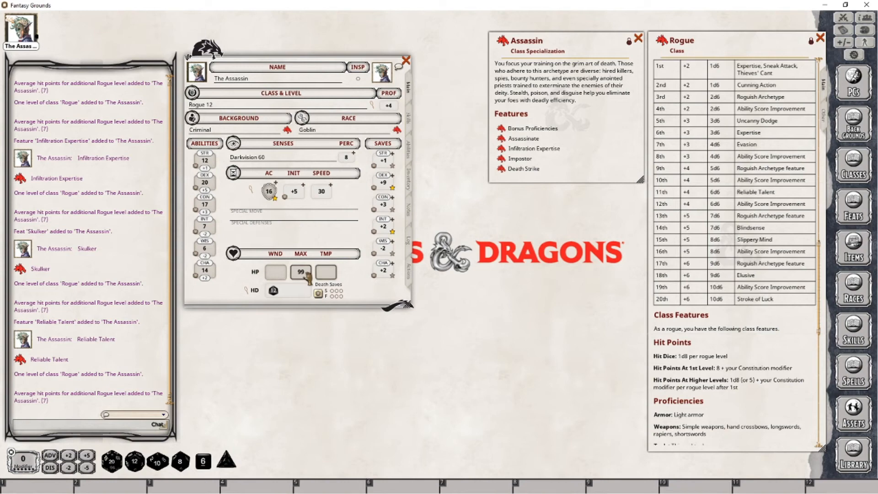
pyautogui.press('Tab')
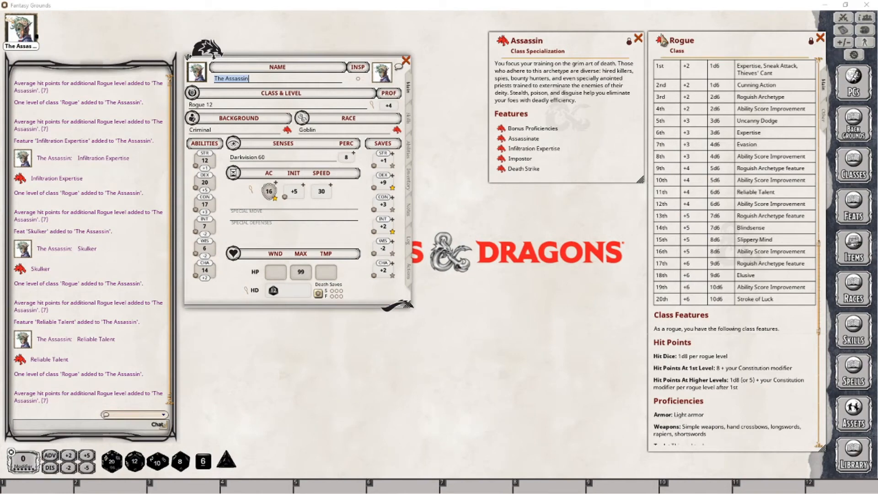
# Add a Rogue level to bring the character to Rogue 13 and set the Sneak Attack effect to DMG: 7d6.
pyautogui.moveTo(662, 42); pyautogui.dragTo(218, 107)
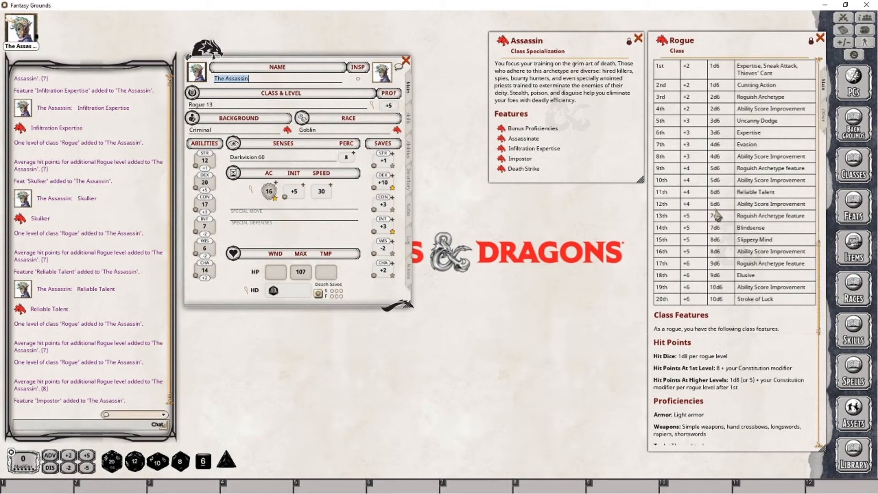
pyautogui.click(410, 280)
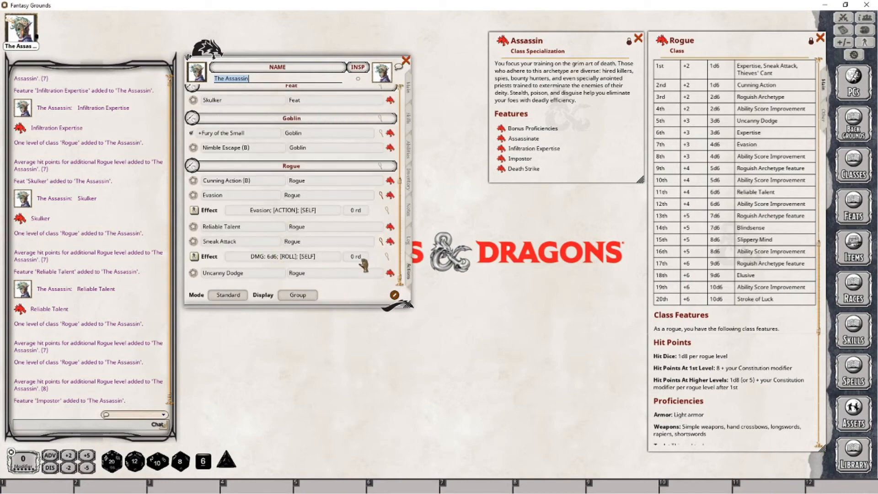
pyautogui.click(387, 257)
pyautogui.click(454, 247)
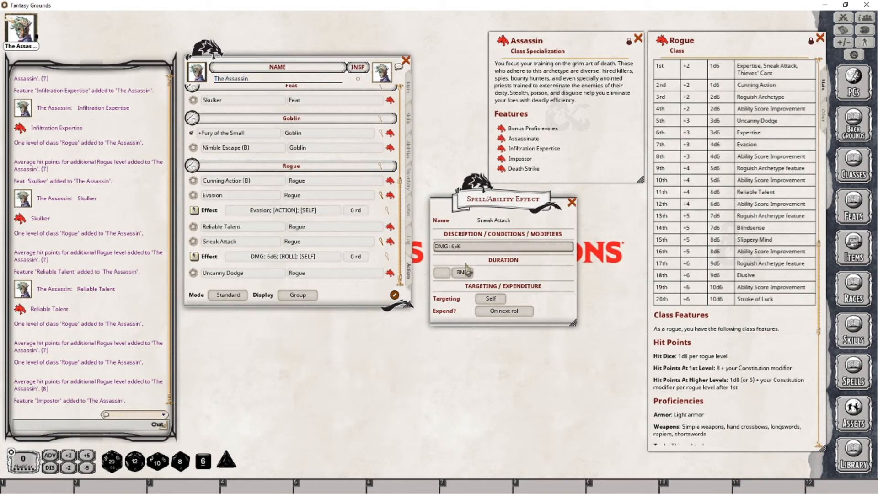
pyautogui.click(572, 202)
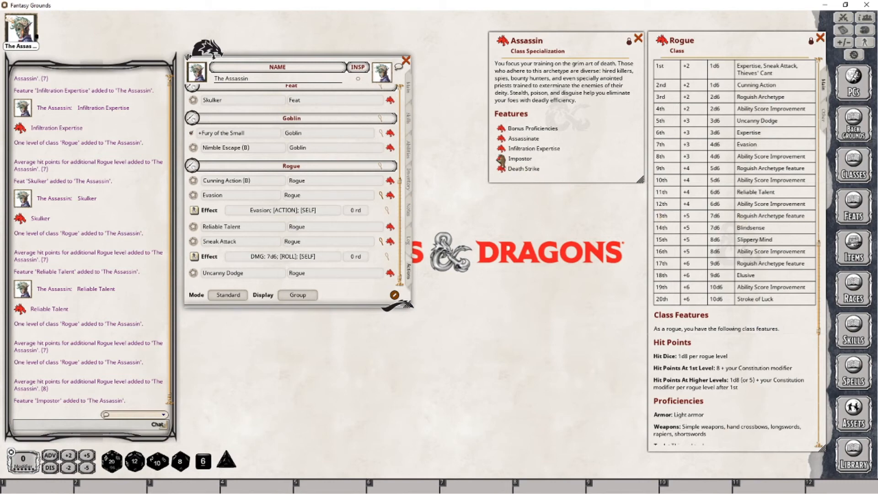
# Add the Impostor feature from the Assassin specialization to the character's powers and assign it to the Assassin group.
pyautogui.click(499, 157)
pyautogui.moveTo(456, 214); pyautogui.dragTo(584, 191)
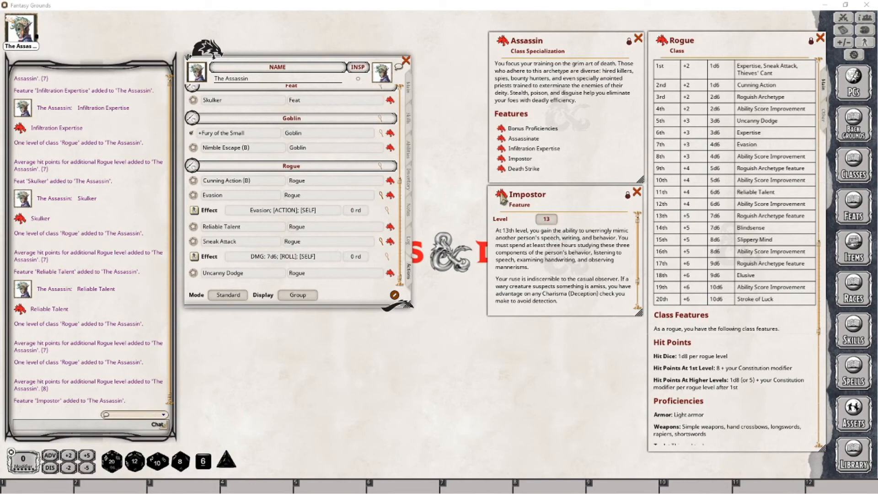
pyautogui.moveTo(502, 198); pyautogui.dragTo(326, 210)
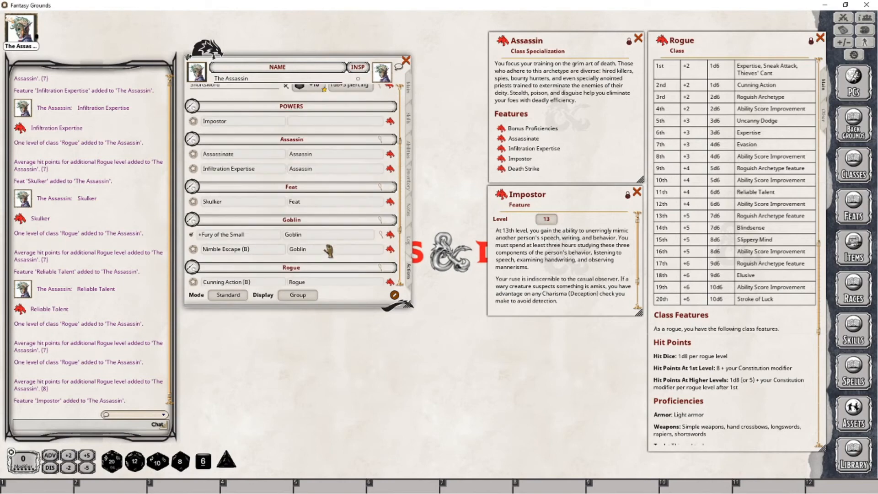
pyautogui.scroll(2, 328, 251)
pyautogui.click(306, 163)
pyautogui.write('Ass')
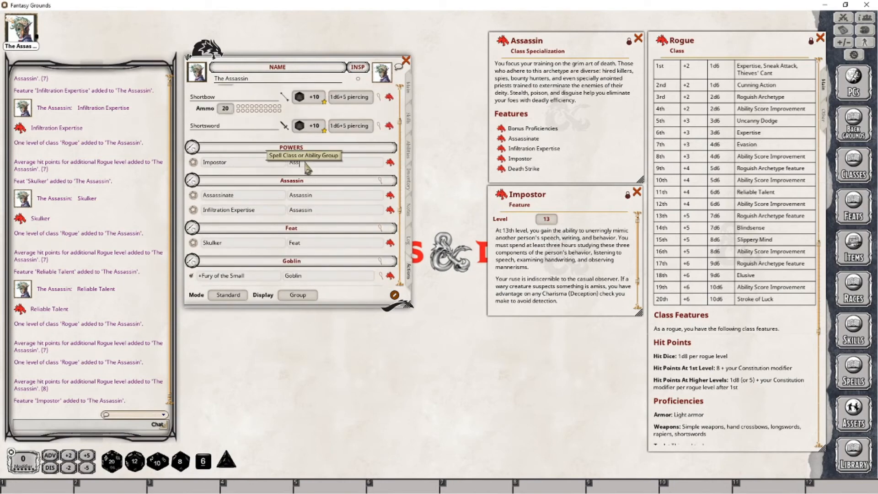
pyautogui.write('assin')
pyautogui.press('Return')
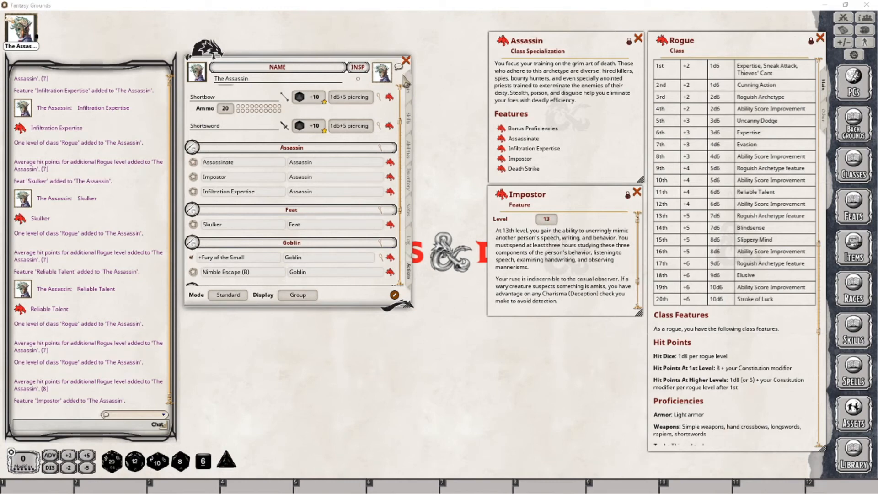
# Close the Impostor description and add a Rogue level to bring the character to Rogue 14.
pyautogui.click(408, 87)
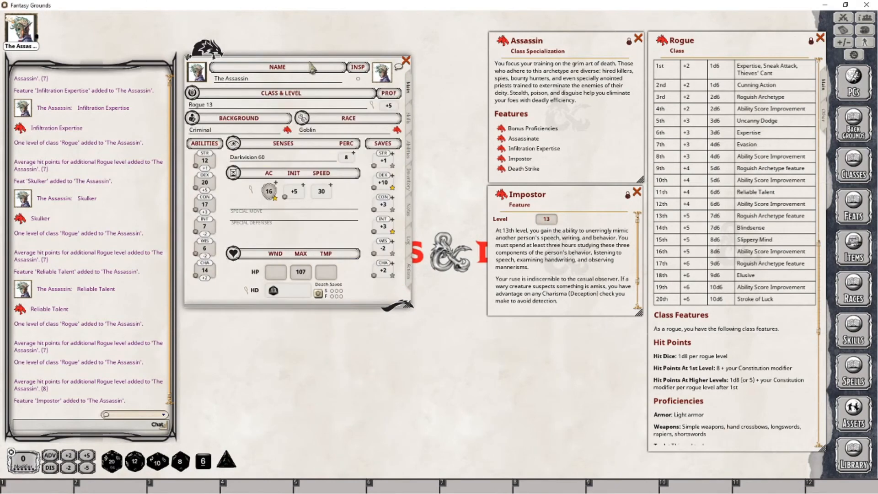
pyautogui.click(636, 192)
pyautogui.moveTo(662, 40); pyautogui.dragTo(280, 110)
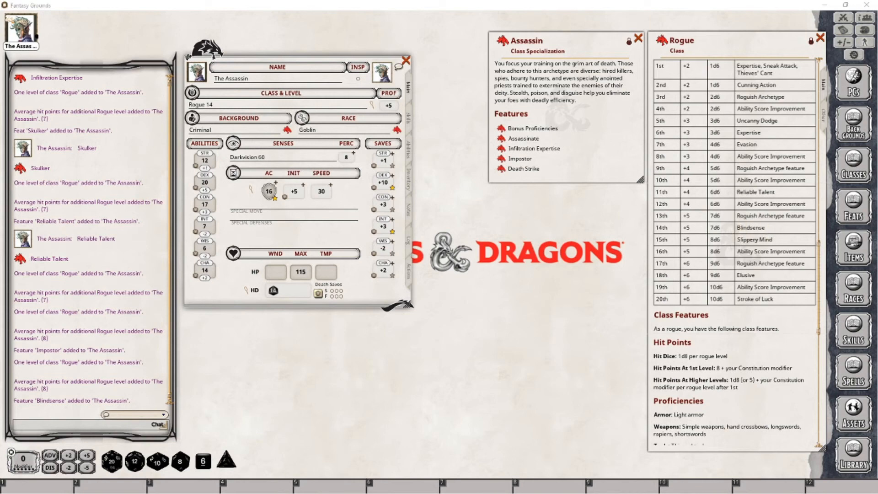
# Add Blindsense from the character's features to the powers in the Rogue group and announce it in the chat.
pyautogui.click(408, 149)
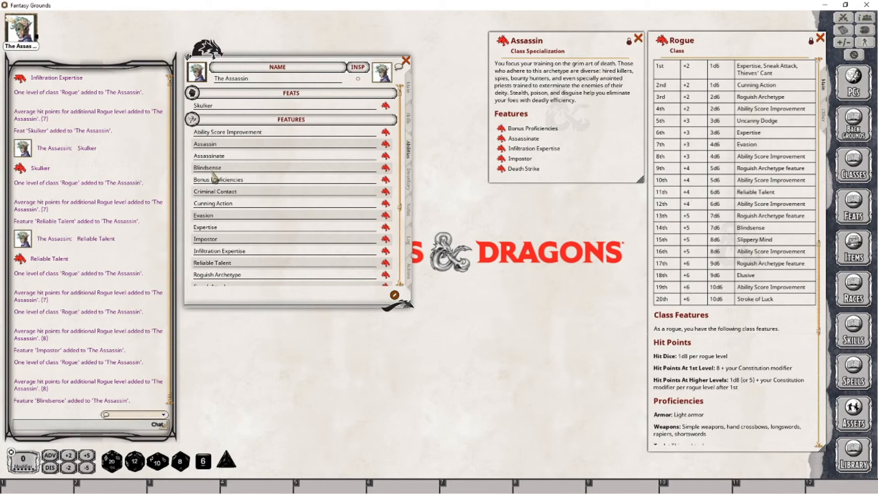
pyautogui.click(386, 168)
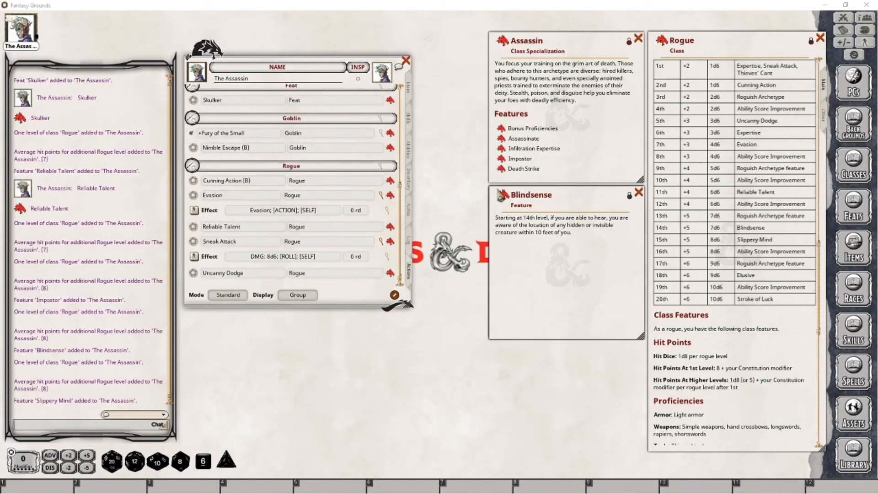
pyautogui.scroll(2, 320, 224)
pyautogui.scroll(4, 319, 218)
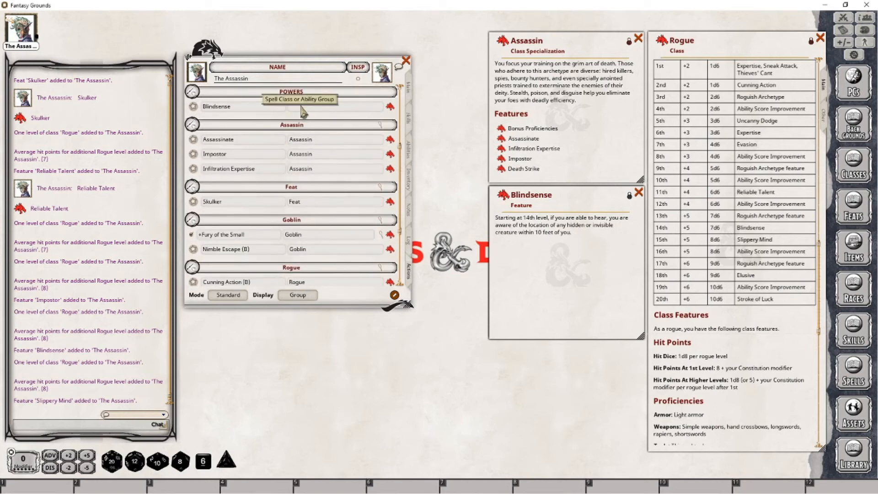
pyautogui.write('Rogue')
pyautogui.press('Return')
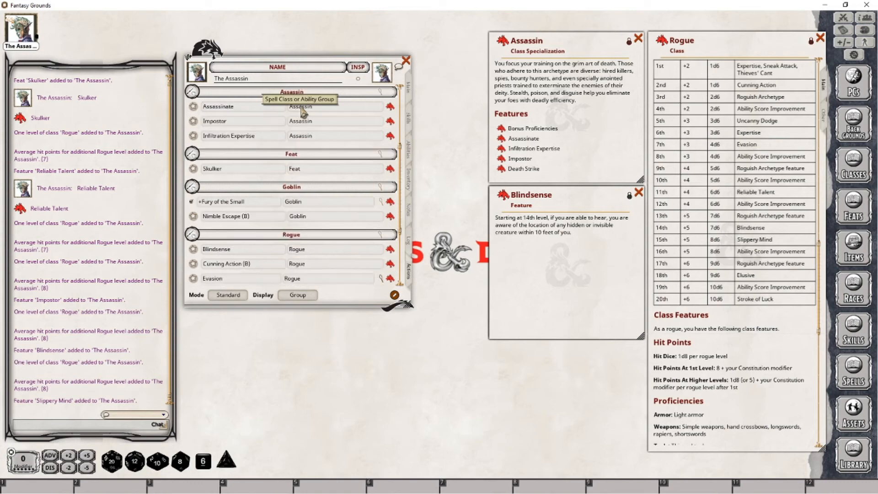
pyautogui.scroll(-5, 304, 192)
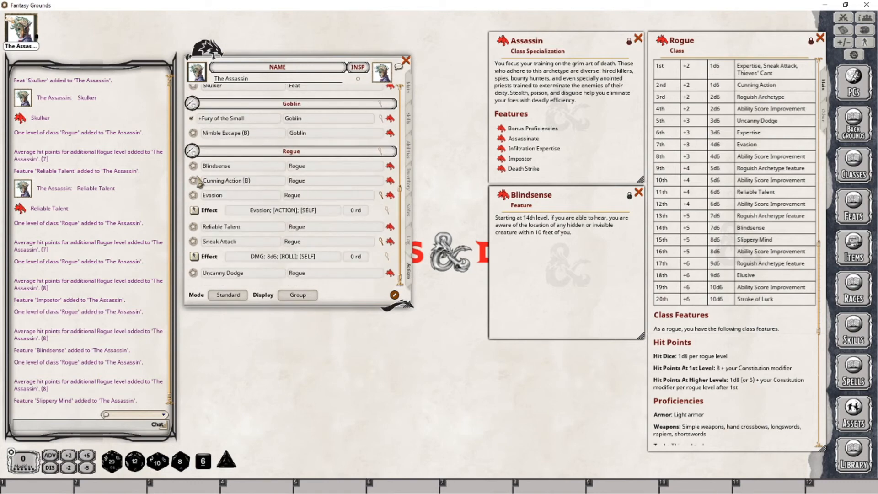
pyautogui.moveTo(195, 174); pyautogui.dragTo(40, 380)
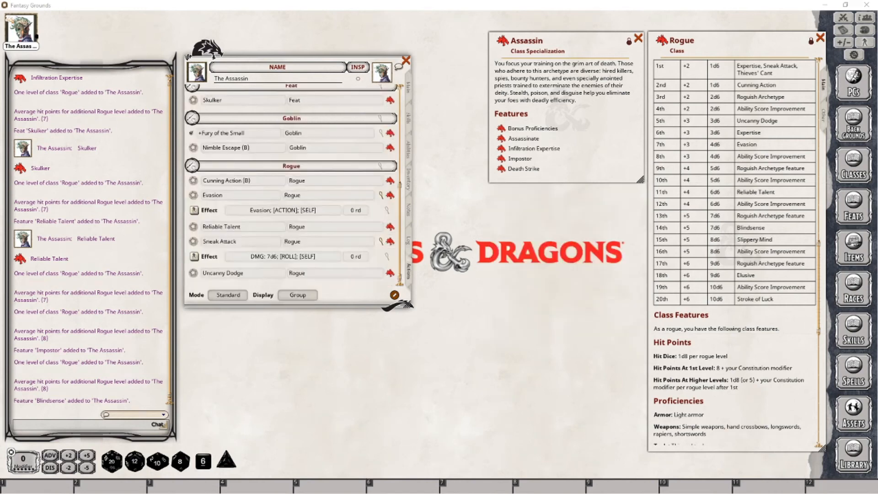
# Add a Rogue level to bring the character to Rogue 15 and set the Sneak Attack effect to DMG: 8d6.
pyautogui.click(408, 88)
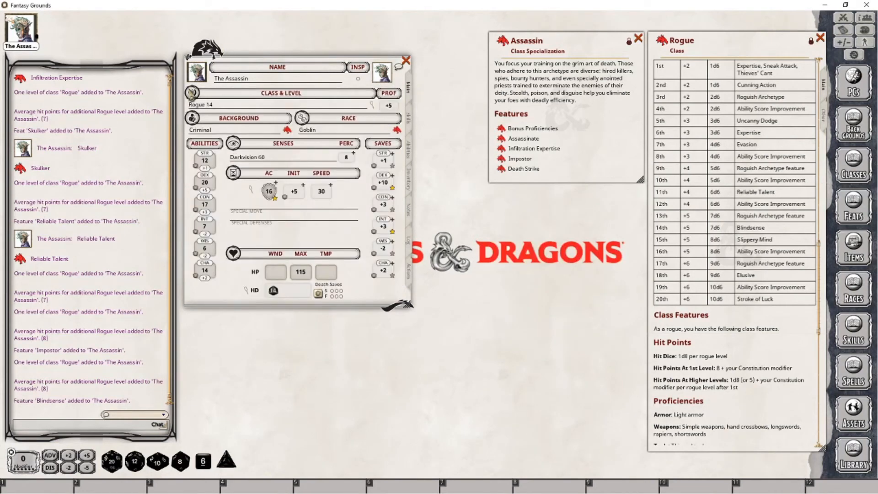
pyautogui.moveTo(655, 46); pyautogui.dragTo(205, 107)
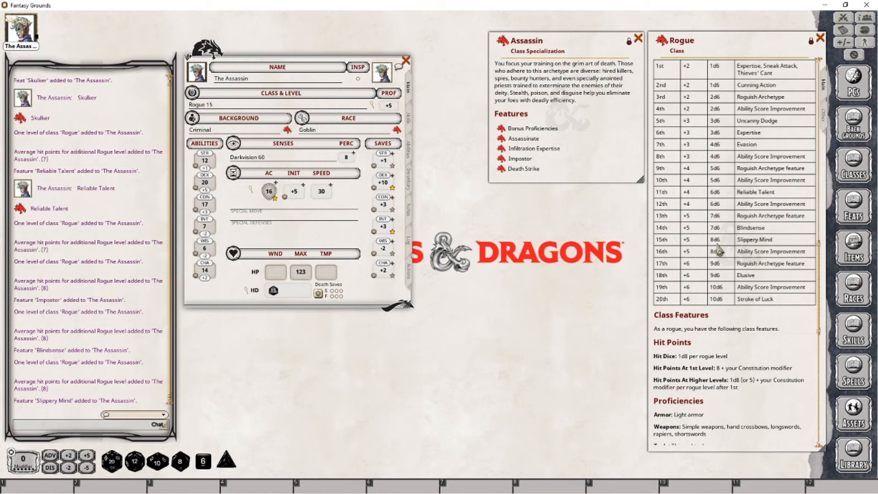
pyautogui.click(408, 274)
pyautogui.click(387, 256)
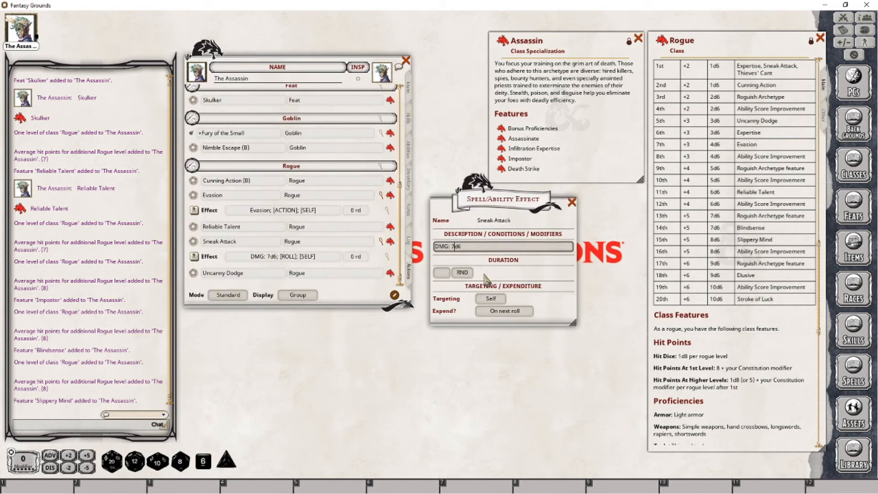
pyautogui.press('BackSpace')
pyautogui.write('8')
pyautogui.press('Delete')
pyautogui.click(572, 203)
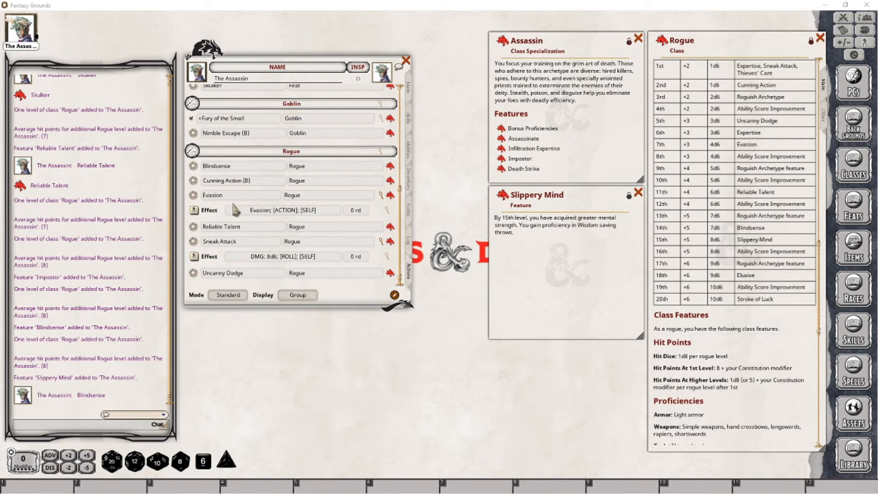
# Make the character proficient in Wisdom saving throws and close the Slippery Mind description.
pyautogui.click(408, 88)
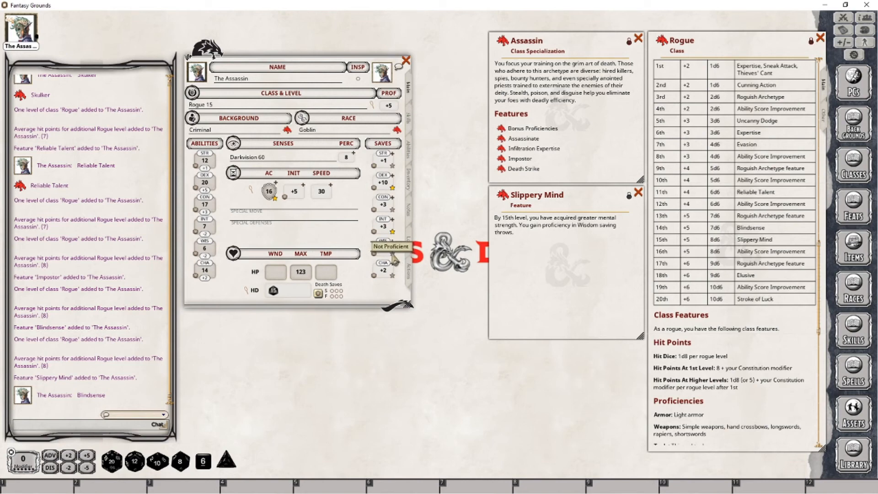
pyautogui.click(391, 254)
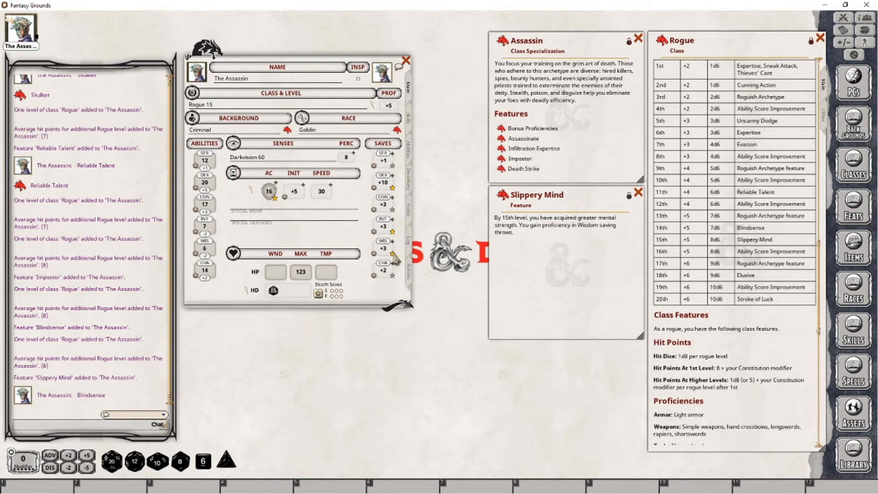
pyautogui.click(394, 254)
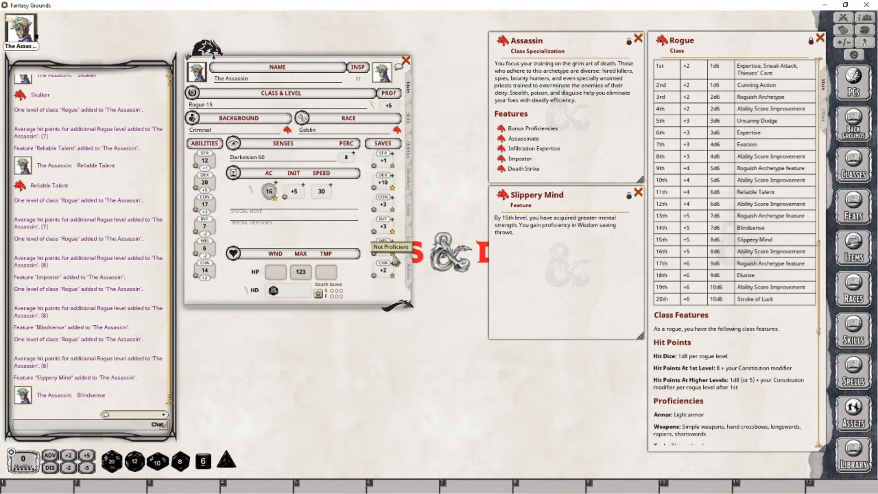
pyautogui.click(638, 192)
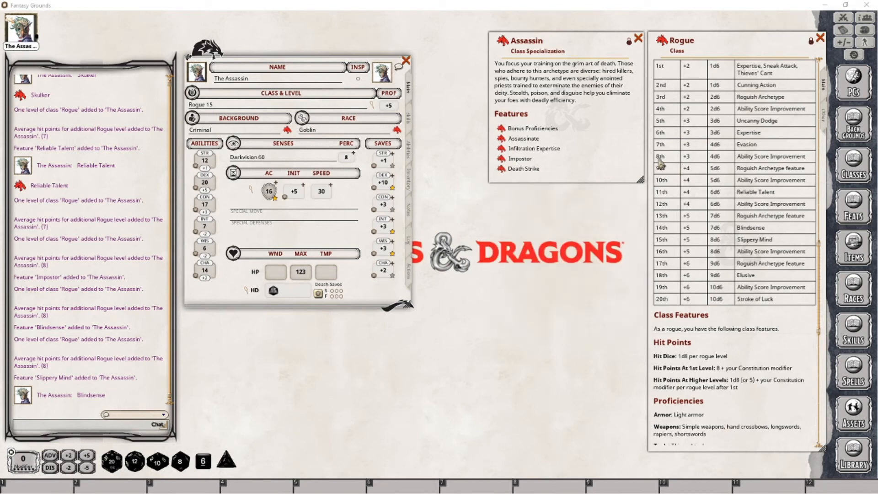
# Add a Rogue level to bring the character to Rogue 16, and raise Strength to 13 and Intelligence to 8.
pyautogui.moveTo(664, 45); pyautogui.dragTo(213, 106)
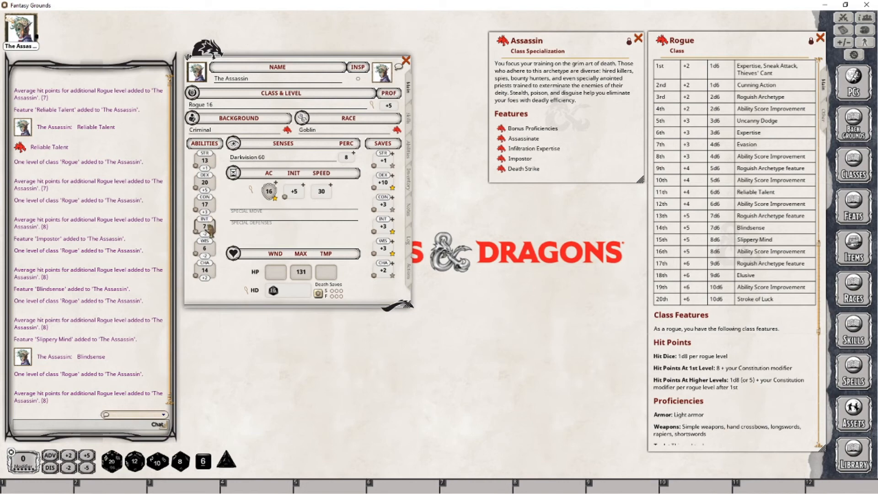
pyautogui.scroll(11, 209, 229)
pyautogui.scroll(-10, 210, 227)
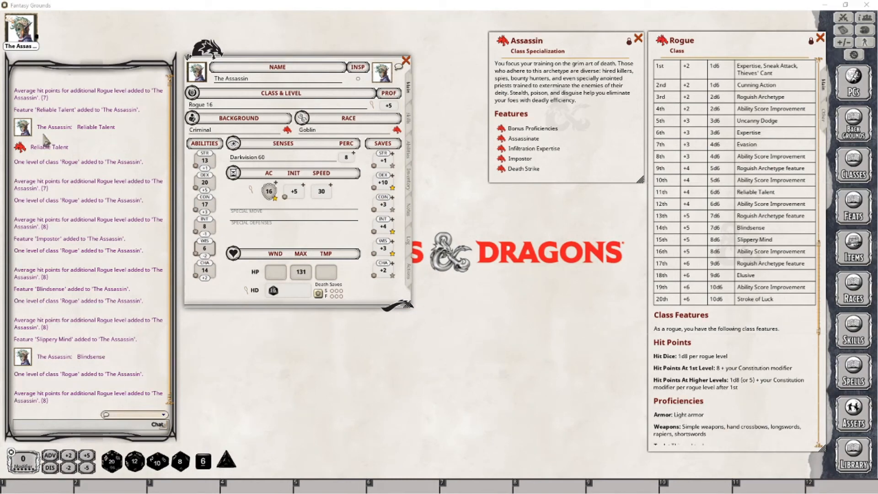
pyautogui.click(540, 199)
# Add a Rogue level to bring the character to Rogue 17 and set the Sneak Attack effect to DMG: 9d6.
pyautogui.moveTo(663, 42); pyautogui.dragTo(214, 110)
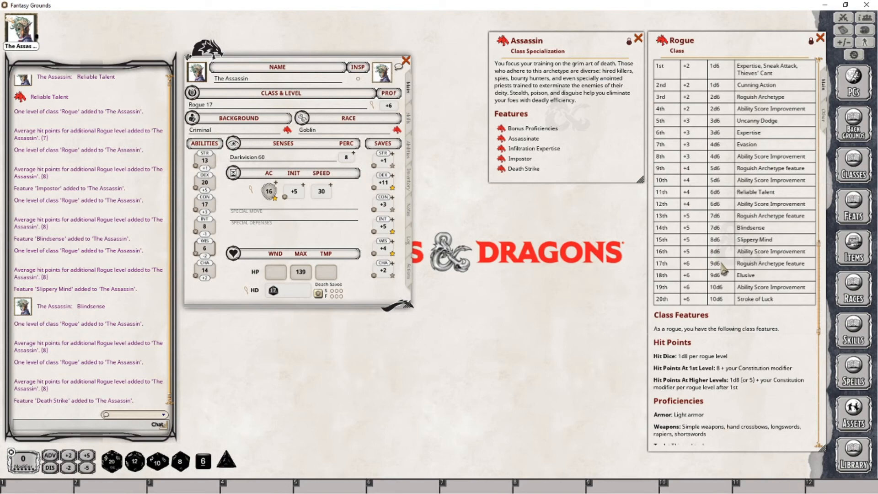
pyautogui.click(409, 274)
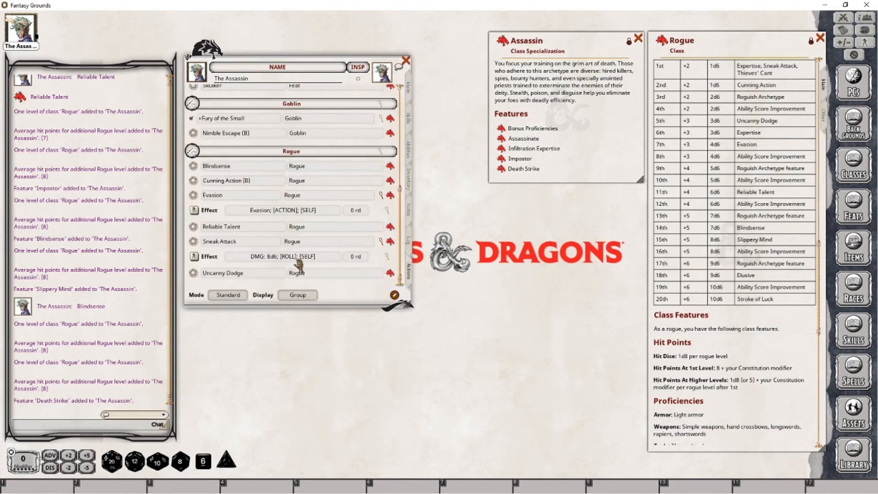
pyautogui.click(387, 256)
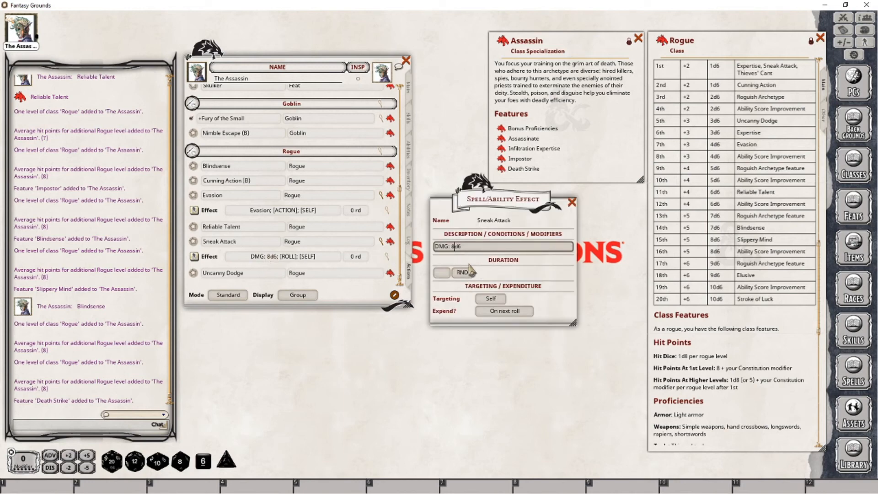
pyautogui.press('BackSpace')
pyautogui.write('9')
pyautogui.click(571, 202)
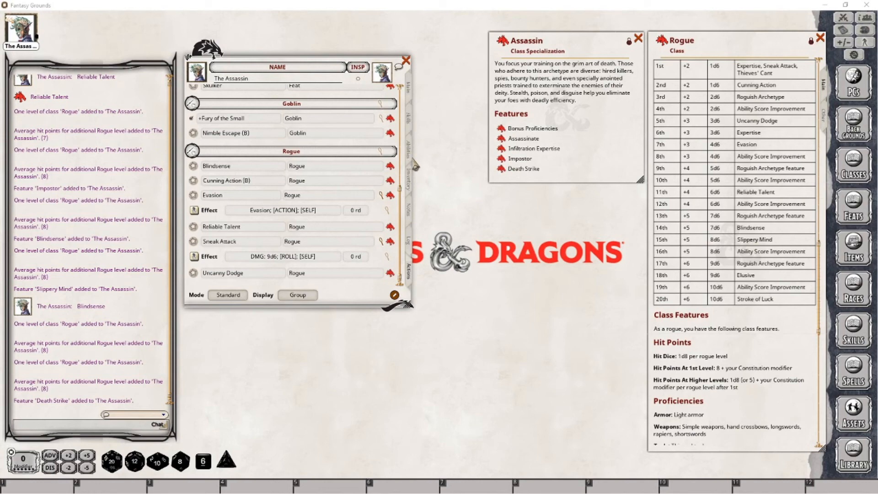
# Open the Death Strike feature, add it to the character's powers, and assign it to the Assassin group.
pyautogui.click(408, 146)
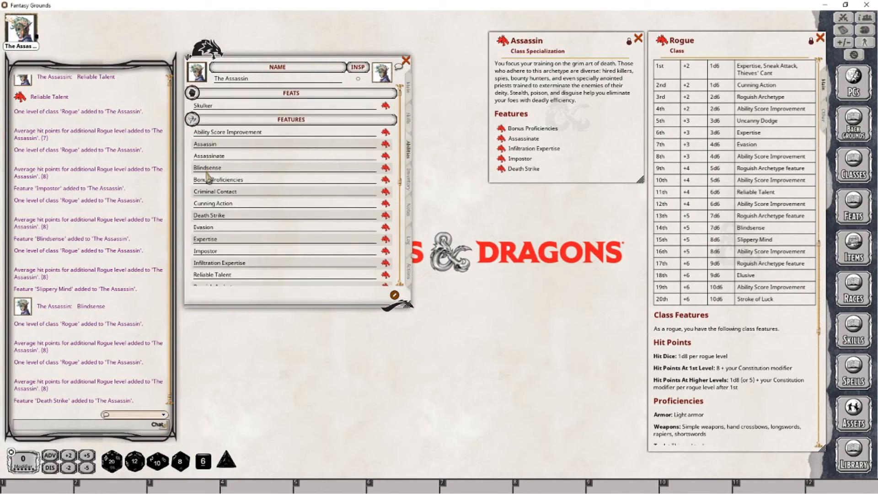
pyautogui.click(501, 169)
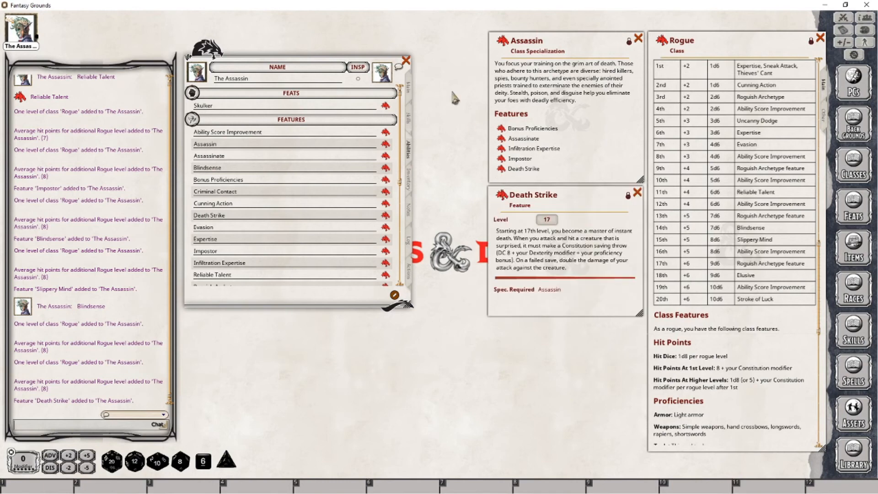
pyautogui.click(408, 275)
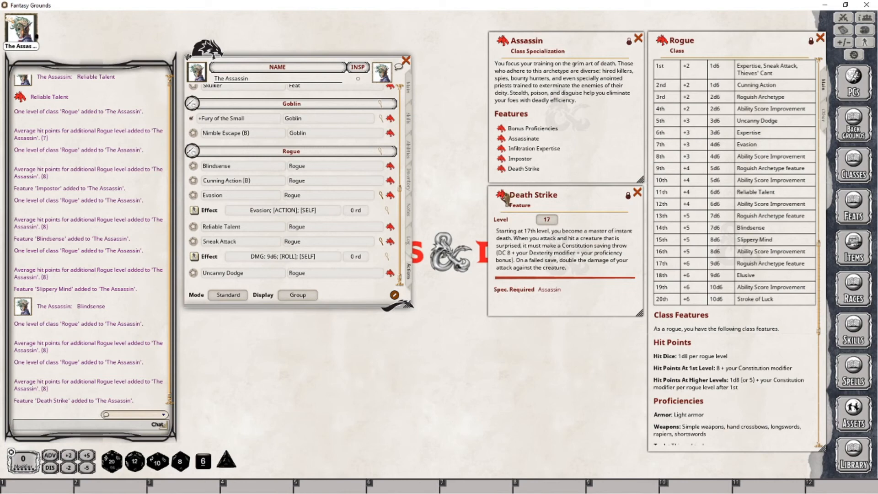
pyautogui.scroll(3, 345, 188)
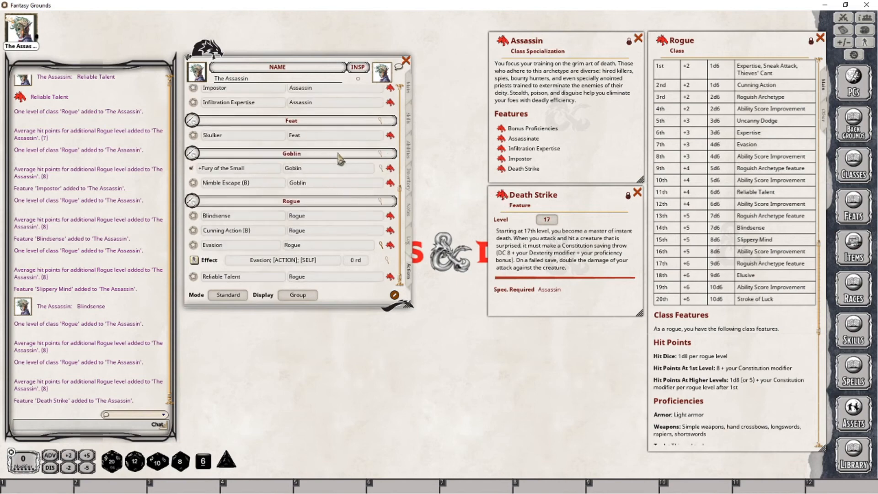
pyautogui.scroll(2, 341, 159)
pyautogui.scroll(2, 324, 174)
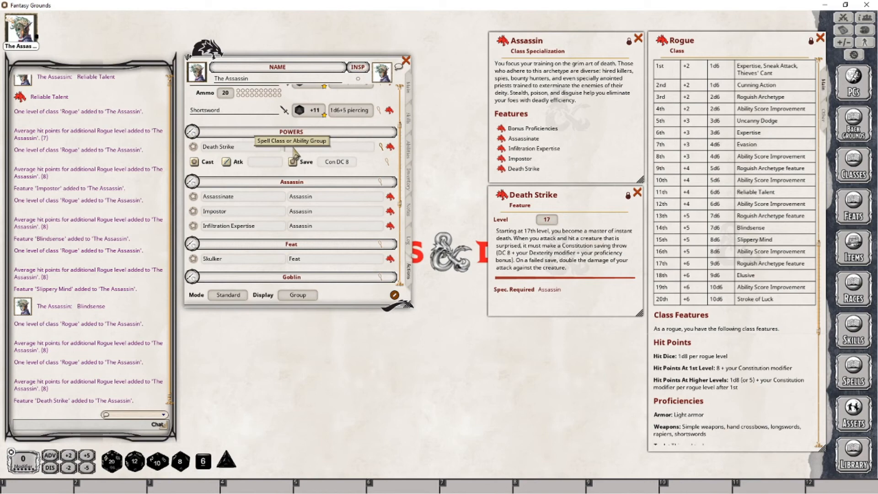
pyautogui.write('A')
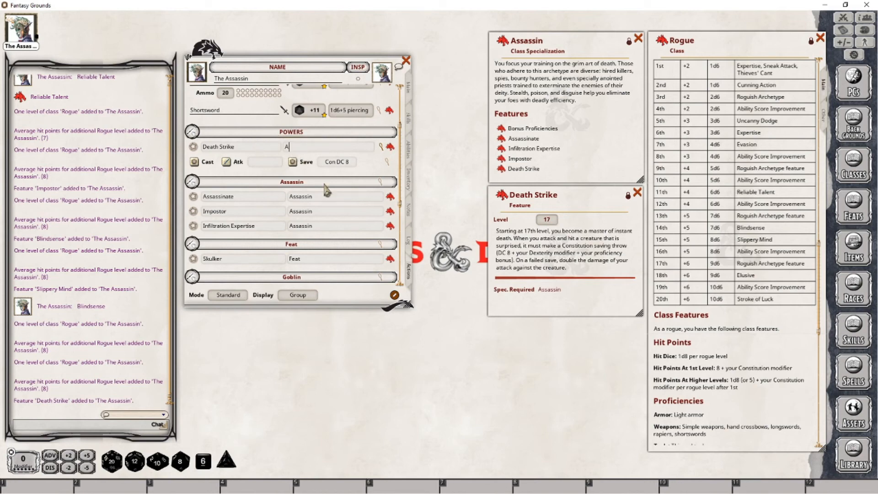
pyautogui.write('ssassin')
pyautogui.press('Return')
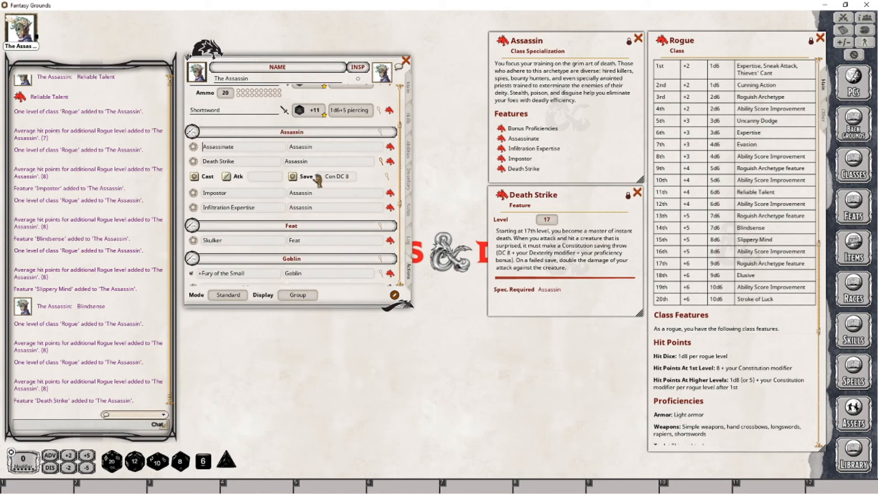
# Review the Death Strike power's attack and save settings, and check the character's main ability scores and proficiency bonus.
pyautogui.click(388, 178)
pyautogui.moveTo(430, 199); pyautogui.dragTo(373, 303)
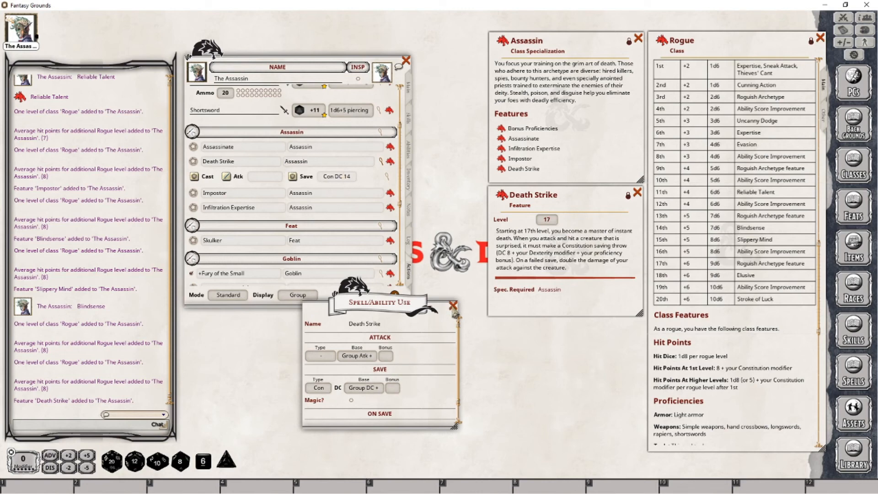
pyautogui.click(453, 306)
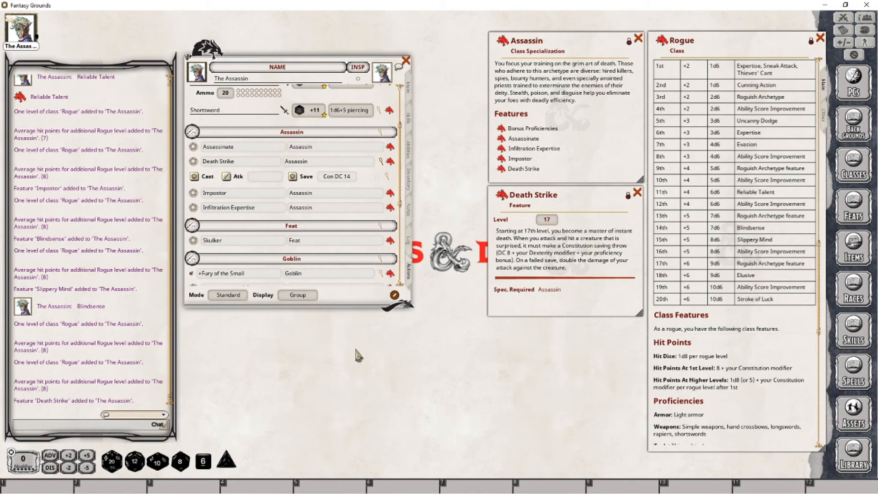
pyautogui.click(408, 88)
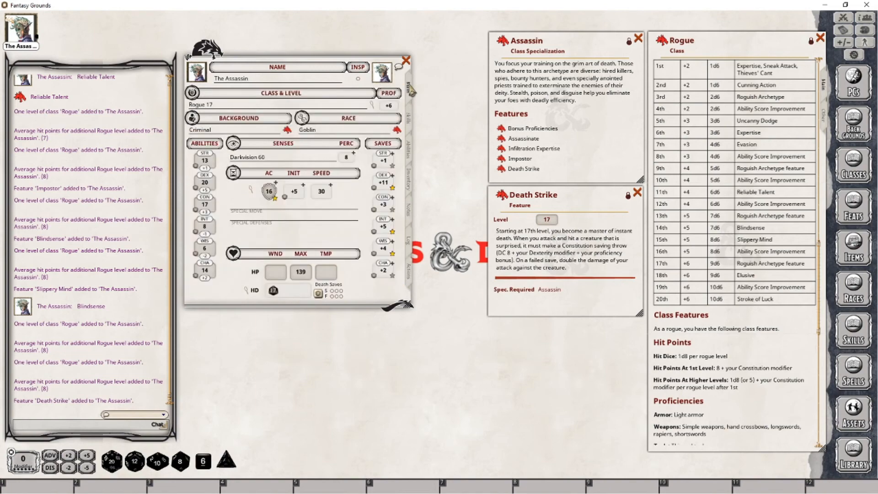
# Roll the shortbow's damage into the chat and apply the result twice to the Goblin Boss in the combat tracker.
pyautogui.click(410, 274)
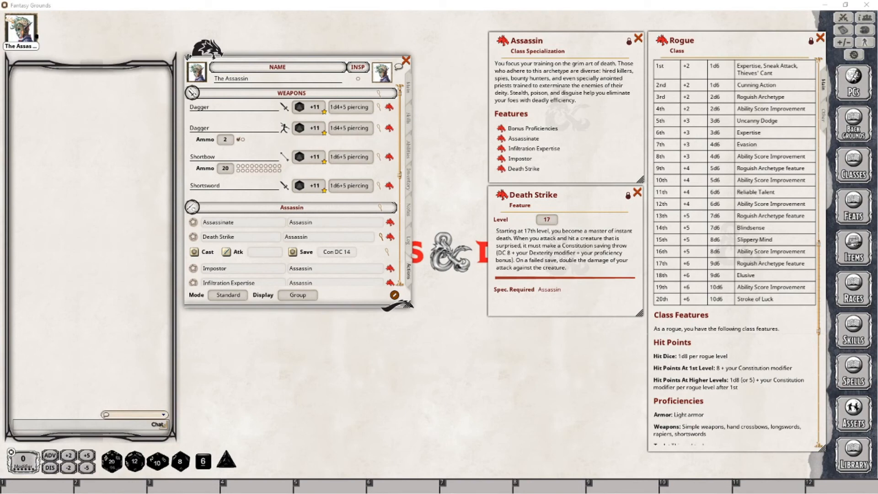
pyautogui.click(843, 18)
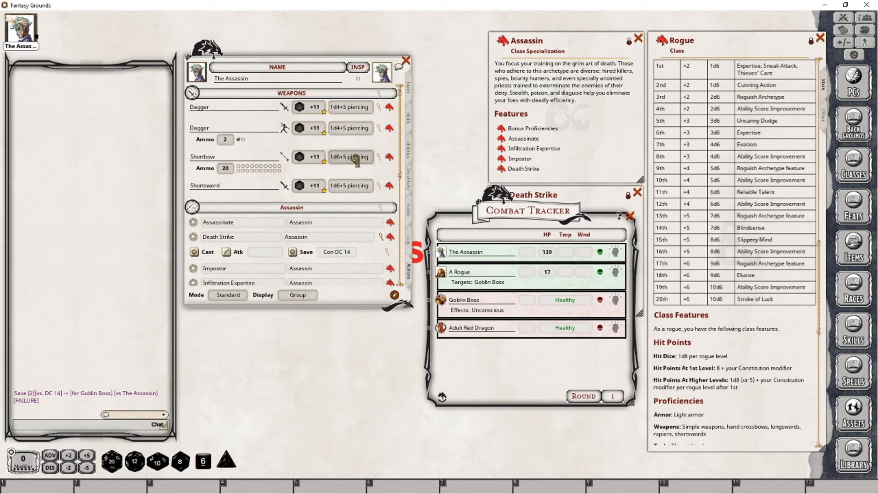
pyautogui.moveTo(357, 161); pyautogui.dragTo(132, 158)
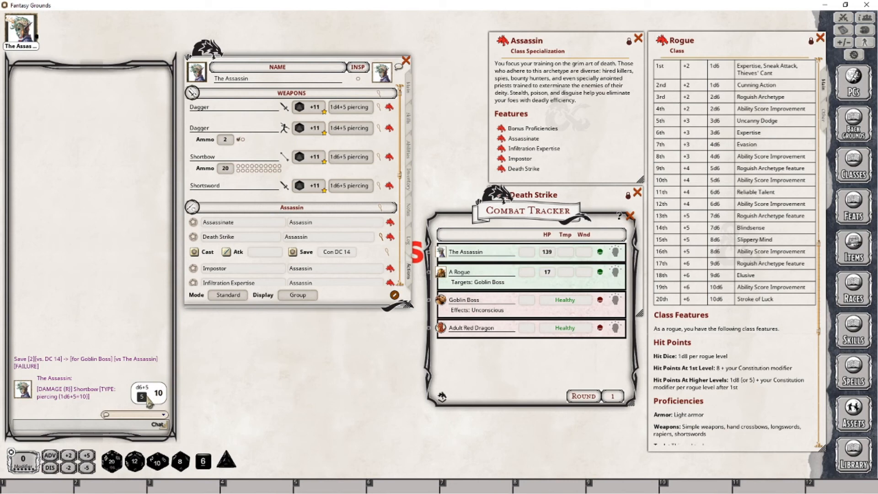
pyautogui.moveTo(146, 397); pyautogui.dragTo(464, 302)
pyautogui.moveTo(146, 346); pyautogui.dragTo(466, 299)
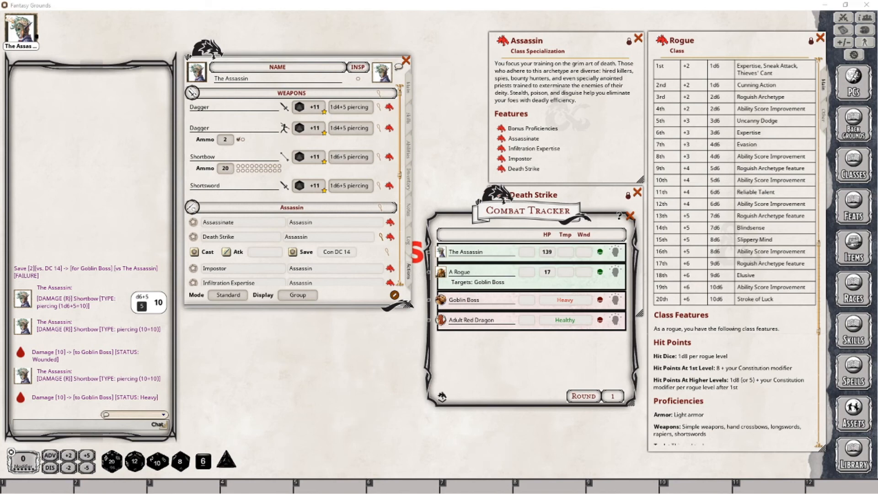
# Add a Rogue level to bring the character to Rogue 18, and close the combat tracker, Death Strike and Assassin windows.
pyautogui.click(409, 87)
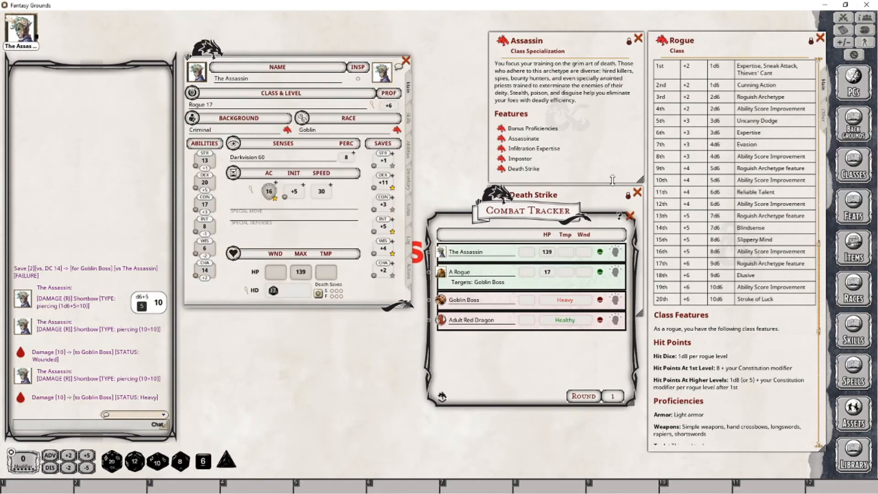
pyautogui.click(630, 215)
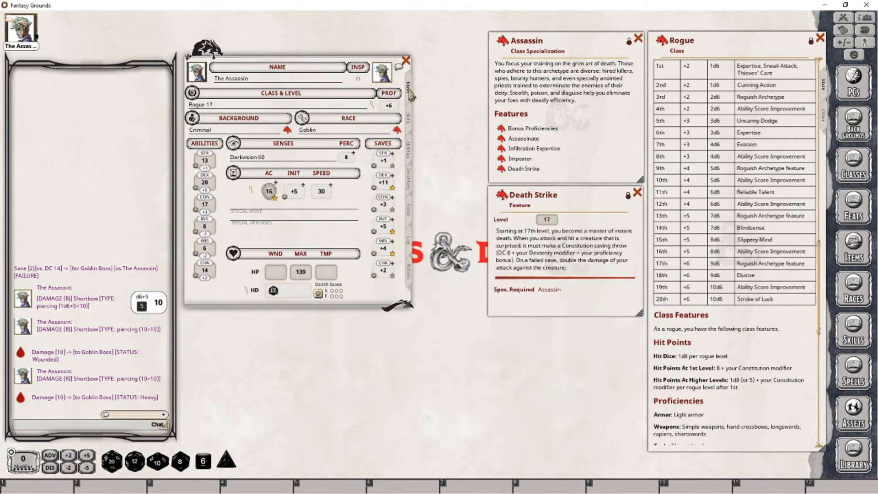
pyautogui.click(637, 193)
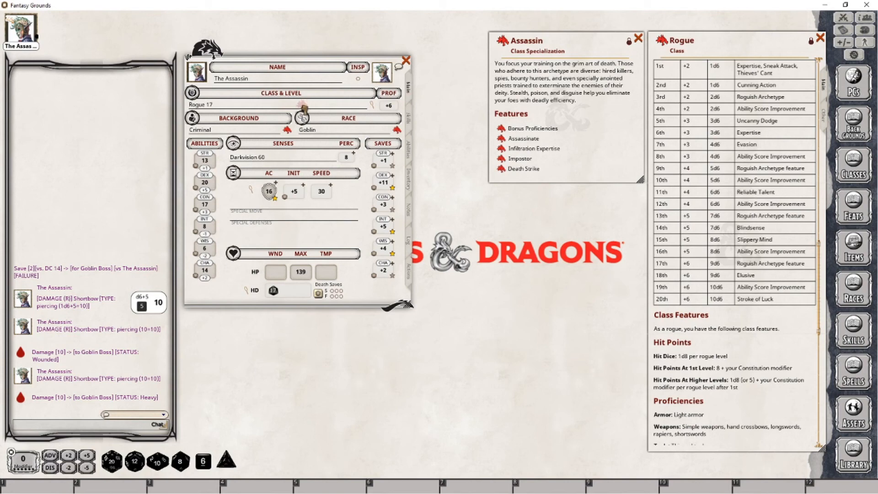
pyautogui.moveTo(304, 108); pyautogui.dragTo(304, 108)
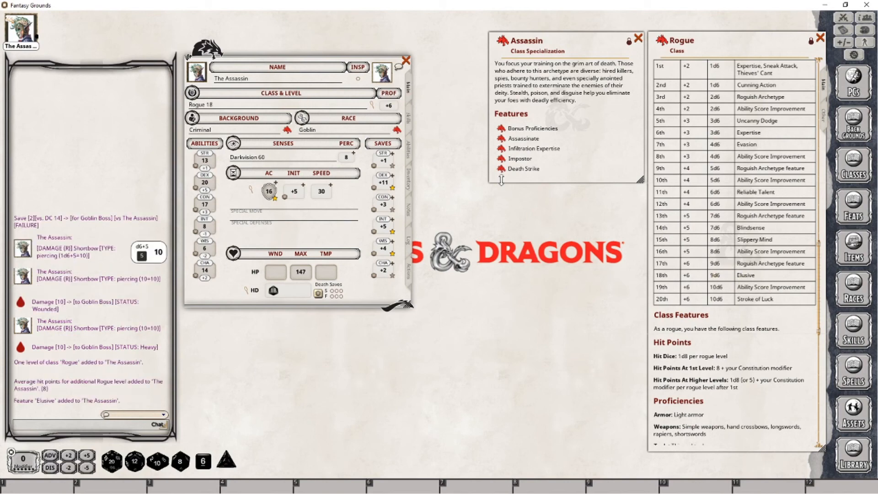
pyautogui.click(638, 39)
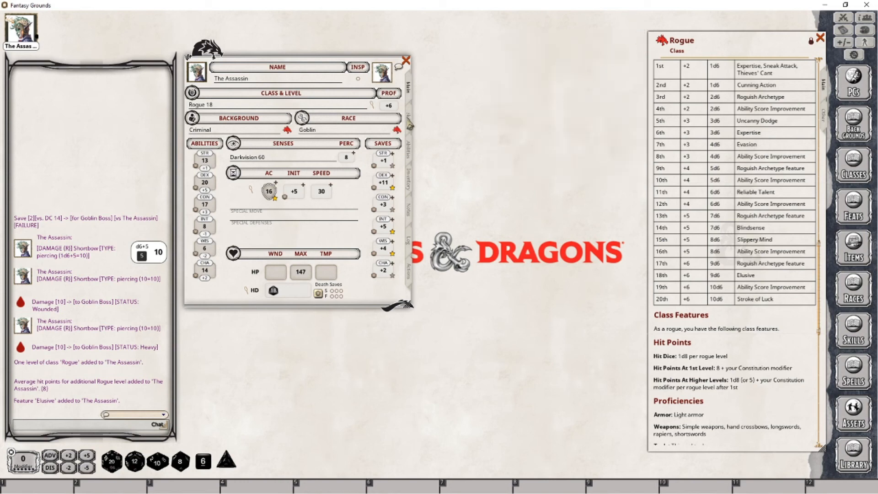
# Open the Elusive feature, add it to the character's powers, and assign it to the Rogue group.
pyautogui.click(408, 155)
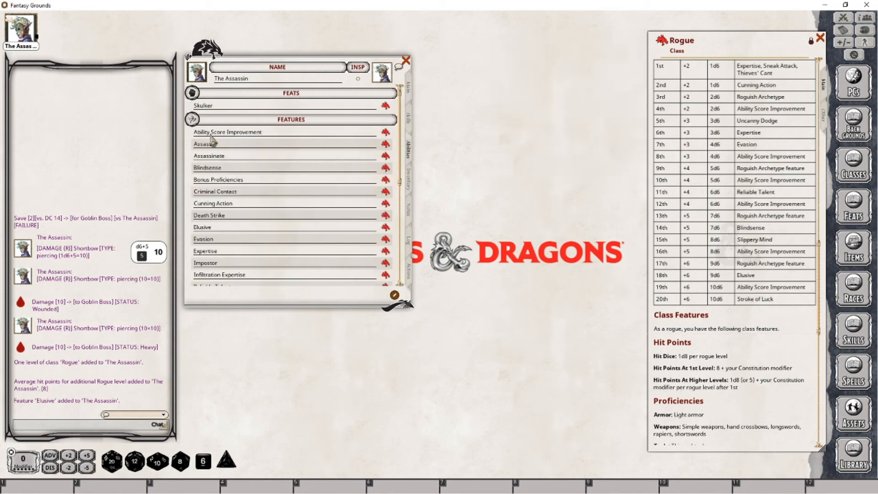
pyautogui.click(386, 227)
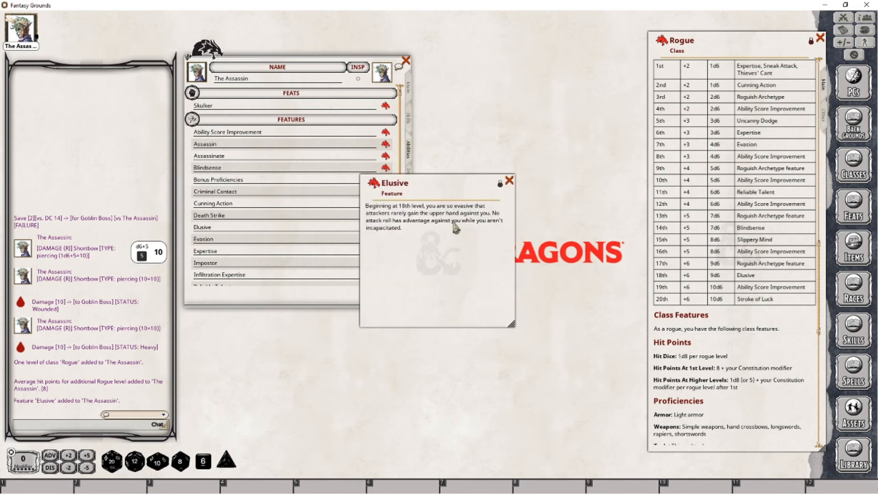
pyautogui.moveTo(439, 192); pyautogui.dragTo(568, 48)
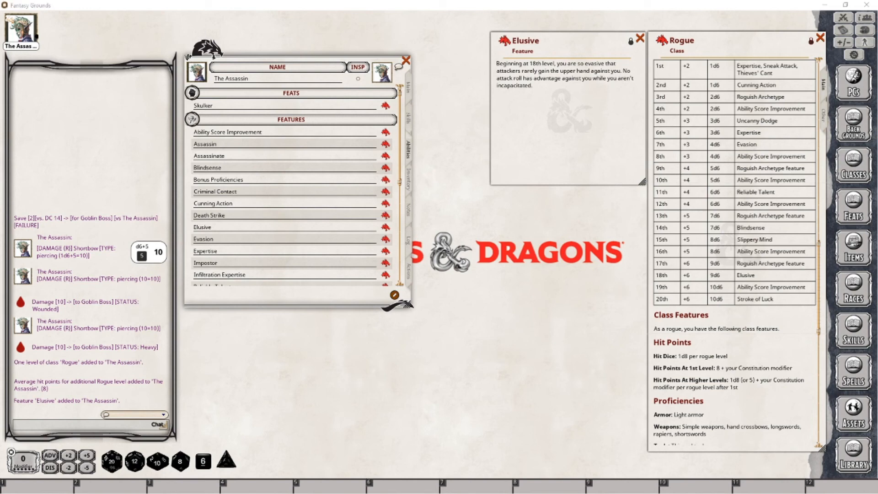
pyautogui.click(408, 271)
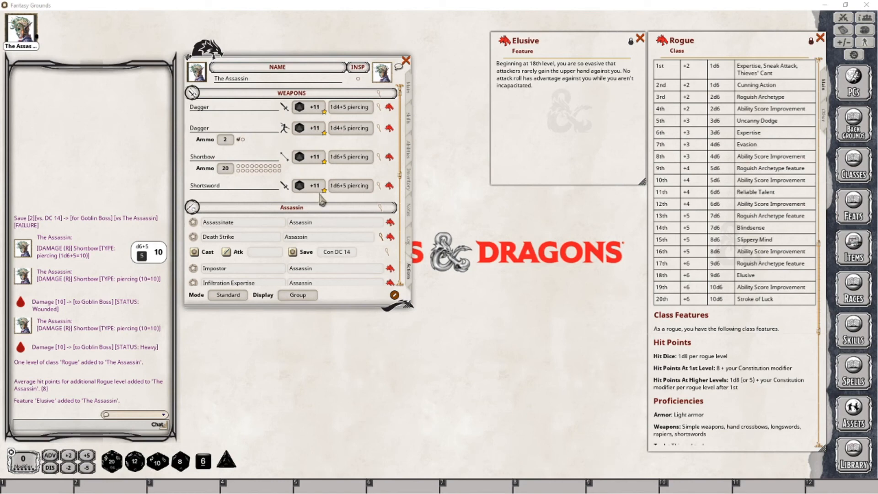
pyautogui.moveTo(504, 42); pyautogui.dragTo(322, 236)
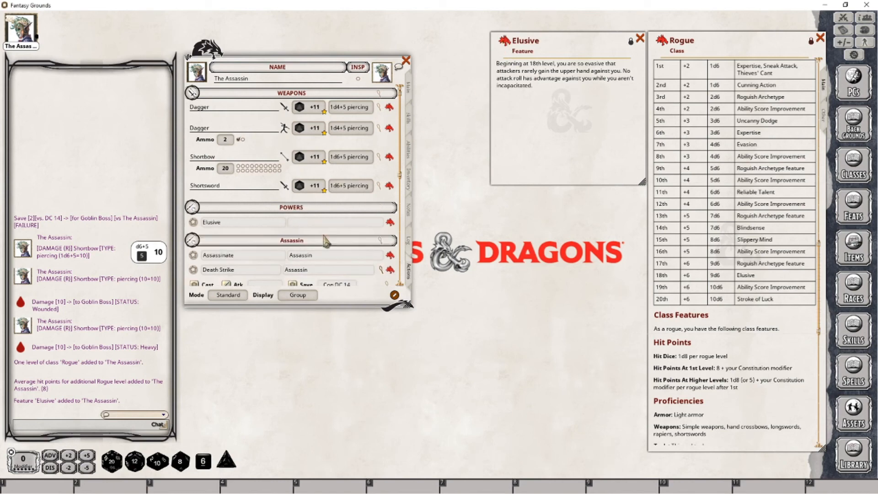
pyautogui.press('shift')
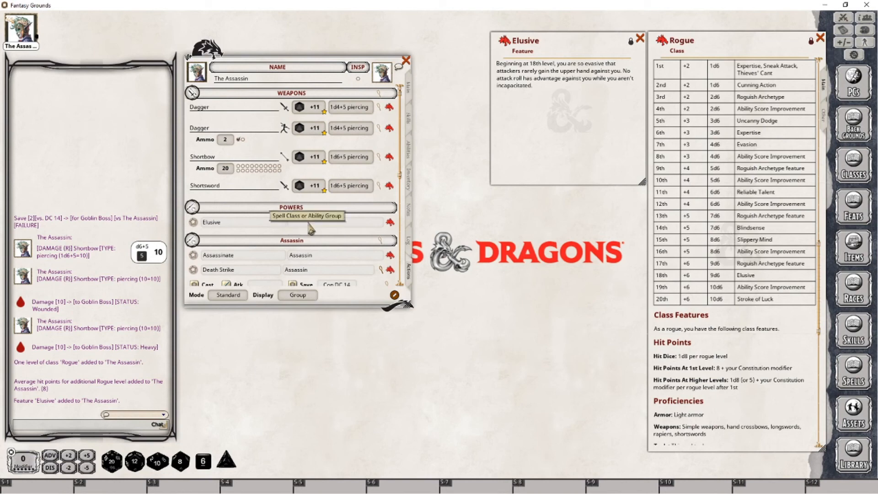
pyautogui.write('ogue')
pyautogui.press('Return')
# Add an effect to the Elusive power with the modifier GRANTDISATK, targeting Self and expending on next action.
pyautogui.scroll(-5, 310, 227)
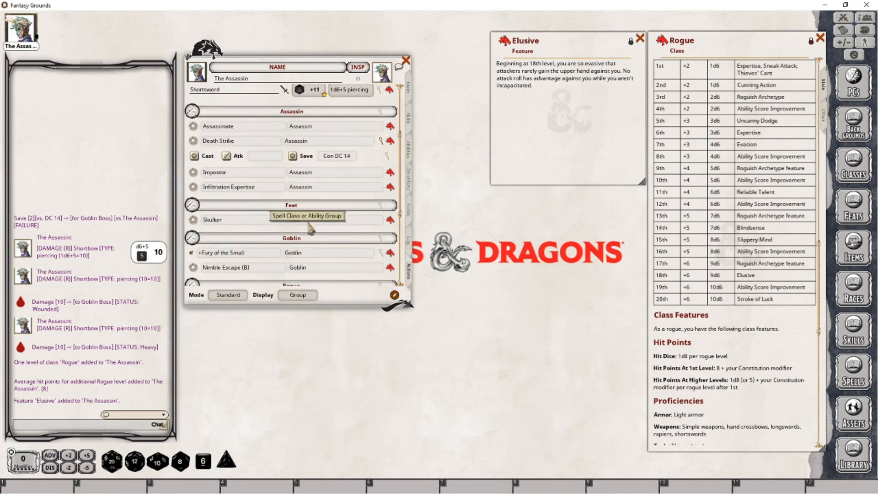
pyautogui.scroll(-3, 310, 229)
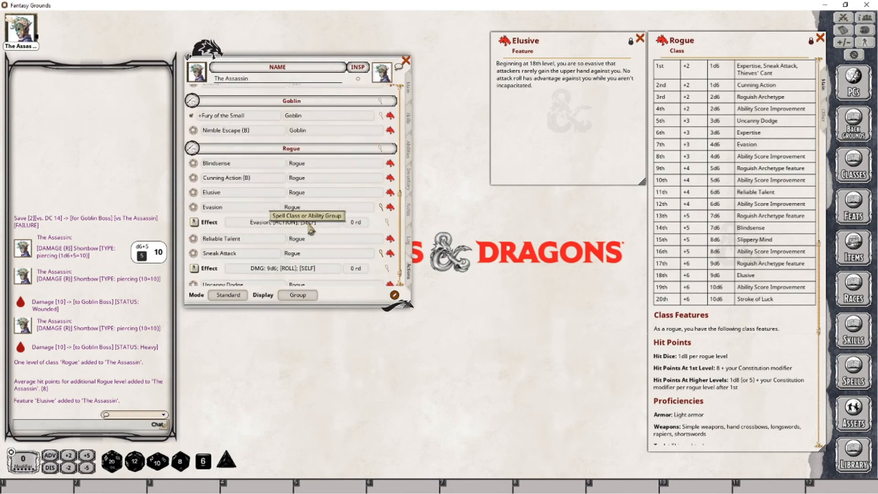
pyautogui.rightClick(280, 198)
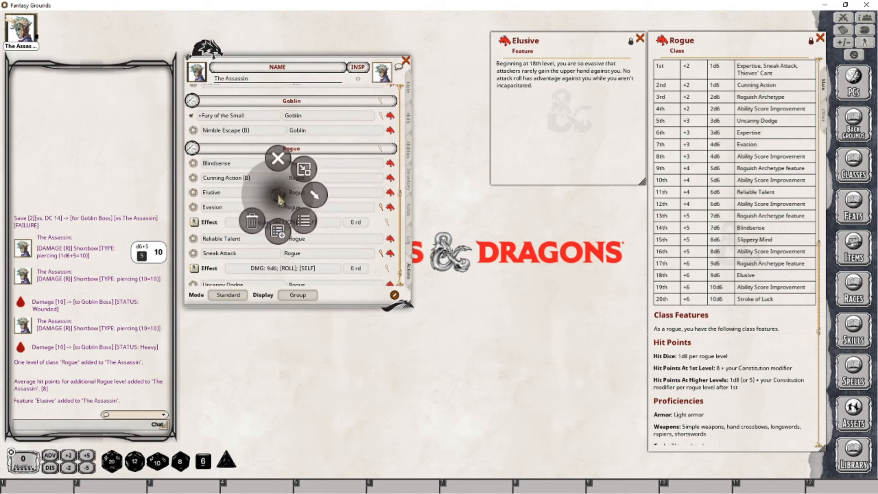
pyautogui.click(314, 195)
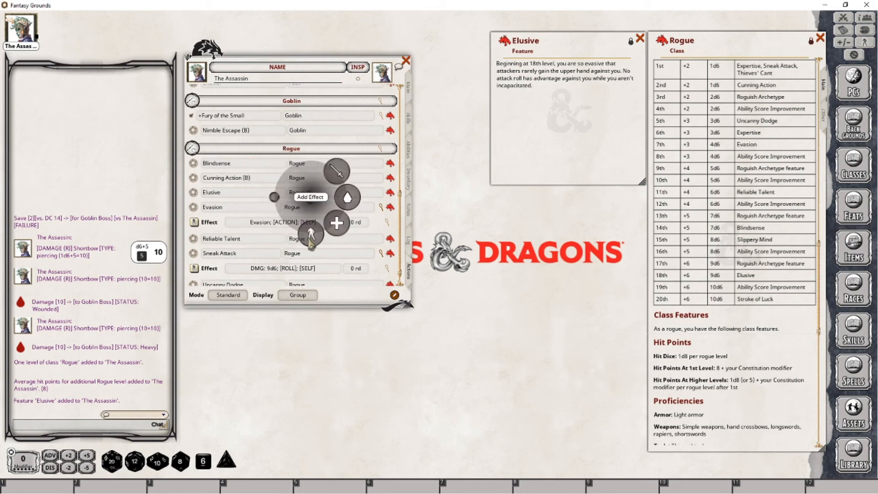
pyautogui.click(312, 234)
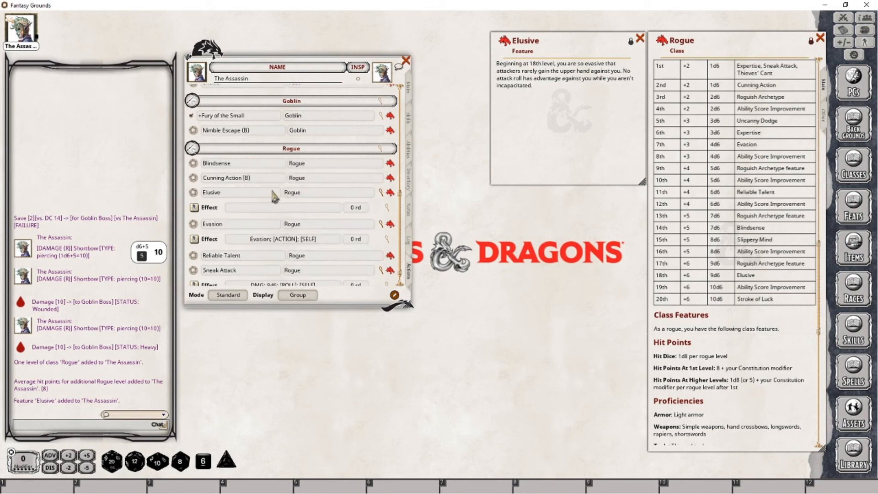
pyautogui.click(386, 210)
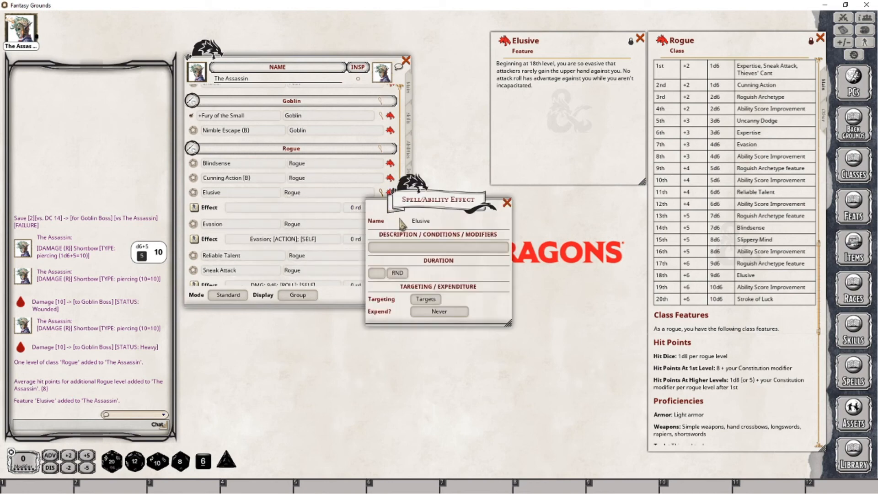
pyautogui.click(399, 247)
pyautogui.write('GRA')
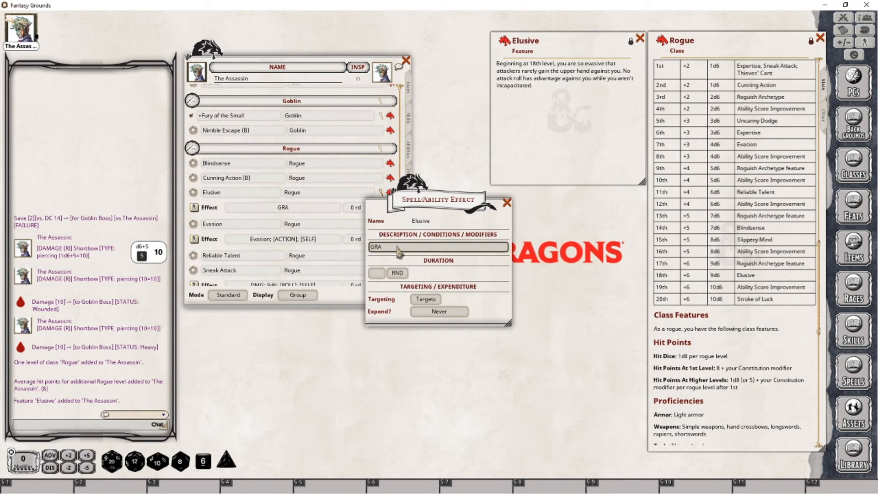
pyautogui.write('NTDISATK')
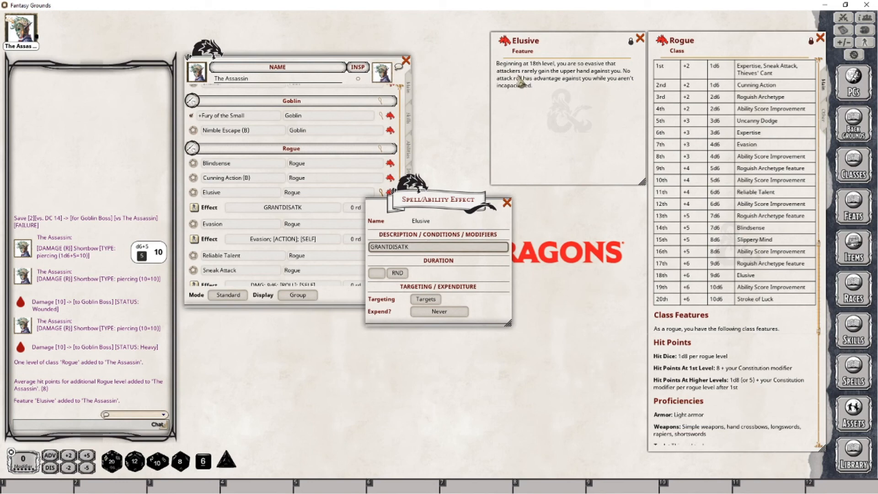
pyautogui.click(430, 299)
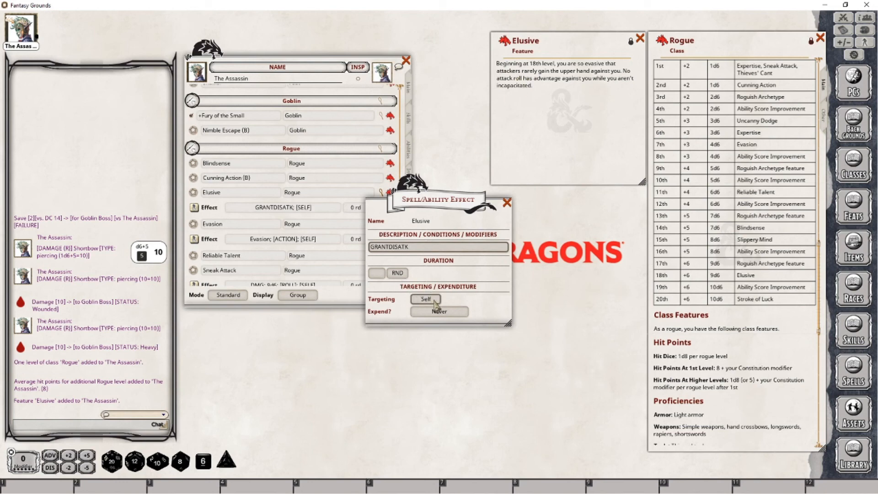
pyautogui.click(443, 312)
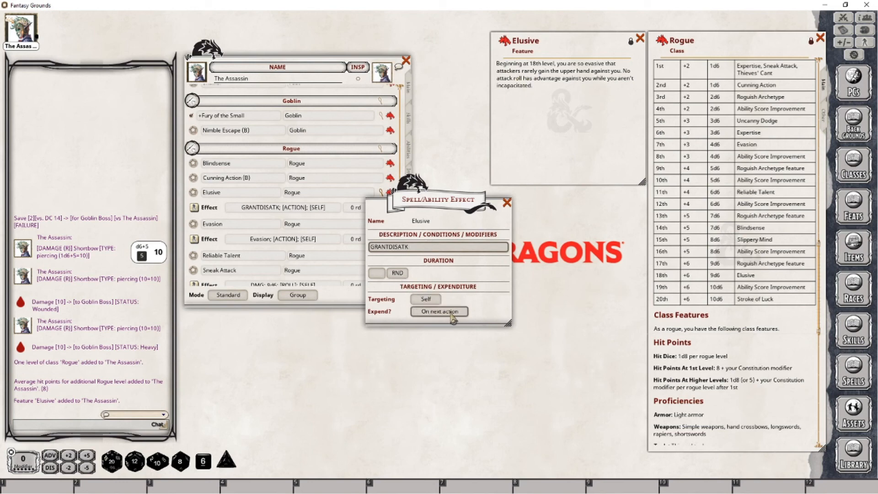
# Apply the Elusive effect to the Assassin, test it with an attack against the character using the combat tracker, and close the tracker.
pyautogui.click(507, 203)
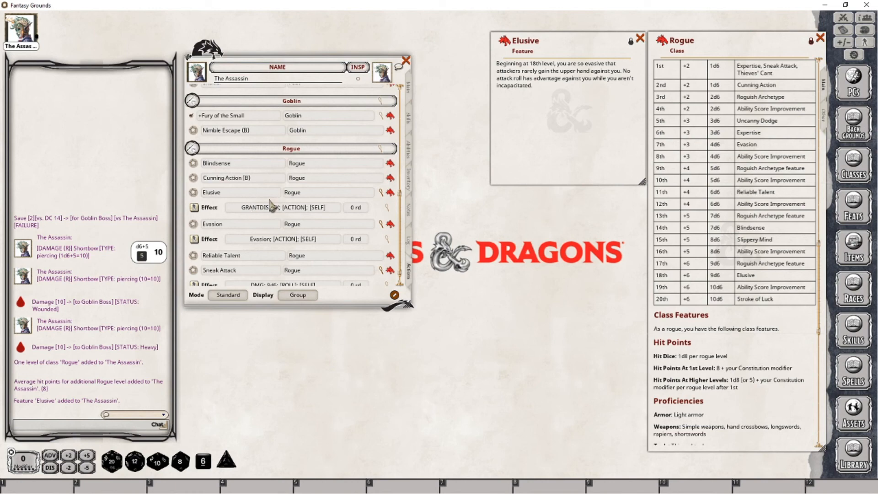
pyautogui.click(195, 209)
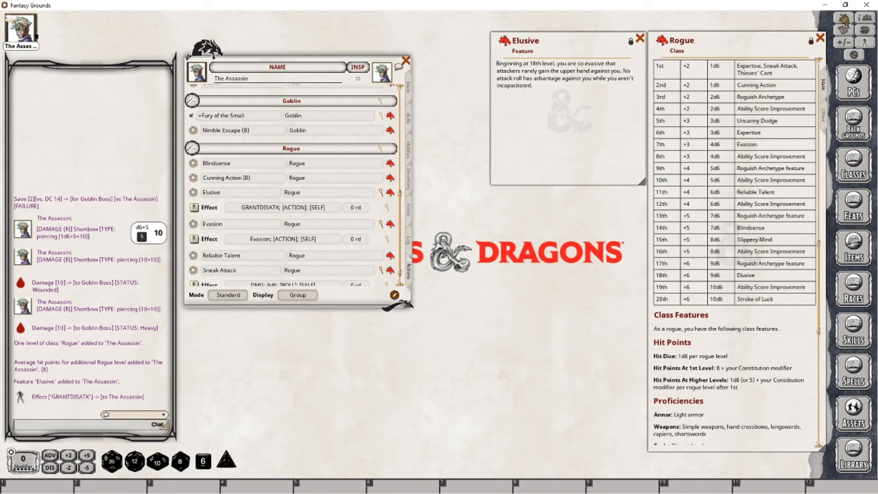
pyautogui.click(844, 17)
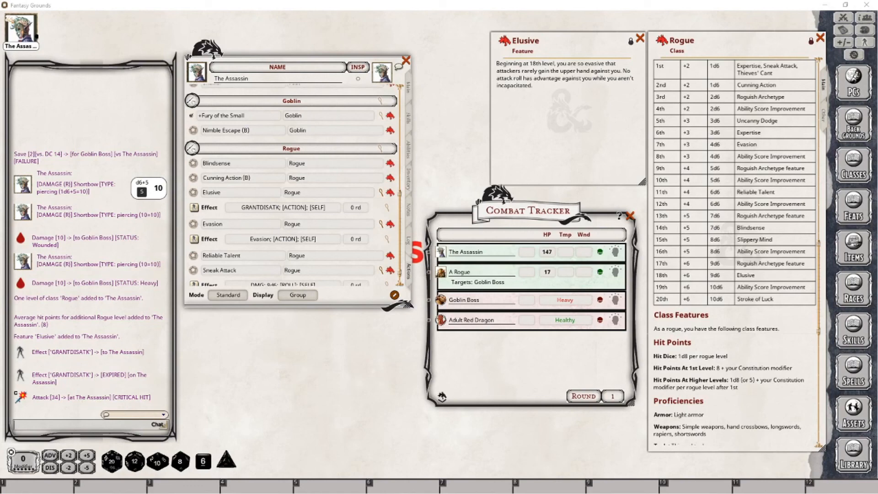
pyautogui.click(630, 215)
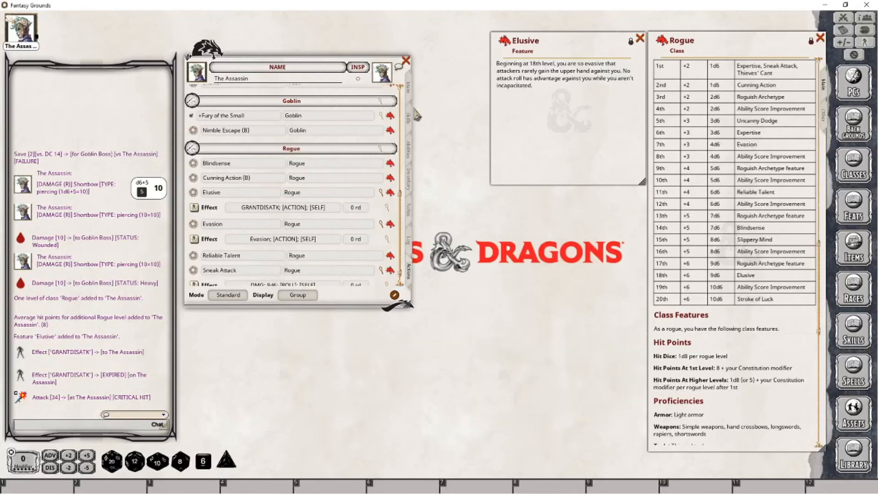
# Review the character's main statistics and saves, and examine the skill totals from Acrobatics to Survival.
pyautogui.click(409, 95)
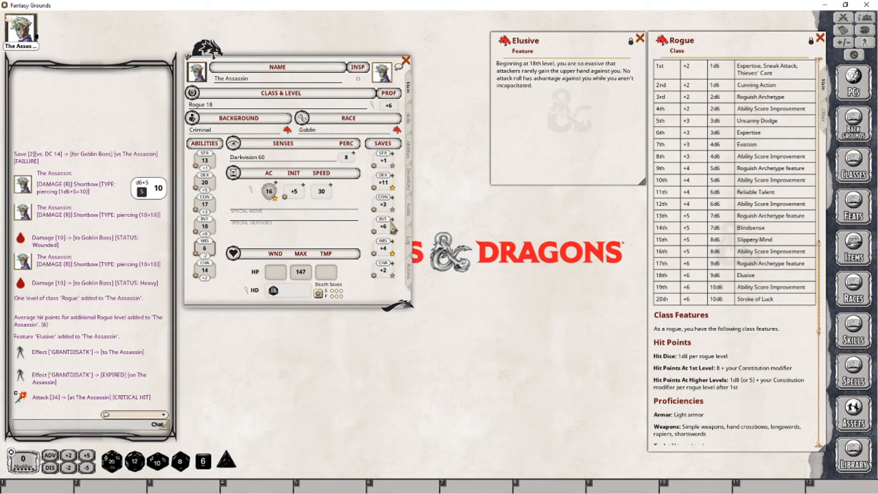
pyautogui.click(408, 118)
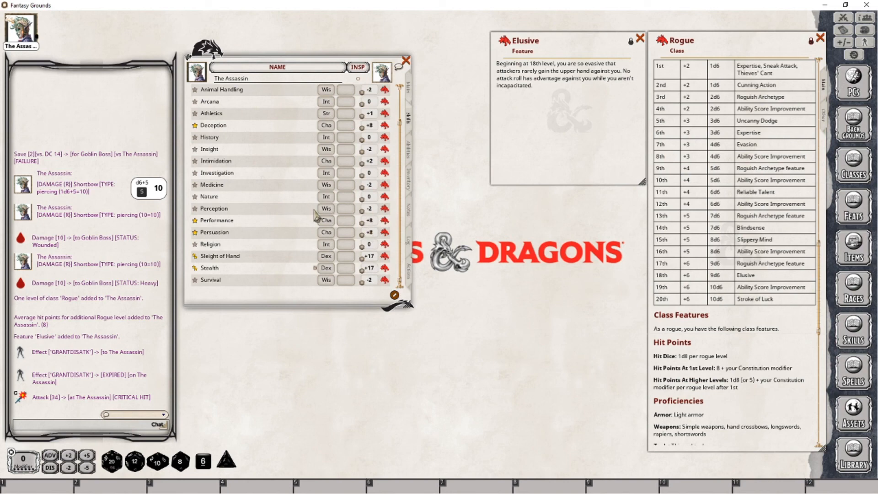
pyautogui.scroll(2, 331, 106)
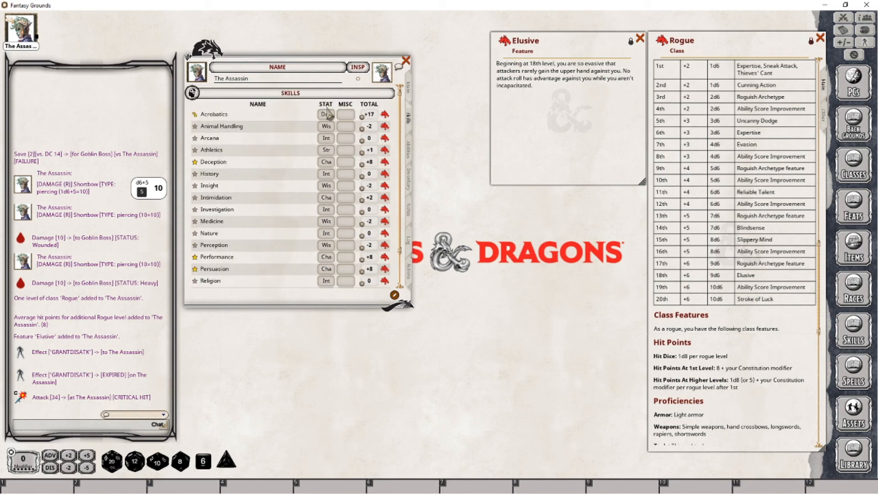
pyautogui.scroll(-2, 327, 166)
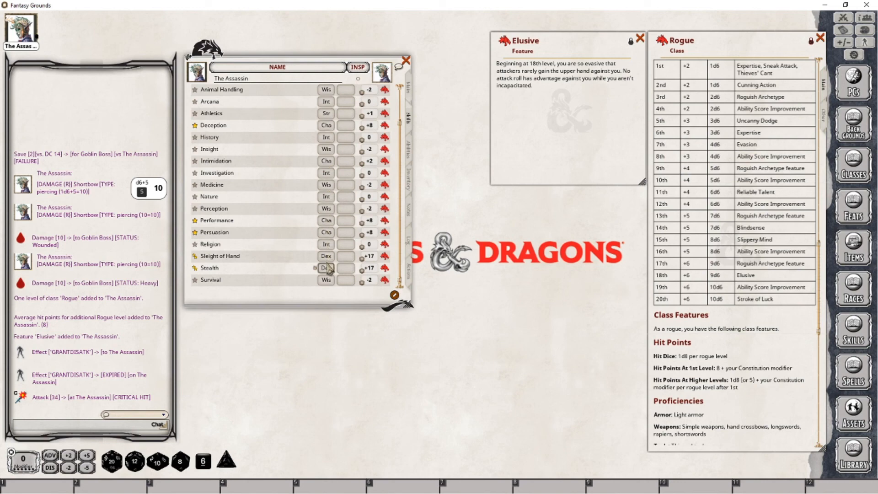
pyautogui.scroll(2, 336, 243)
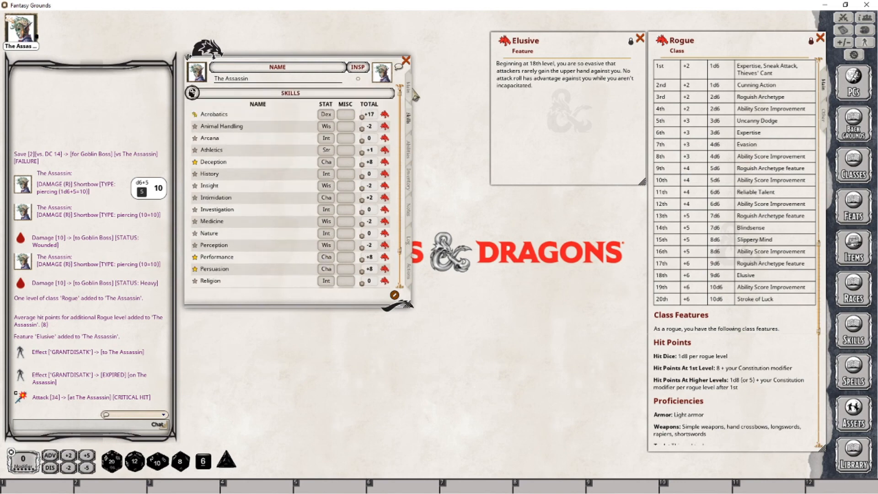
pyautogui.click(409, 89)
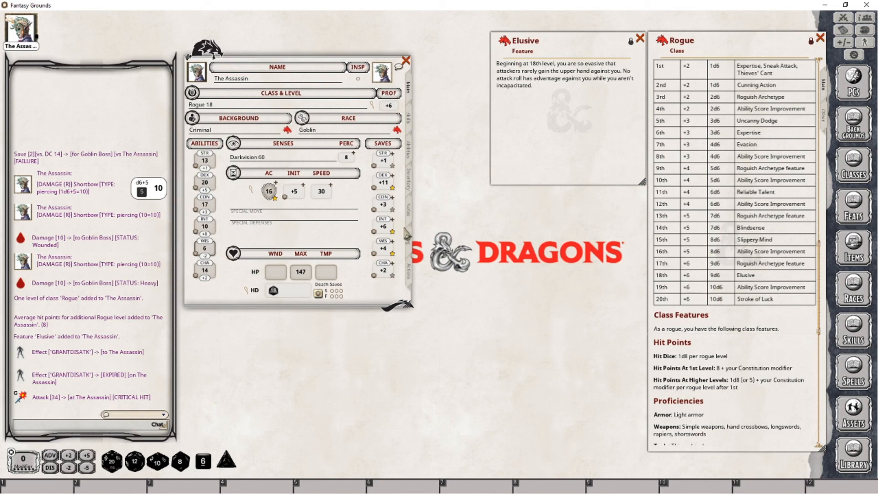
# Set the Sneak Attack power's effect to DMG: 10d6 and close the effect editor.
pyautogui.click(412, 274)
pyautogui.scroll(-1, 316, 247)
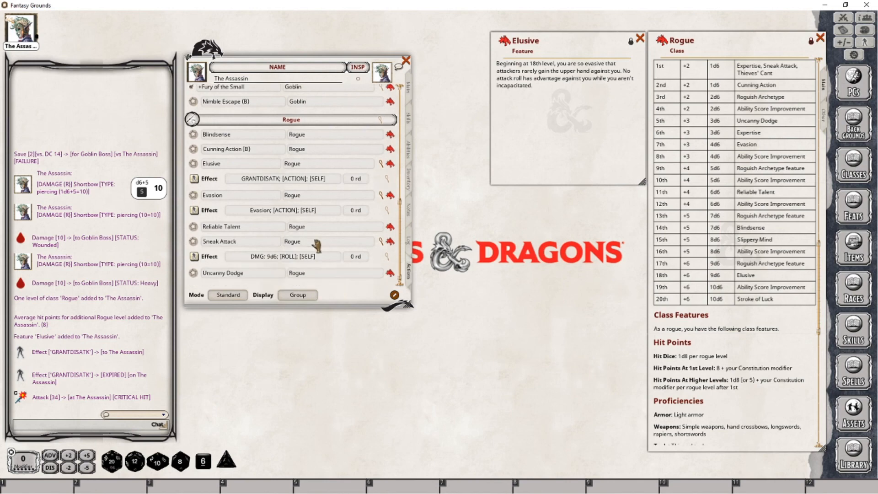
pyautogui.click(387, 256)
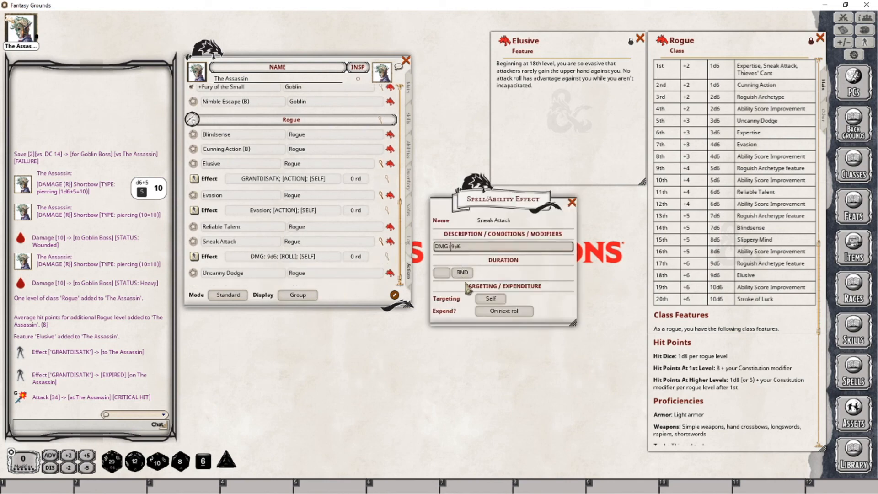
pyautogui.press('BackSpace')
pyautogui.write('10')
pyautogui.click(572, 202)
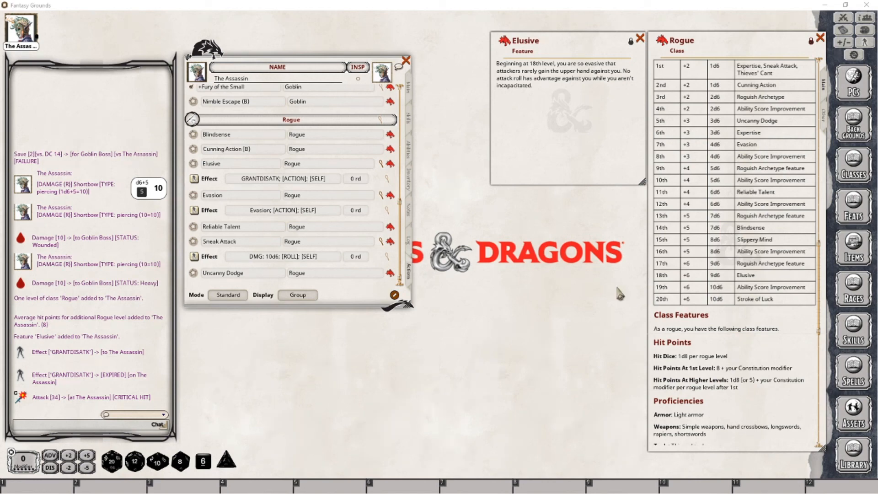
# Close the Elusive feature and add two Rogue levels to bring the character to Rogue 20.
pyautogui.click(641, 38)
pyautogui.click(409, 88)
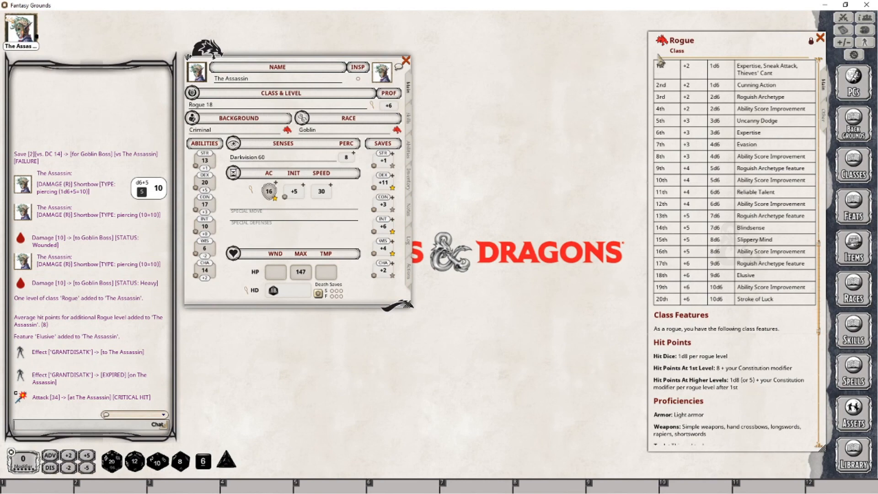
pyautogui.moveTo(258, 104); pyautogui.dragTo(208, 107)
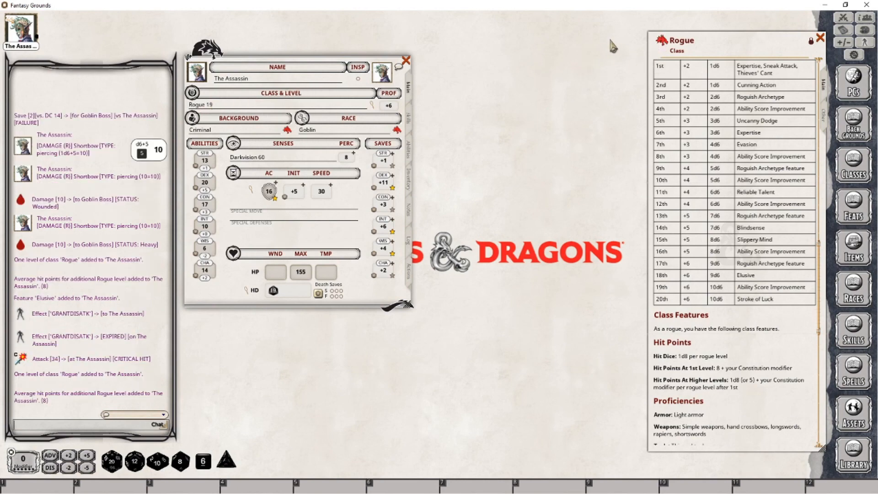
pyautogui.moveTo(661, 41); pyautogui.dragTo(211, 108)
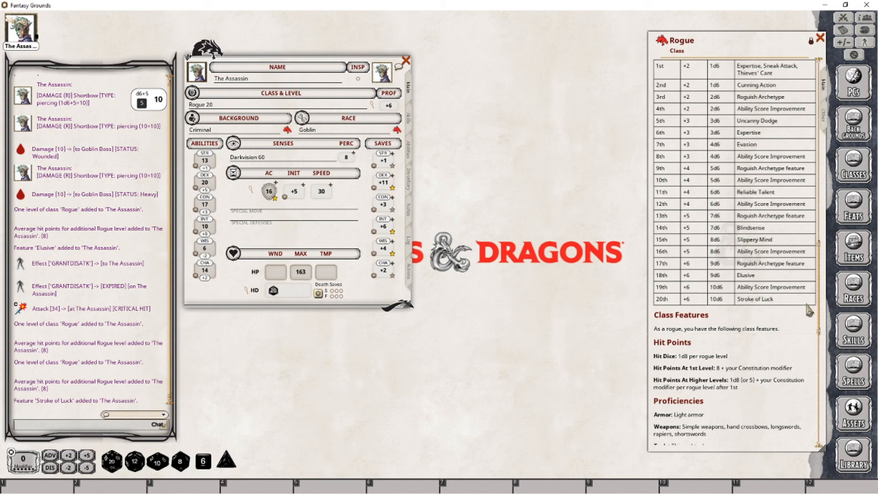
# Open the Stroke of Luck feature from the character's features and place its window beside the Rogue class window.
pyautogui.click(410, 147)
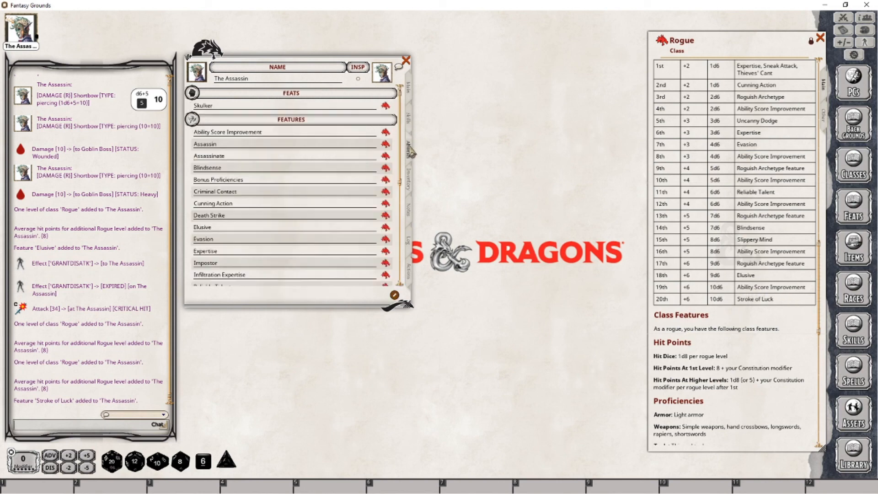
pyautogui.scroll(-3, 249, 251)
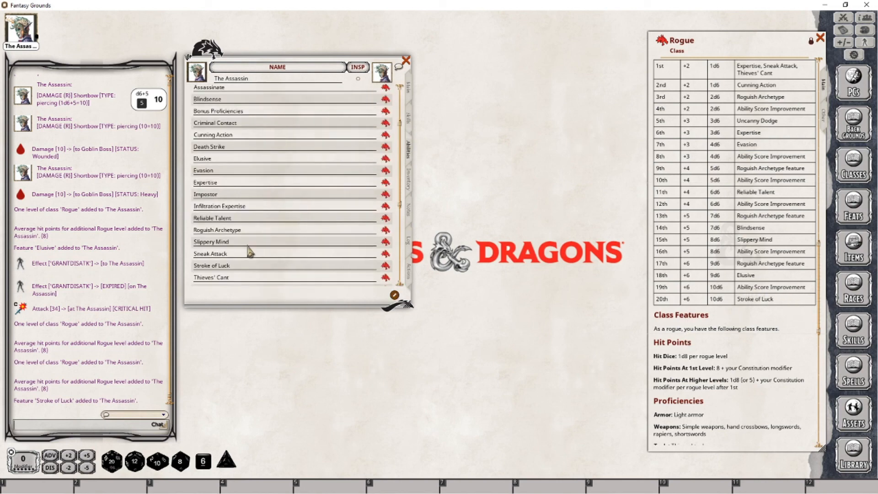
pyautogui.click(385, 266)
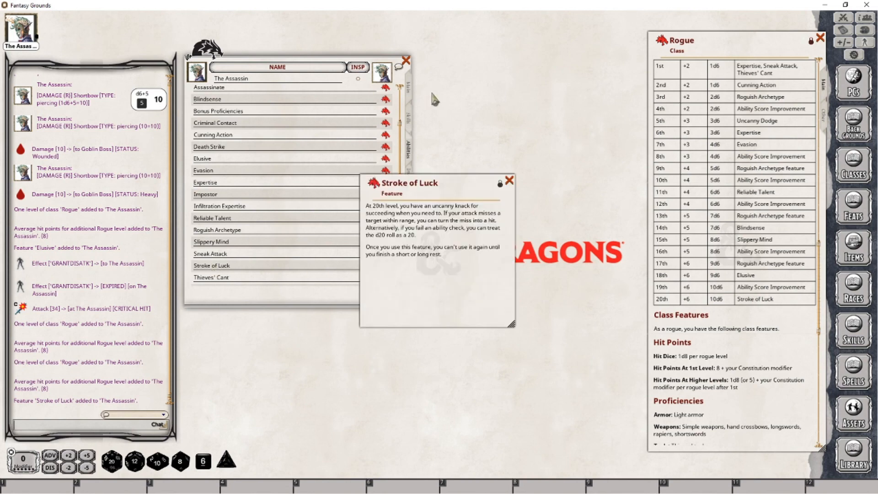
pyautogui.moveTo(426, 187)
pyautogui.mouseDown()
pyautogui.moveTo(598, 41)
pyautogui.moveTo(555, 45)
pyautogui.mouseUp()
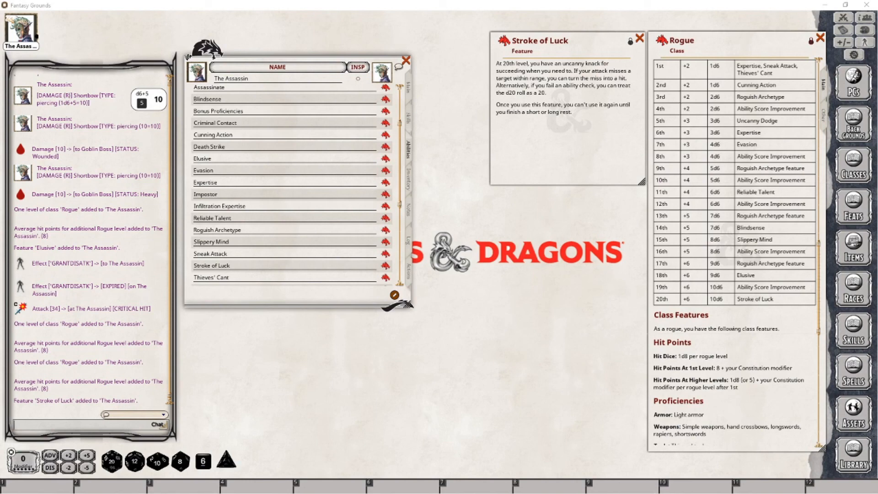
# Add Stroke of Luck to the character's powers and assign it to the Rogue group.
pyautogui.click(409, 271)
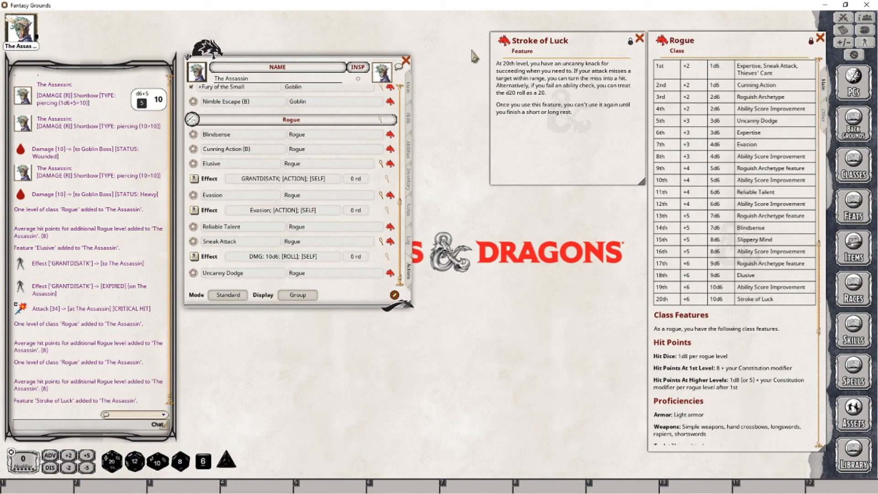
pyautogui.scroll(2, 327, 198)
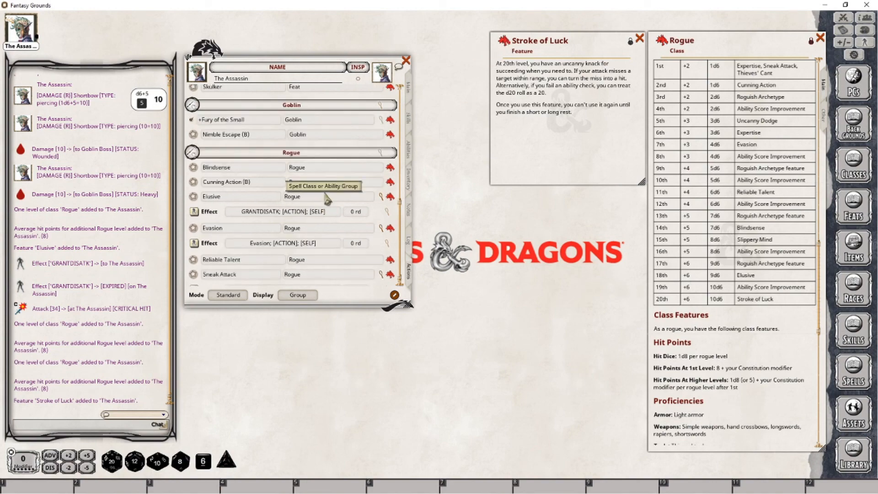
pyautogui.scroll(5, 325, 194)
pyautogui.scroll(6, 321, 190)
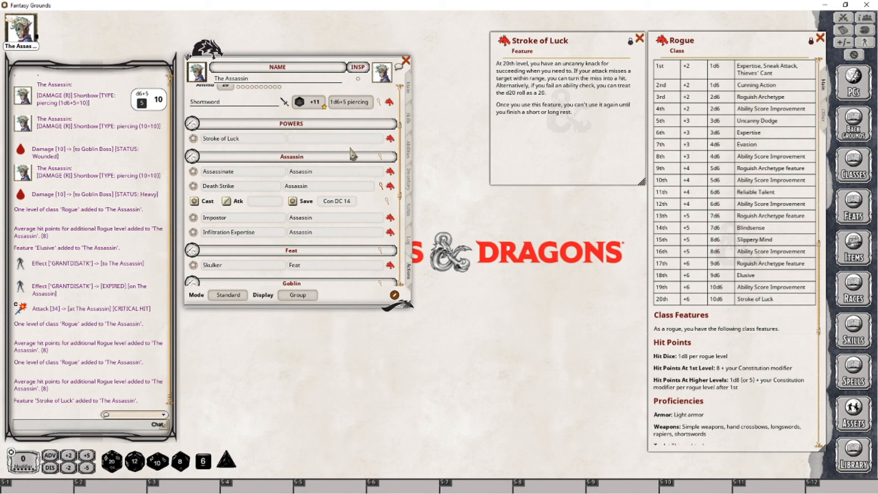
pyautogui.scroll(-2, 350, 148)
pyautogui.scroll(-12, 349, 144)
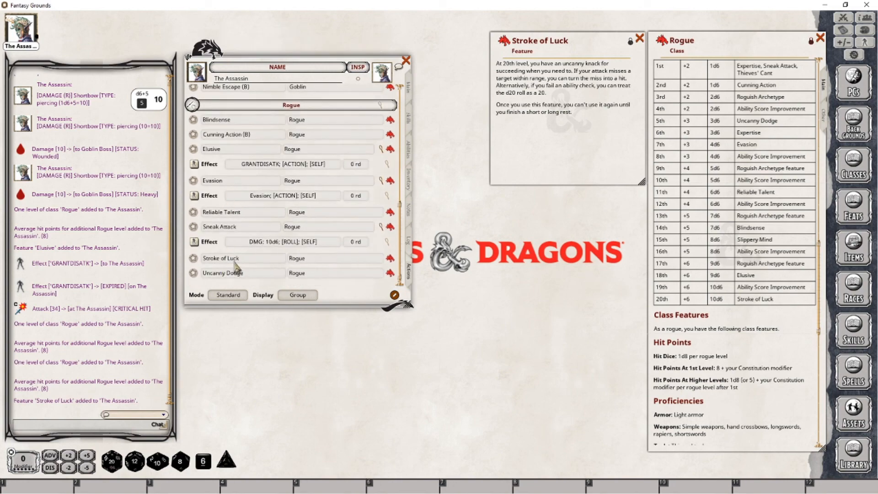
# Set Stroke of Luck to 1 use per rest in Preparation mode, and switch the powers to Combat mode with the Actions display.
pyautogui.click(234, 297)
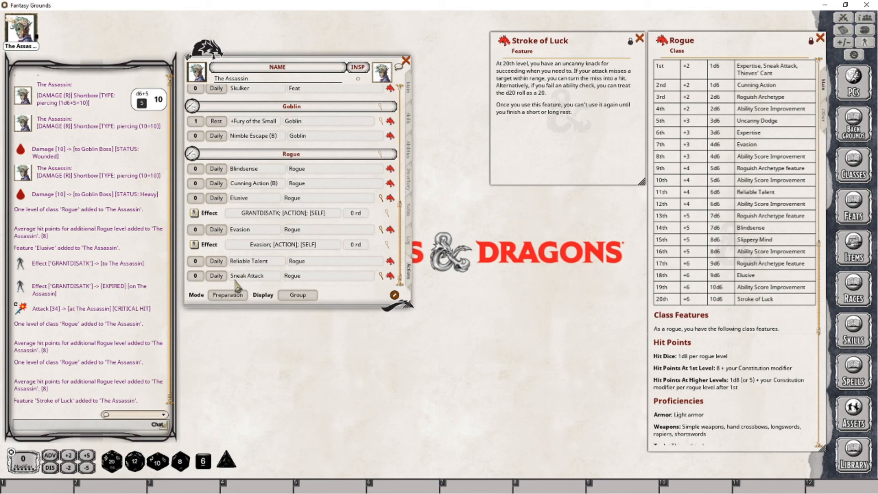
pyautogui.scroll(-2, 235, 279)
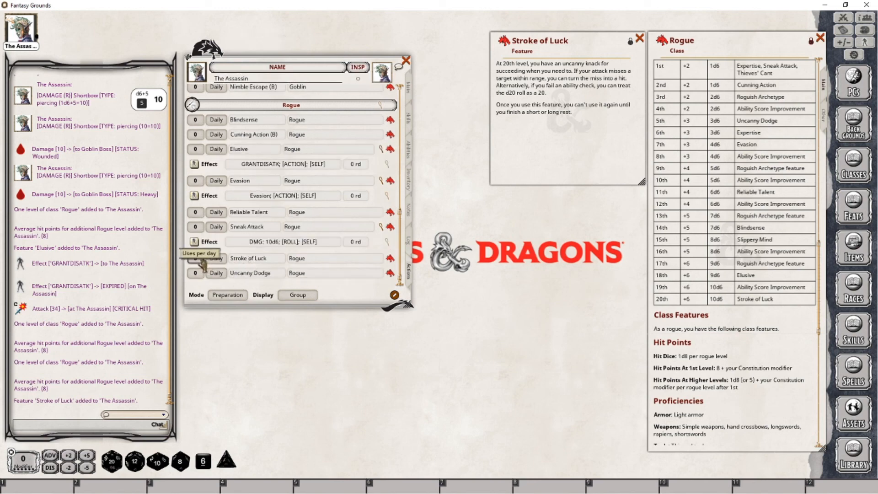
pyautogui.click(216, 259)
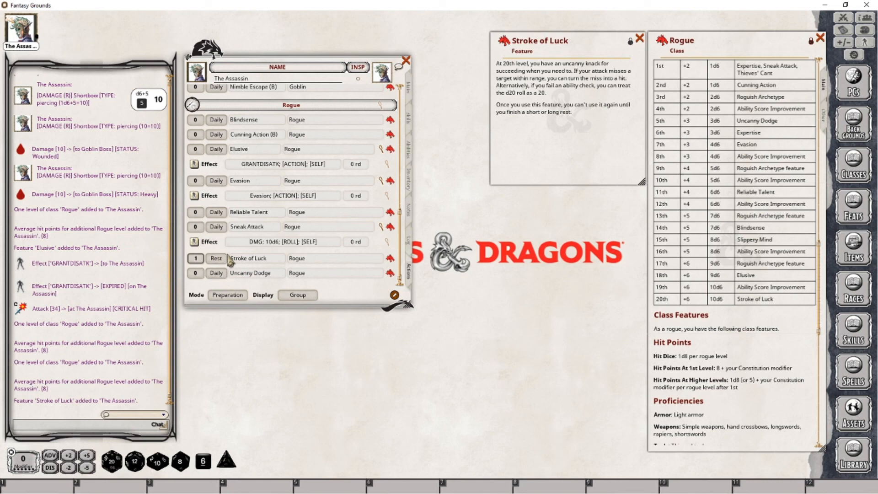
pyautogui.write('1')
pyautogui.click(226, 296)
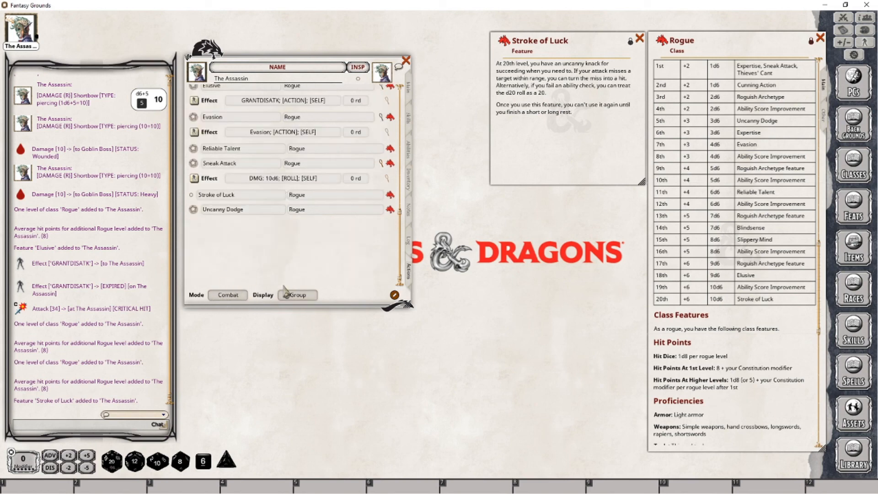
pyautogui.click(299, 296)
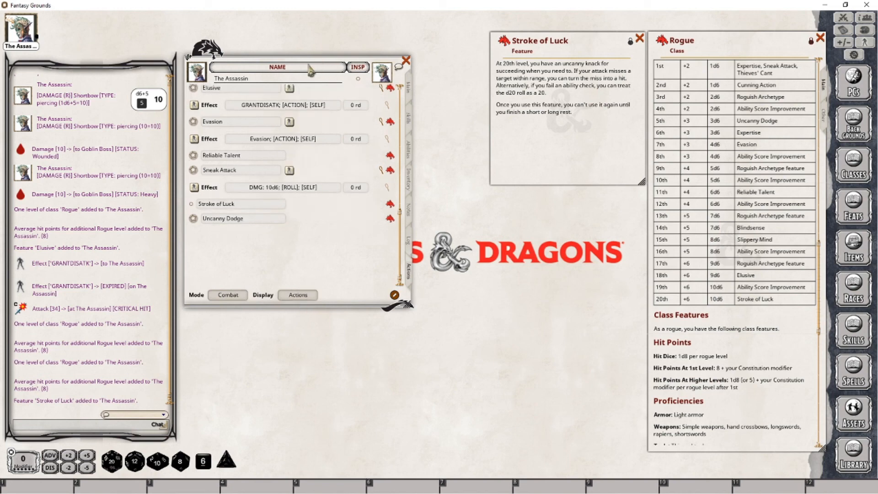
# Use Stroke of Luck before a short rest and again before a long rest, and close its feature window.
pyautogui.click(191, 205)
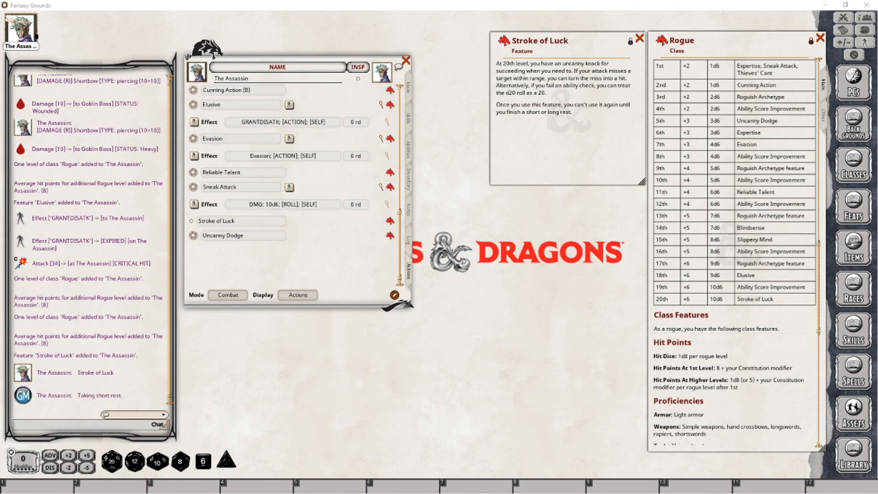
pyautogui.click(192, 221)
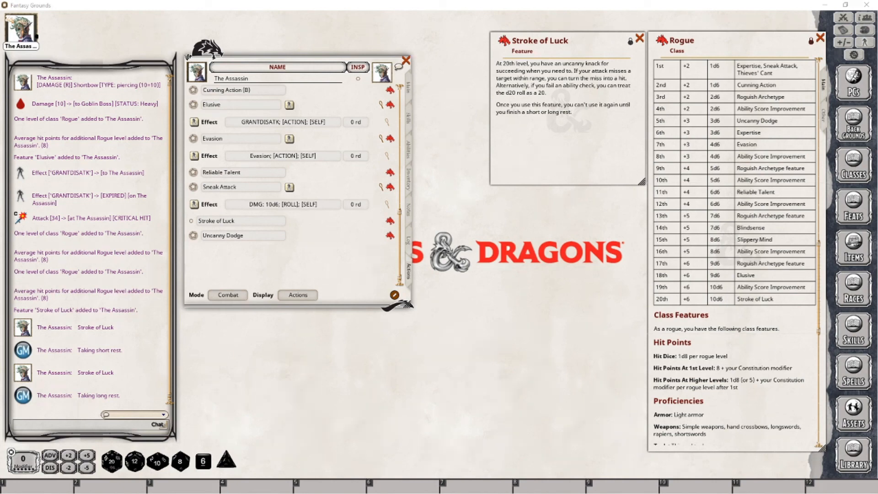
pyautogui.click(408, 87)
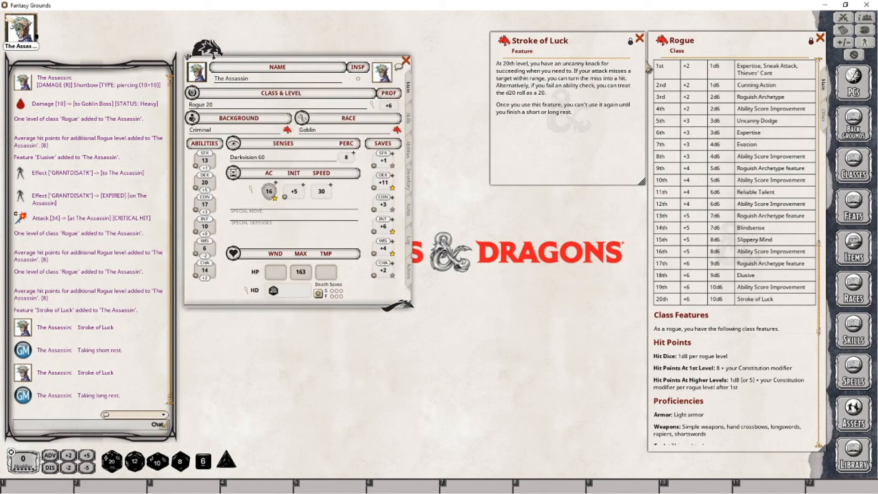
pyautogui.click(639, 38)
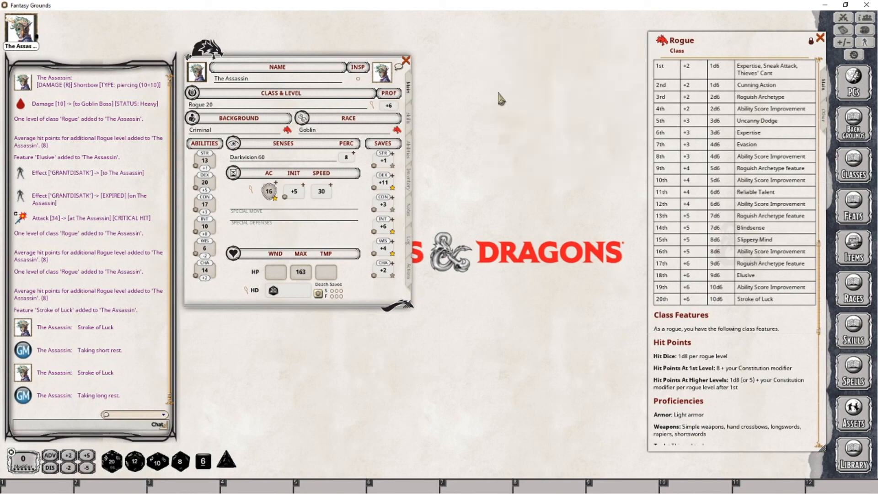